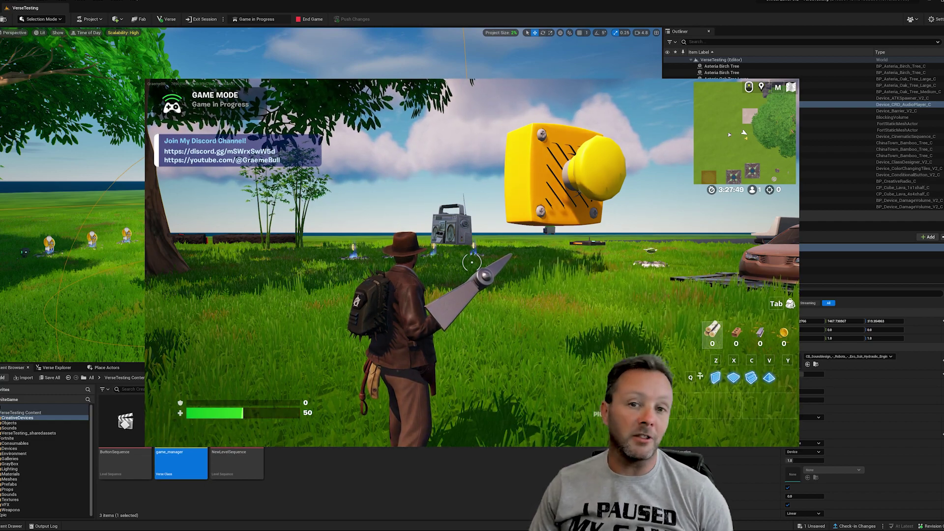
# Walk the character up to the yellow button in the running game session to preview it.
pyautogui.press('w')
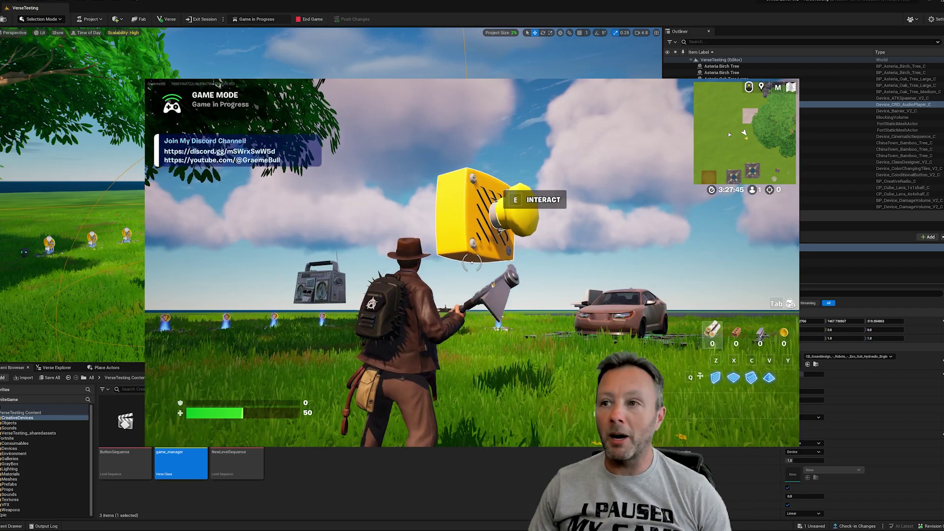
pyautogui.press('d')
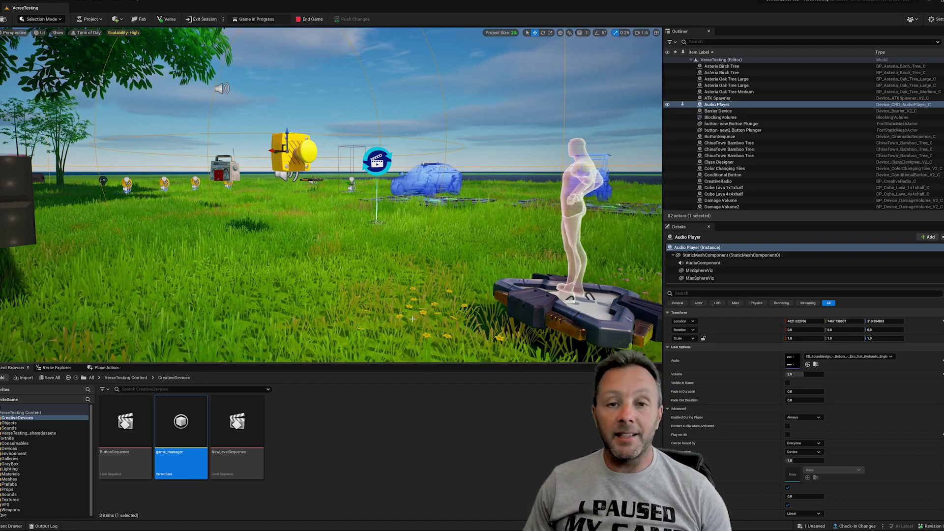
# Find the Button device in the Fortnite Devices folder by searching for "button" and place it on the grass in the level.
pyautogui.click(28, 438)
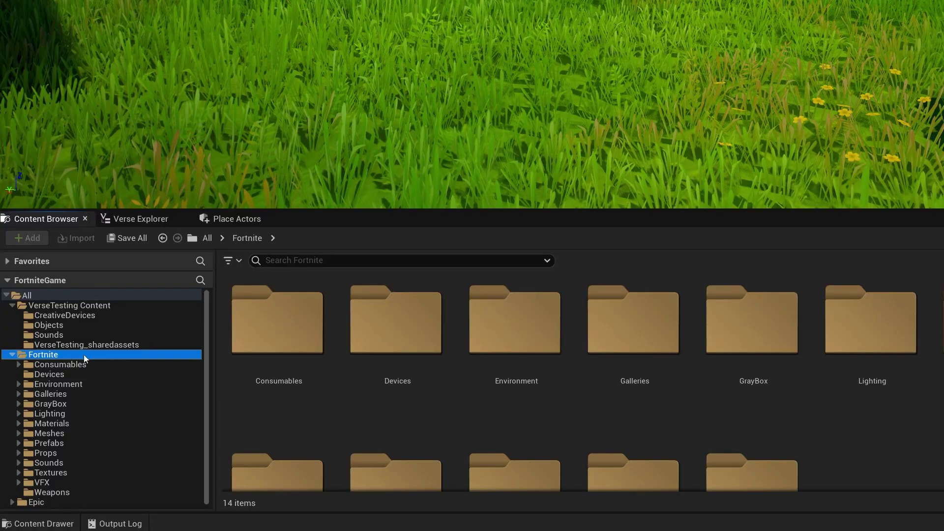
pyautogui.click(47, 374)
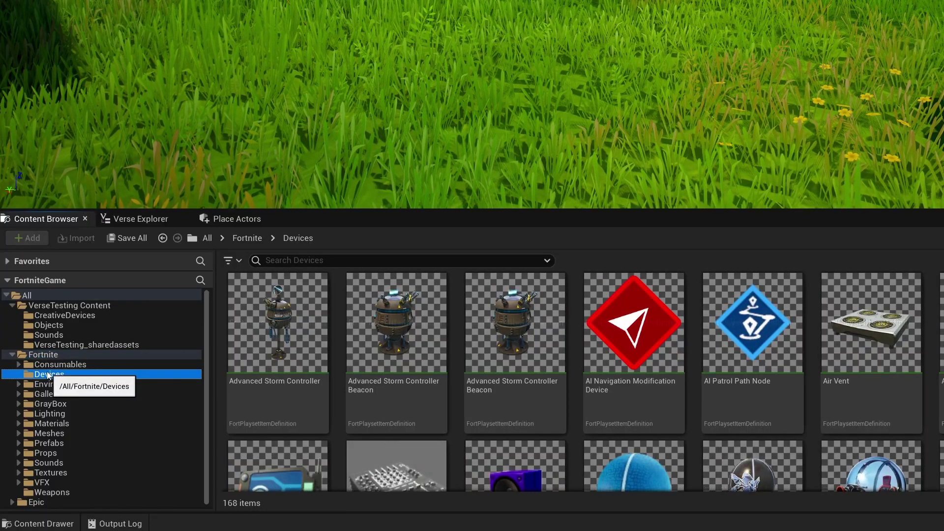
pyautogui.click(275, 259)
pyautogui.write('button')
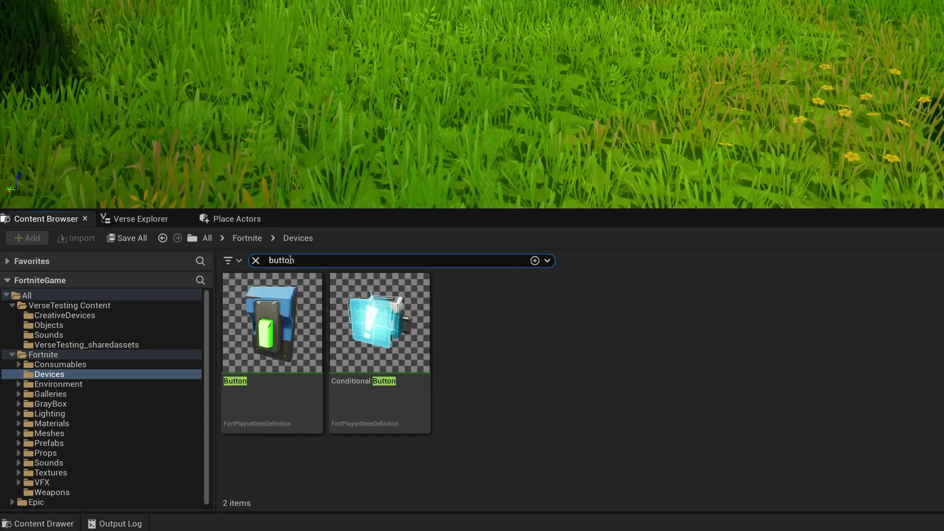
pyautogui.click(288, 315)
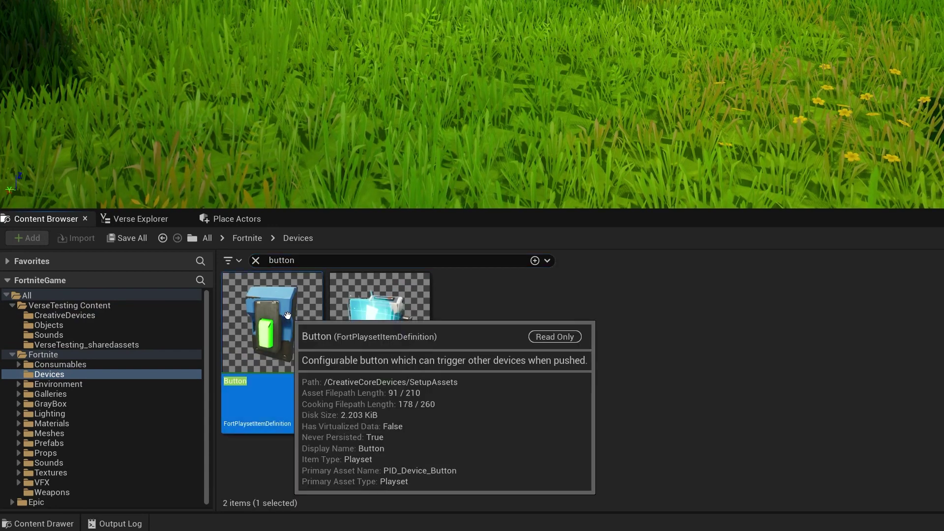
pyautogui.moveTo(288, 315); pyautogui.dragTo(242, 196)
pyautogui.moveTo(186, 431)
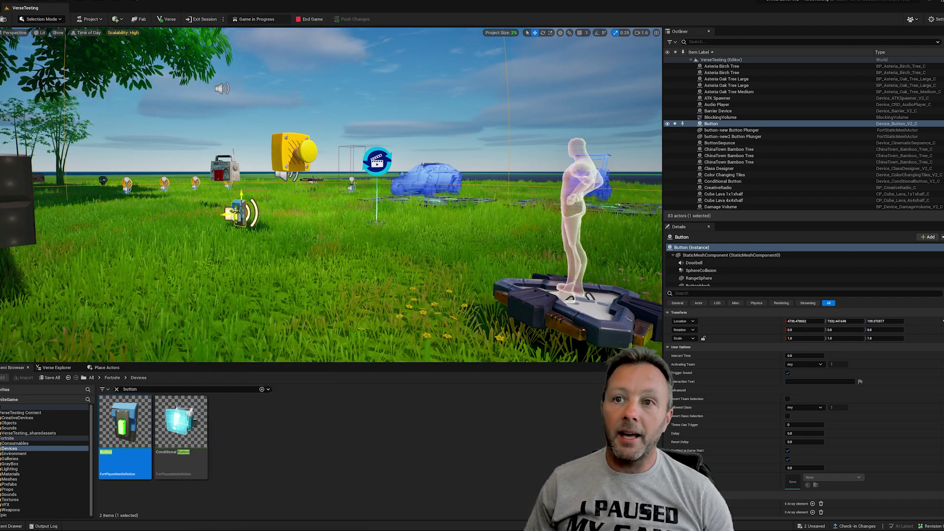
# Move the new Button device across the grass in front of the cinematic sequence device and inspect it up close.
pyautogui.moveTo(241, 200); pyautogui.dragTo(400, 191)
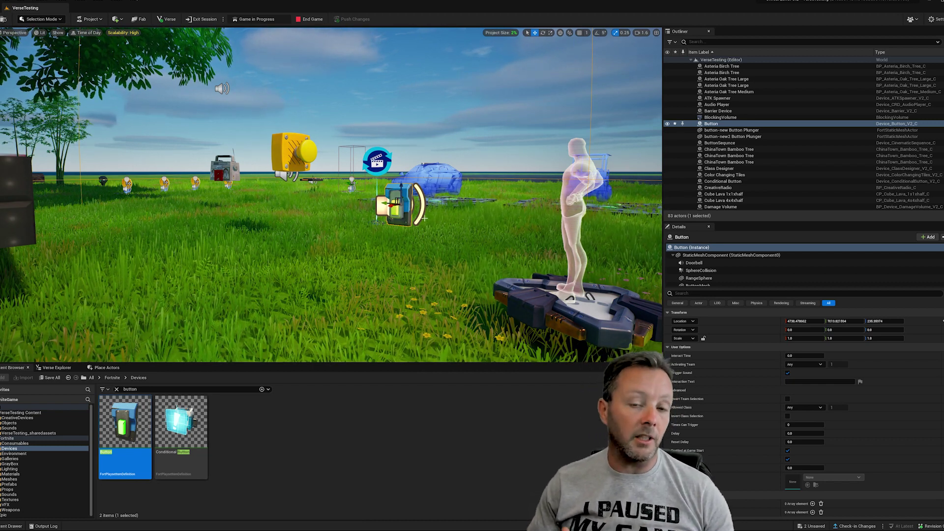
pyautogui.moveTo(417, 204); pyautogui.dragTo(430, 208, button='right')
pyautogui.scroll(5, 430, 208)
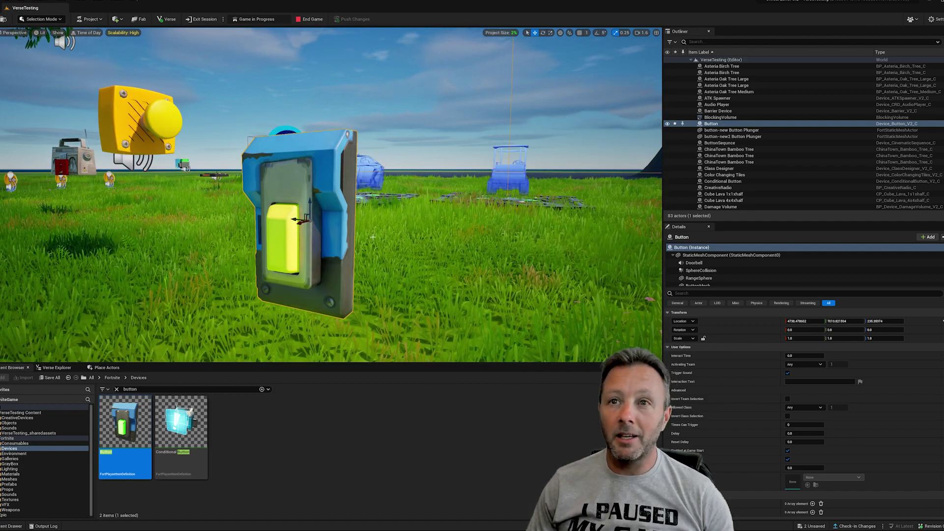
pyautogui.scroll(-5, 373, 237)
pyautogui.moveTo(373, 237); pyautogui.dragTo(393, 295, button='right')
pyautogui.moveTo(341, 228); pyautogui.dragTo(290, 236, button='right')
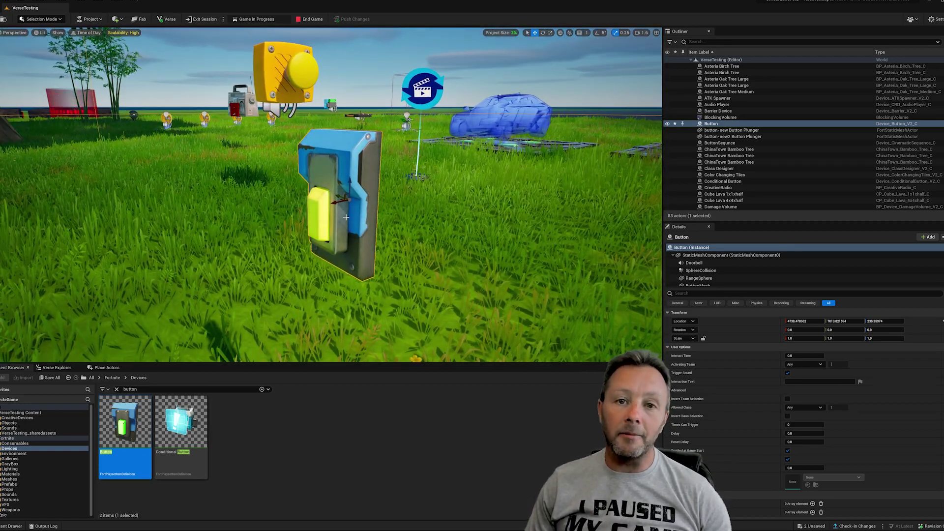
# Enable the Custom Mesh option on the Button device and browse the static meshes that can be assigned.
pyautogui.scroll(-2, 884, 440)
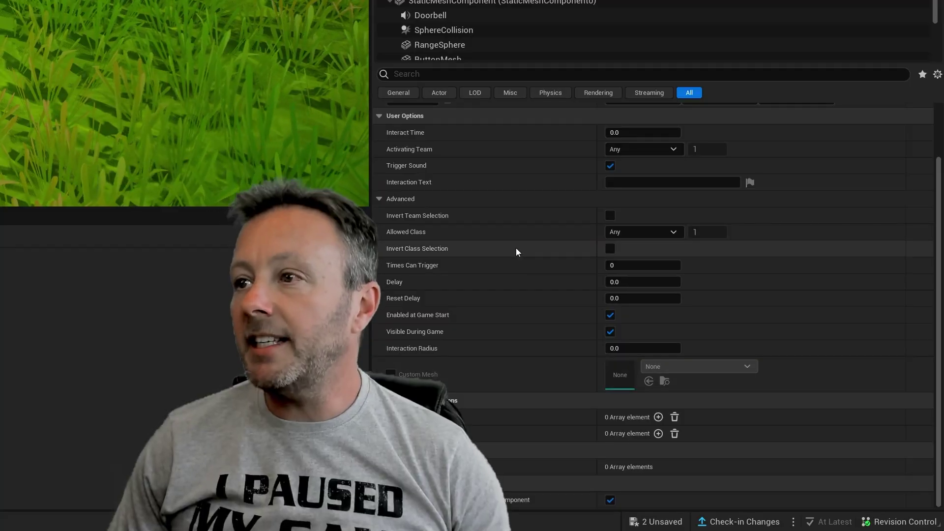
pyautogui.click(391, 374)
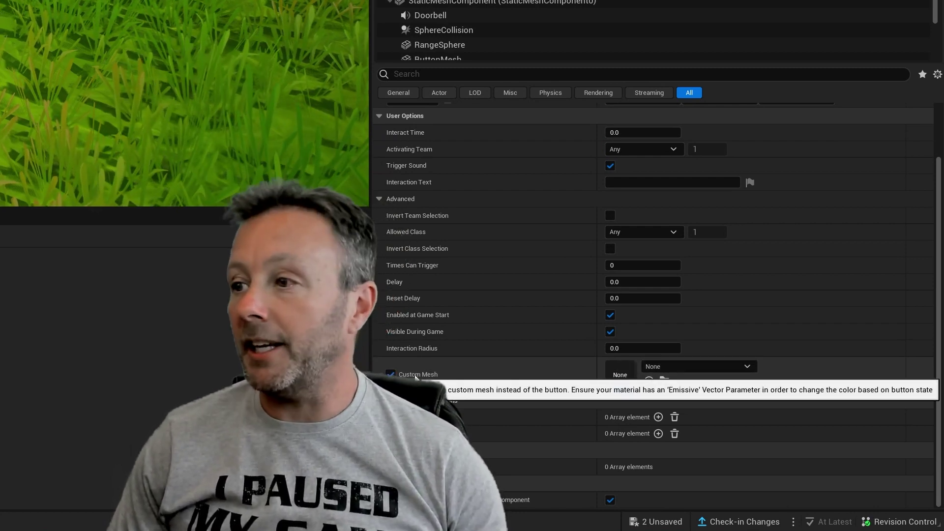
pyautogui.click(680, 368)
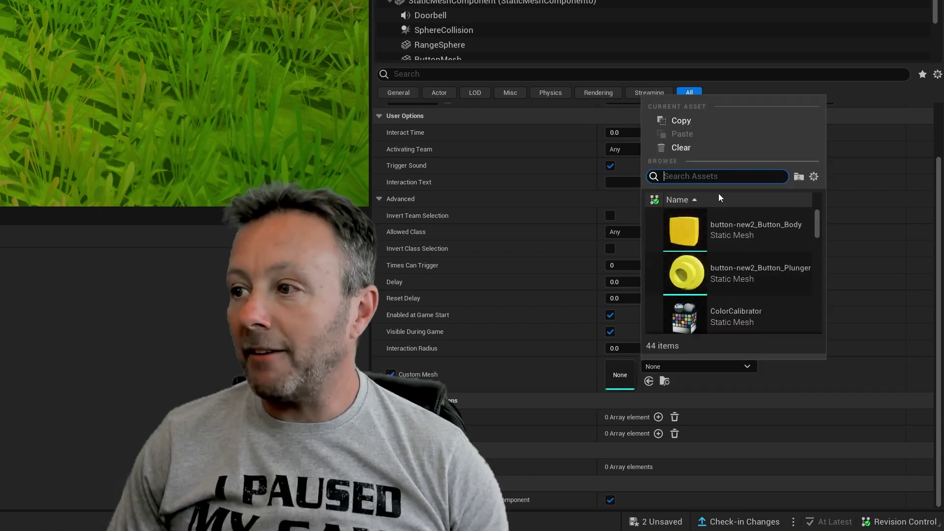
pyautogui.click(819, 381)
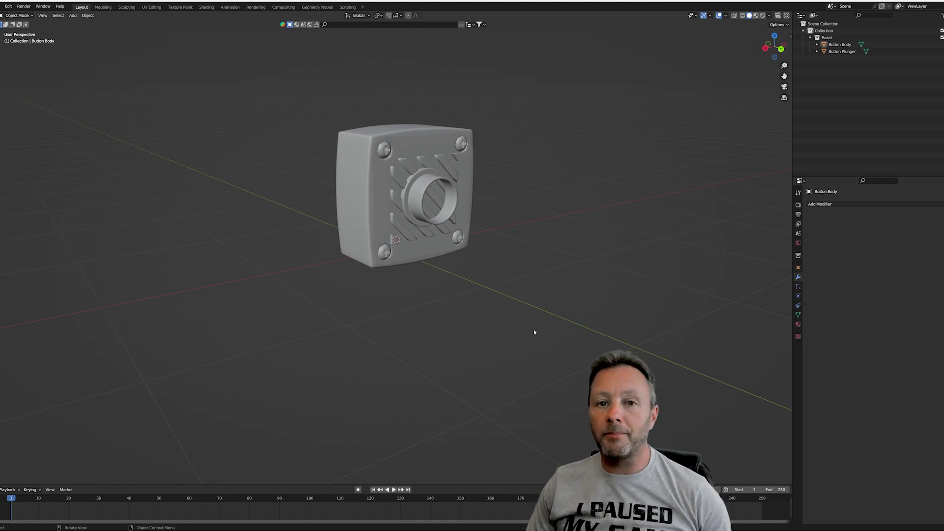
pyautogui.rightClick(492, 315)
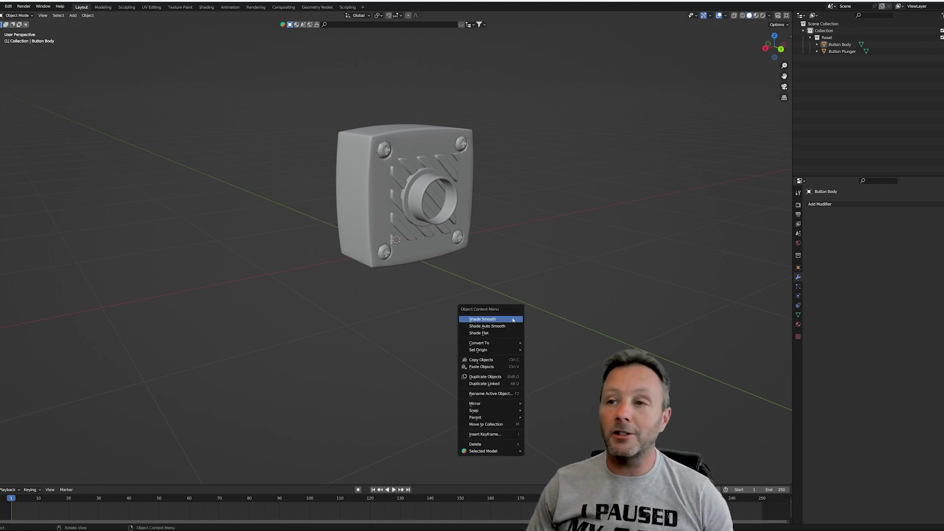
pyautogui.moveTo(519, 272)
pyautogui.mouseDown(button='middle')
pyautogui.moveTo(557, 268)
pyautogui.moveTo(505, 271)
pyautogui.mouseUp(button='middle')
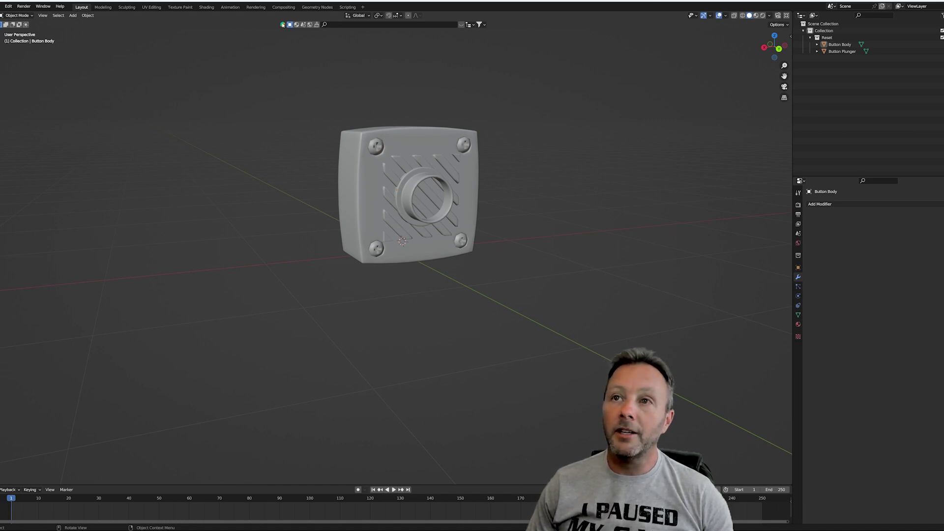
pyautogui.click(376, 26)
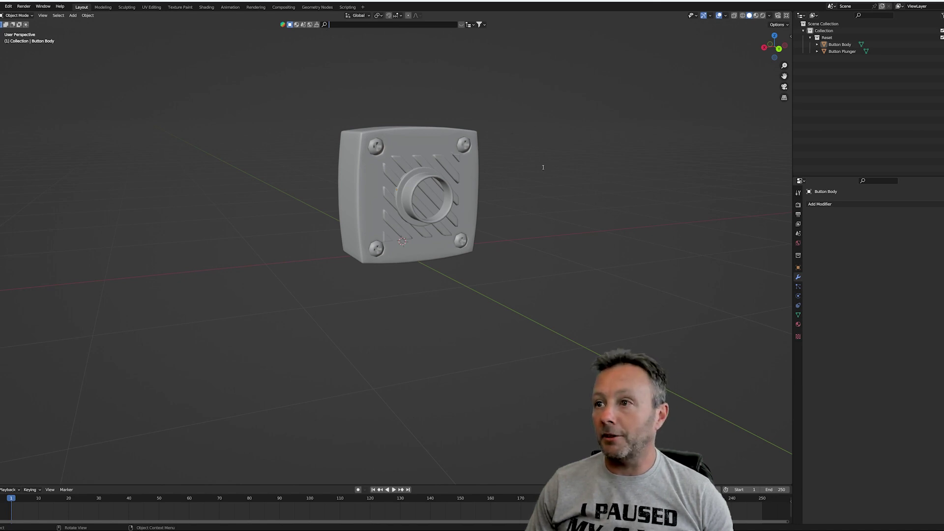
# Move the Button Body along the X axis, well clear of the Button Plunger.
pyautogui.click(423, 191)
pyautogui.moveTo(457, 184)
pyautogui.mouseDown(button='middle')
pyautogui.moveTo(495, 181)
pyautogui.moveTo(474, 180)
pyautogui.mouseUp(button='middle')
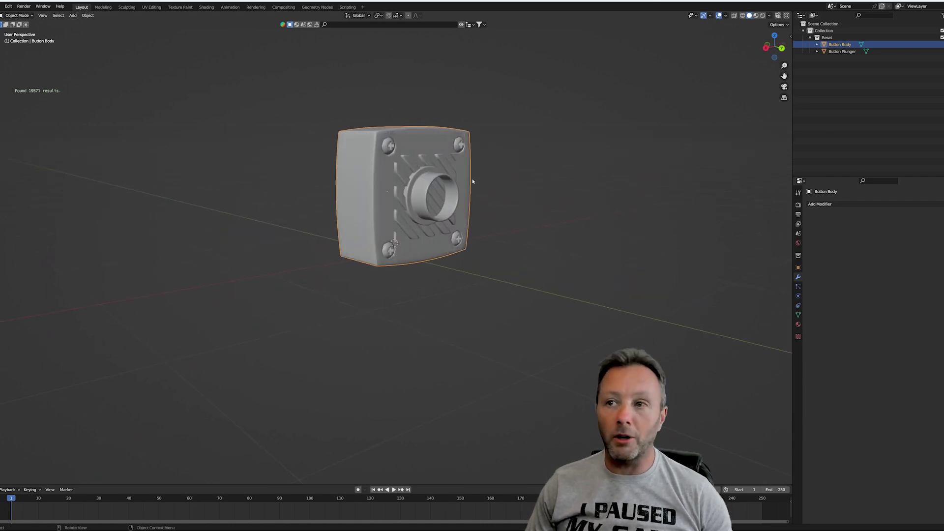
pyautogui.press('g')
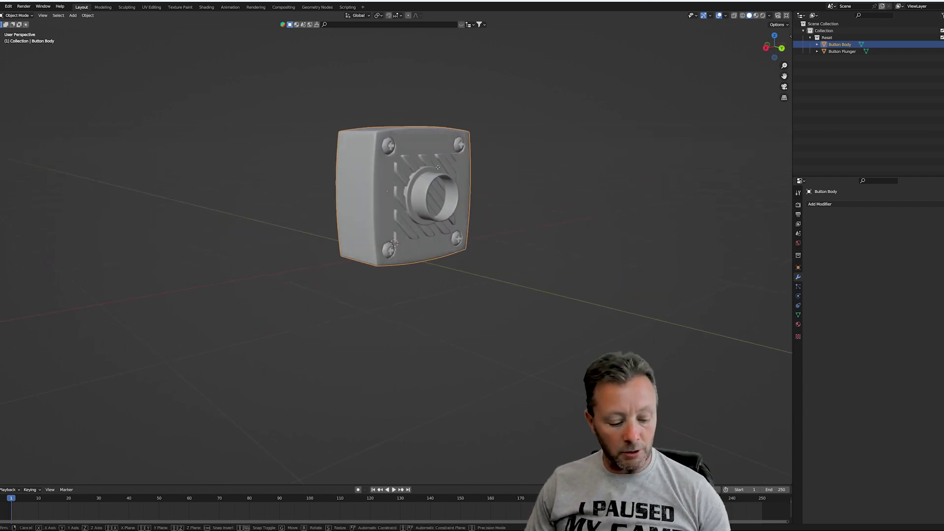
pyautogui.press('x')
pyautogui.click(553, 153)
# Select the plunger and the body in turn to check that they are separate objects.
pyautogui.click(403, 220)
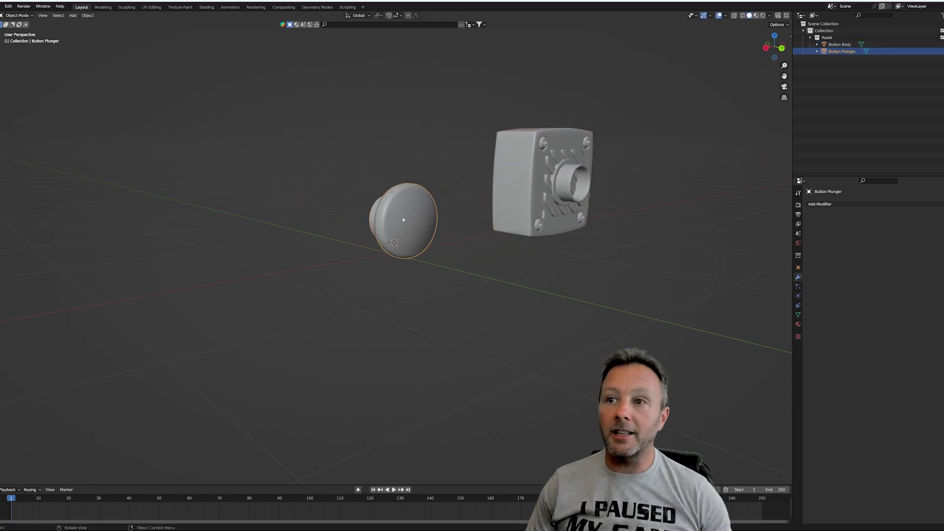
pyautogui.click(526, 174)
pyautogui.click(413, 212)
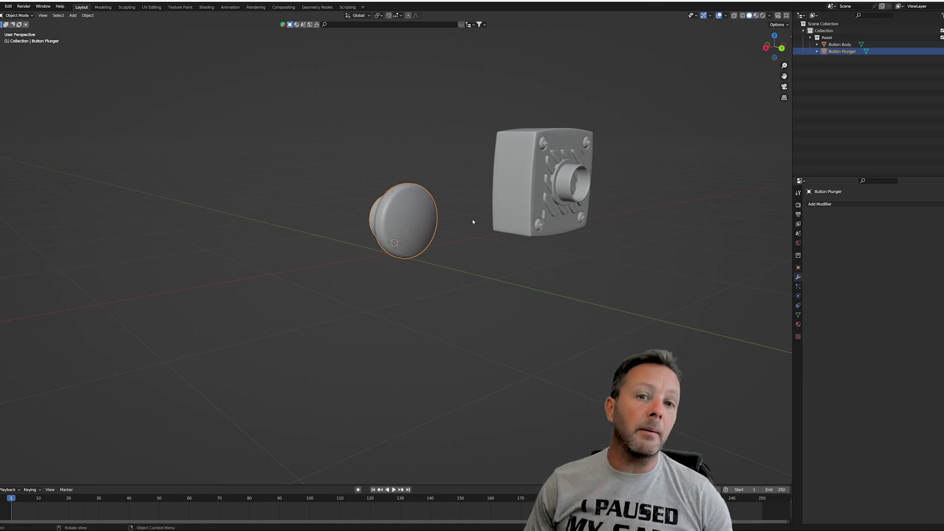
pyautogui.moveTo(480, 216)
pyautogui.mouseDown(button='middle')
pyautogui.moveTo(432, 219)
pyautogui.moveTo(521, 217)
pyautogui.moveTo(468, 226)
pyautogui.mouseUp(button='middle')
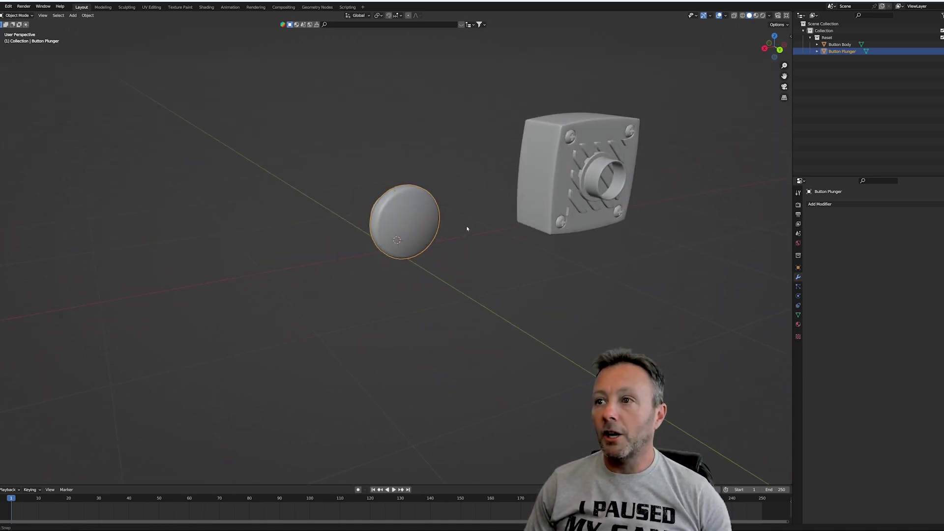
# Move the Button Body back along the X axis until it sits against the plunger.
pyautogui.click(545, 183)
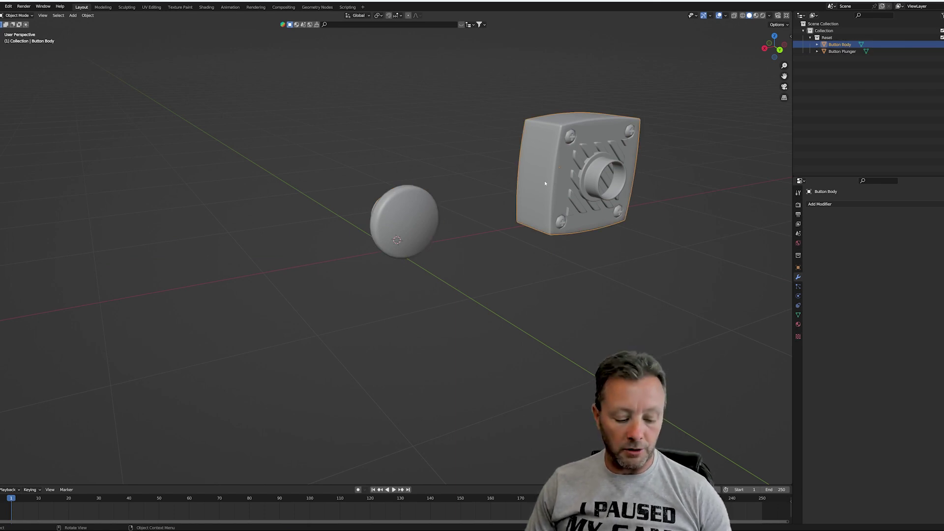
pyautogui.press('g')
pyautogui.press('x')
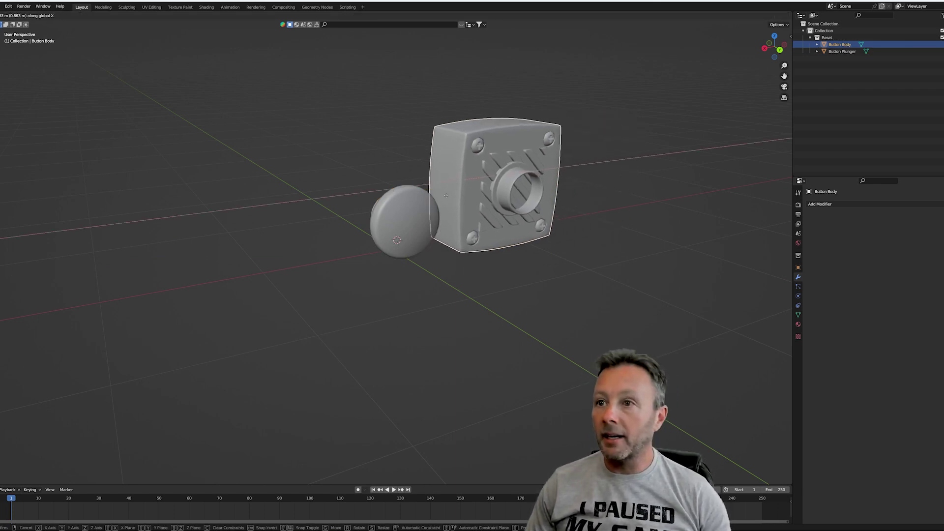
pyautogui.click(422, 202)
# In the right orthographic view, move the Button Body along Y so its back face lines up with the world origin.
pyautogui.press('KP_3')
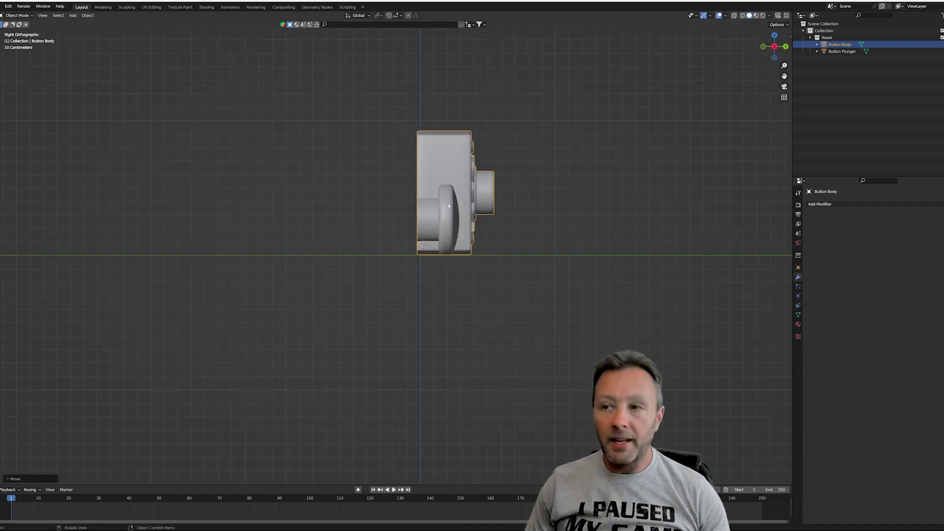
pyautogui.scroll(4, 476, 256)
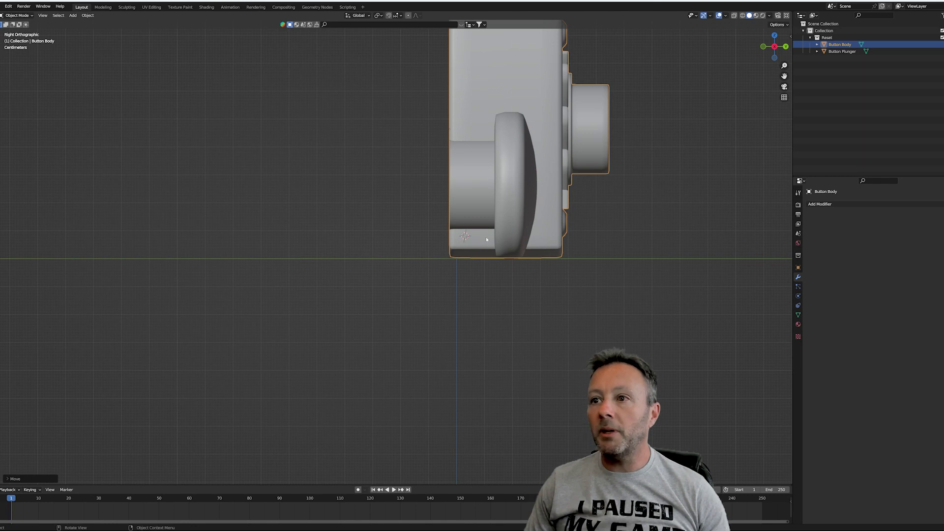
pyautogui.scroll(2, 487, 238)
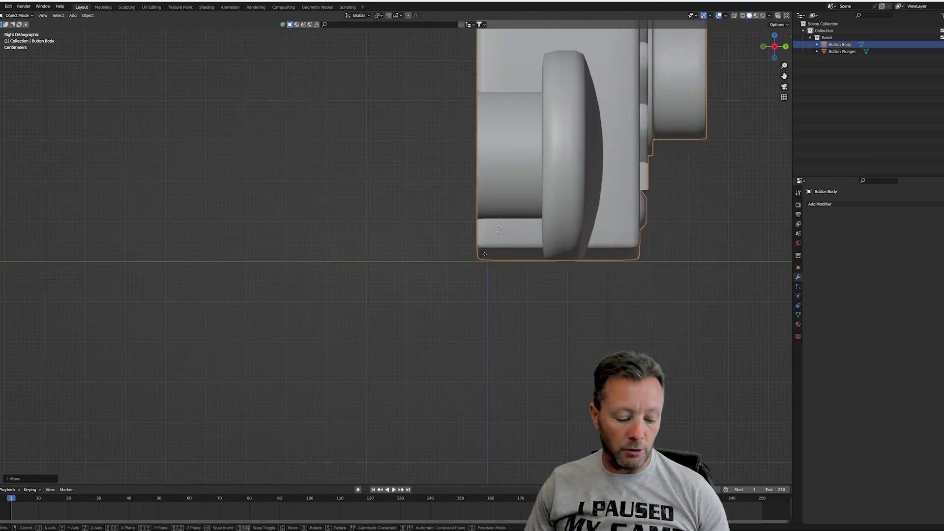
pyautogui.press('g')
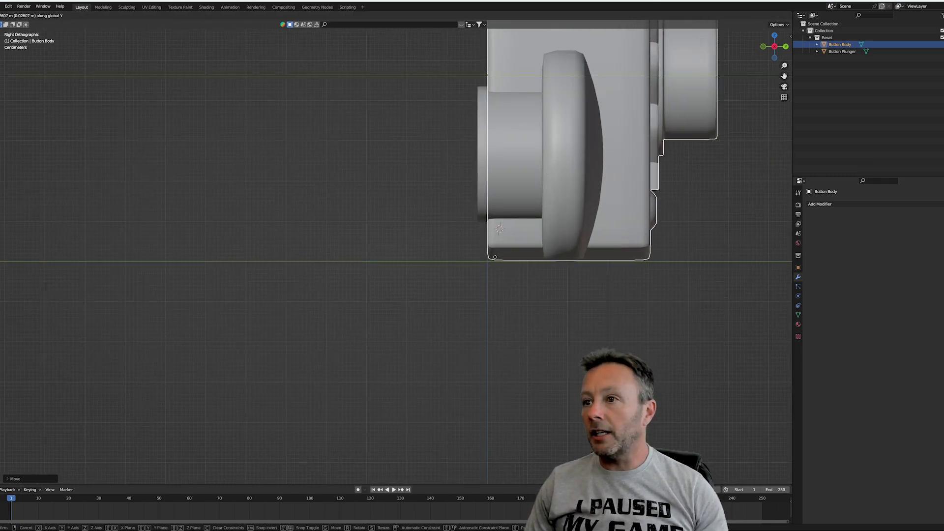
pyautogui.click(496, 260)
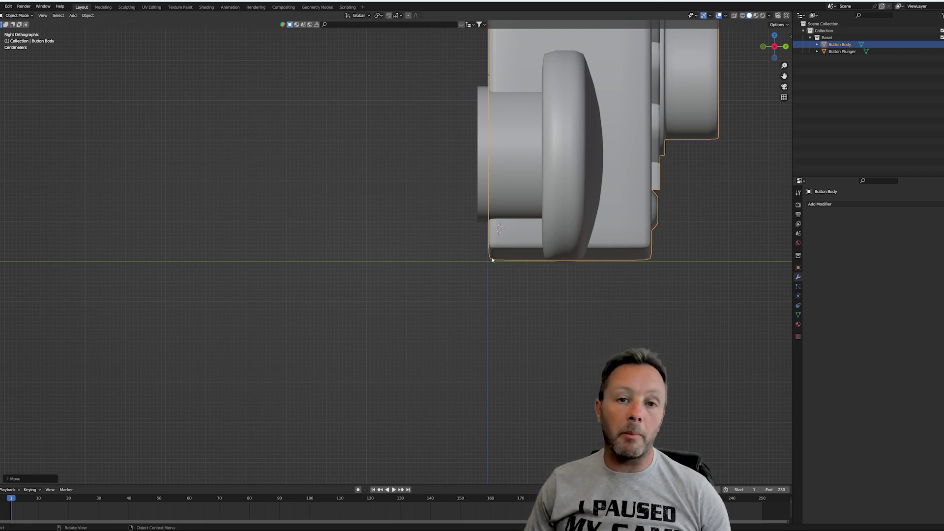
# In the back orthographic view, move the Button Body along X so its side edge lines up with the world origin.
pyautogui.press('KP_1')
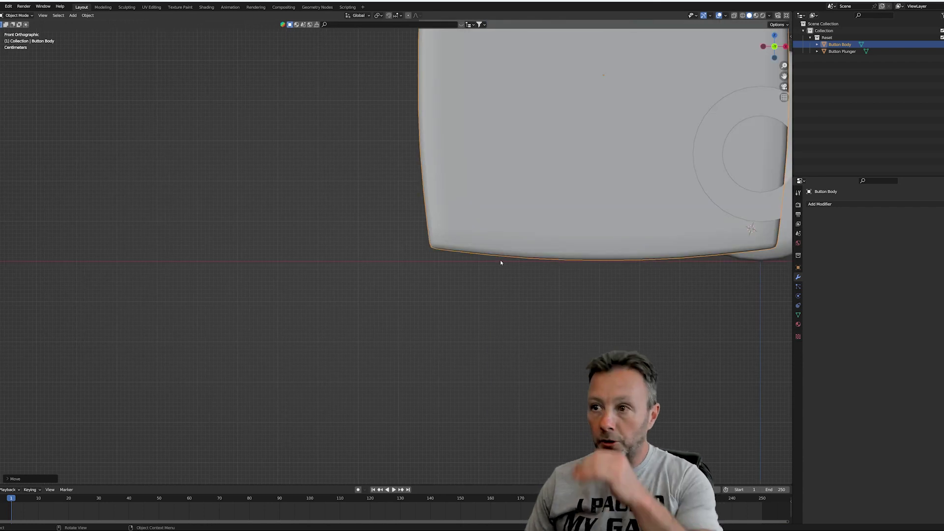
pyautogui.scroll(-2, 502, 254)
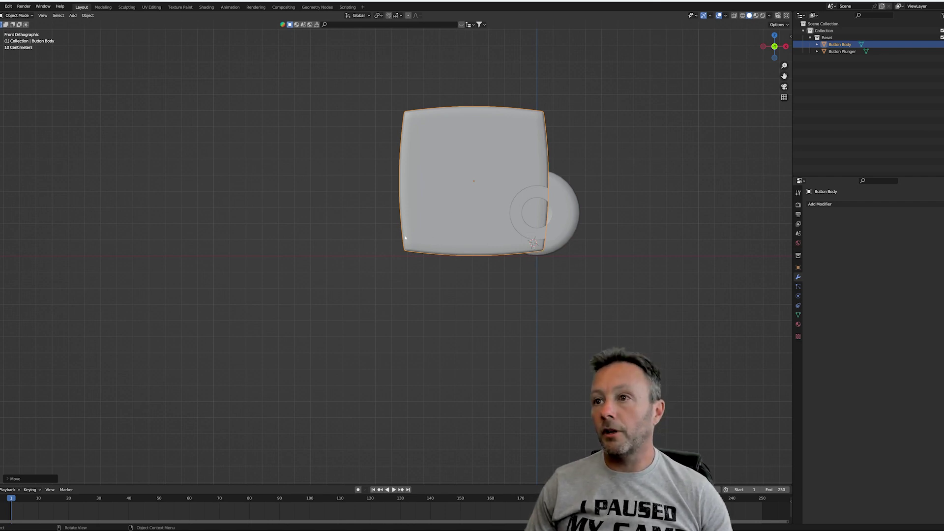
pyautogui.moveTo(406, 238); pyautogui.dragTo(564, 242, button='middle')
pyautogui.press('KP_7')
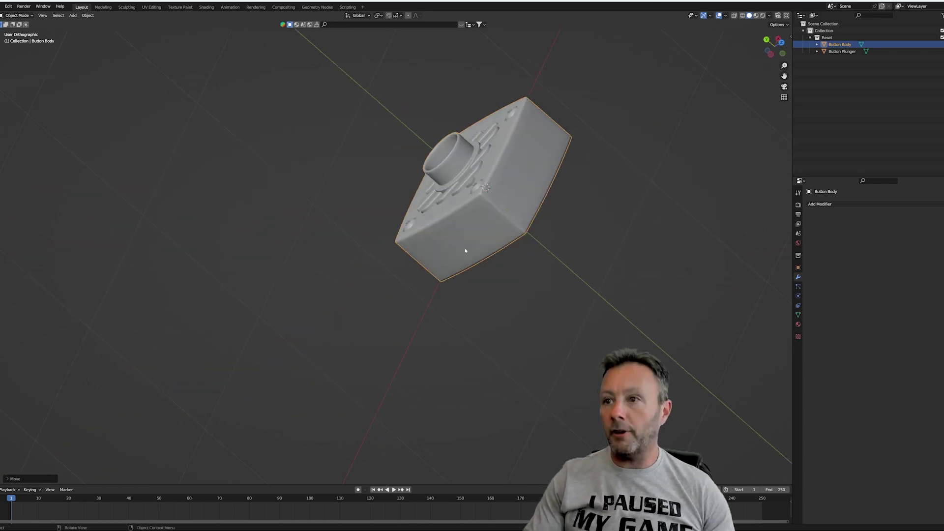
pyautogui.press('KP_1')
pyautogui.press('ctrl+KP_1')
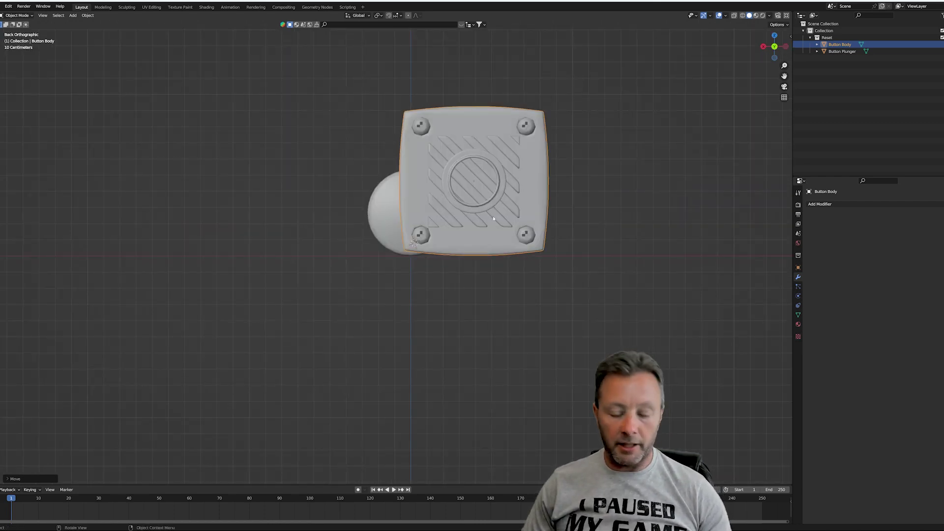
pyautogui.press('g')
pyautogui.press('x')
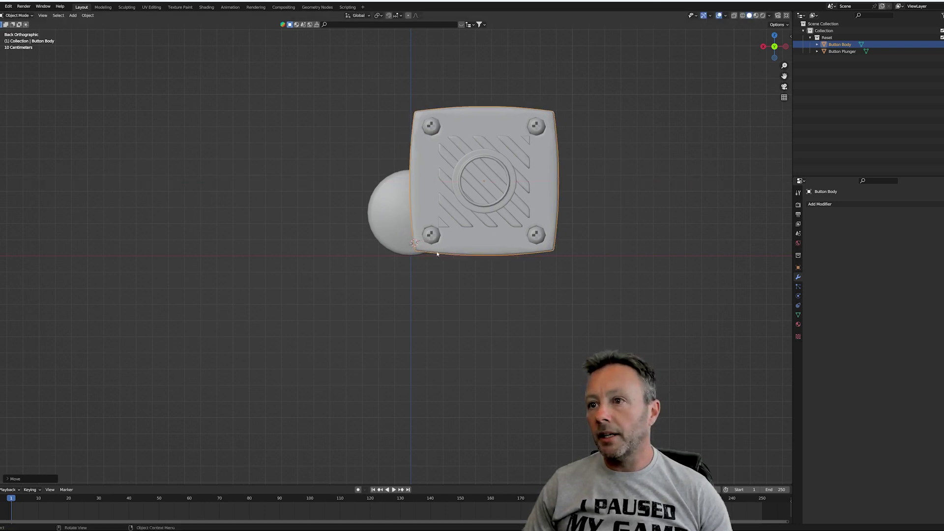
pyautogui.scroll(6, 430, 280)
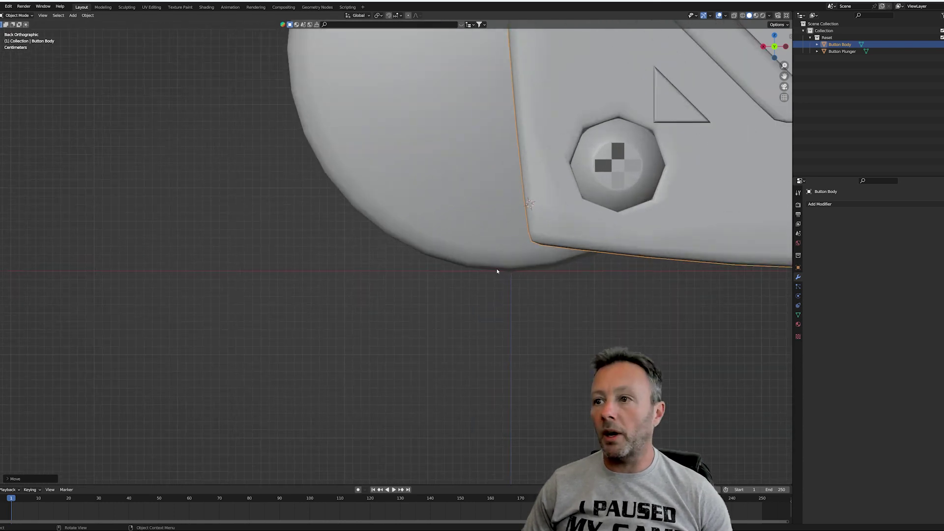
pyautogui.moveTo(539, 274); pyautogui.dragTo(508, 281, button='middle')
# Isolate the Button Plunger by hiding the Button Body and check its position against the world origin in the right orthographic view.
pyautogui.scroll(-8, 545, 277)
pyautogui.scroll(5, 524, 291)
pyautogui.scroll(-5, 548, 286)
pyautogui.press('KP_1')
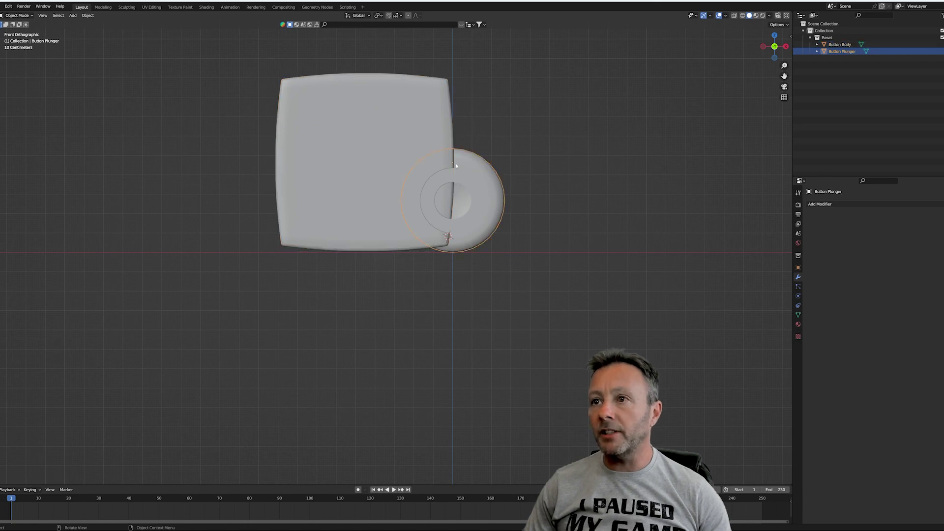
pyautogui.press('h')
pyautogui.click(469, 191)
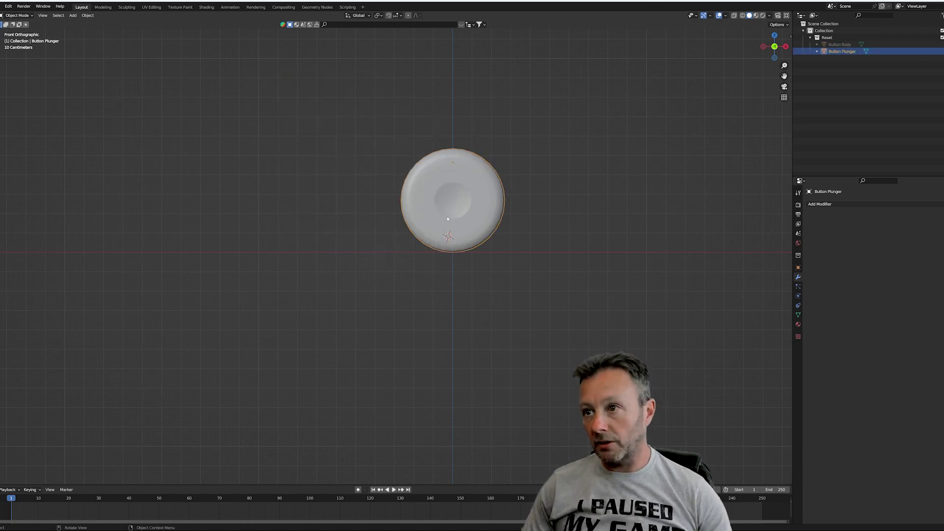
pyautogui.moveTo(558, 264); pyautogui.dragTo(473, 269, button='middle')
pyautogui.moveTo(427, 216); pyautogui.dragTo(432, 214, button='middle')
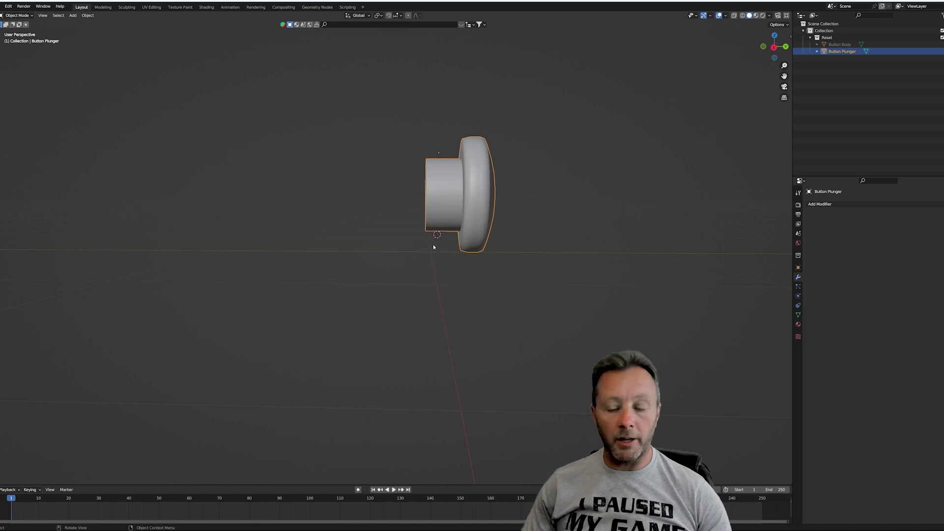
pyautogui.press('KP_3')
pyautogui.scroll(5, 439, 256)
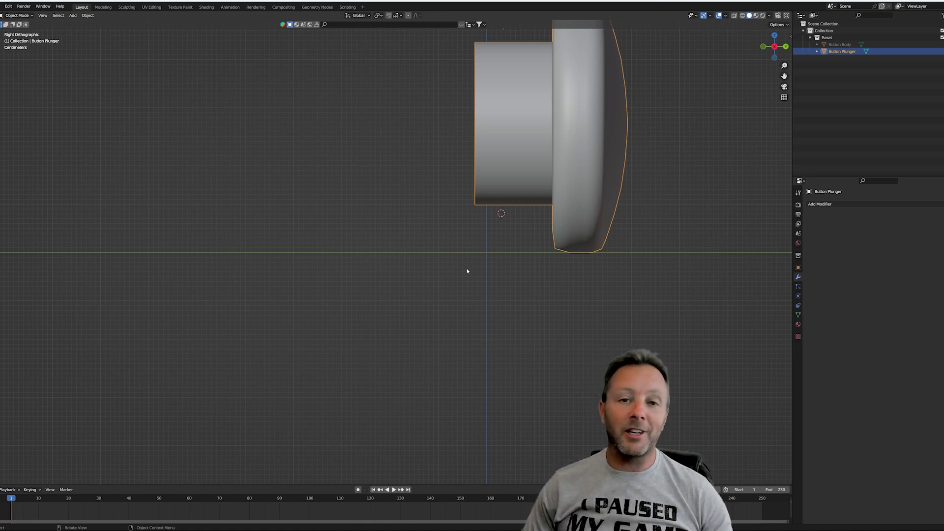
# Unhide the Button Body so that both button objects are shown together.
pyautogui.scroll(-4, 472, 282)
pyautogui.moveTo(505, 293)
pyautogui.mouseDown(button='middle')
pyautogui.moveTo(490, 276)
pyautogui.moveTo(419, 269)
pyautogui.moveTo(421, 282)
pyautogui.moveTo(521, 274)
pyautogui.moveTo(501, 277)
pyautogui.mouseUp(button='middle')
pyautogui.hotkey('alt', 'h')
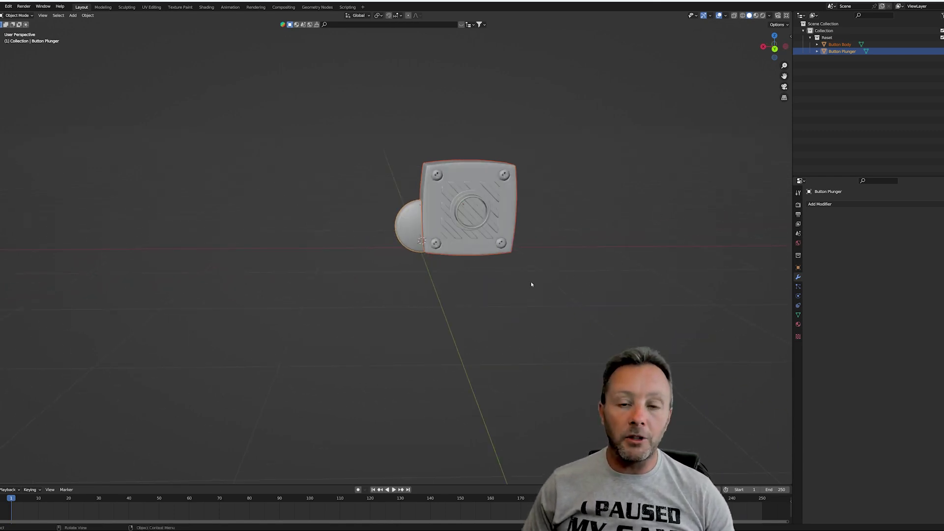
pyautogui.moveTo(556, 288); pyautogui.dragTo(586, 285, button='middle')
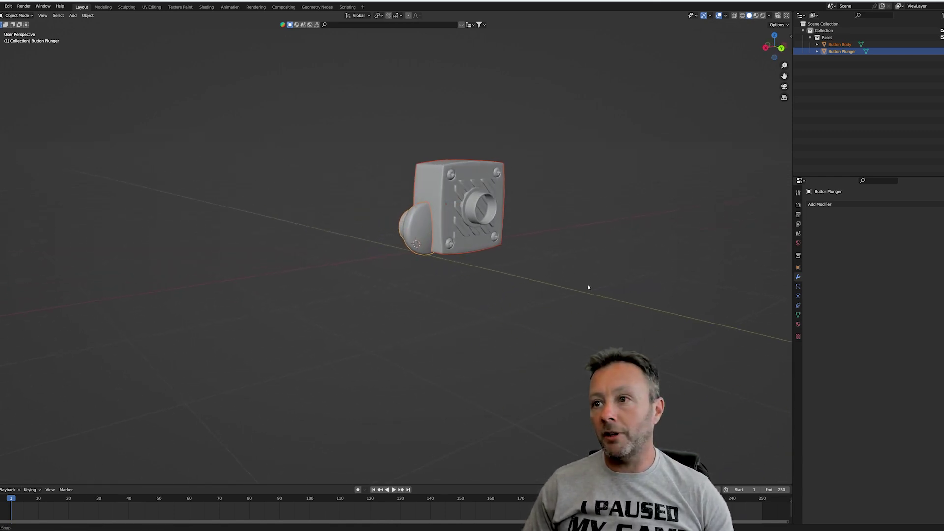
# Inspect the Button Body's mesh in Edit Mode around the round collar and the screws, and return to Object Mode.
pyautogui.scroll(3, 611, 274)
pyautogui.moveTo(518, 268); pyautogui.dragTo(490, 294, button='middle')
pyautogui.scroll(5, 488, 290)
pyautogui.click(311, 163)
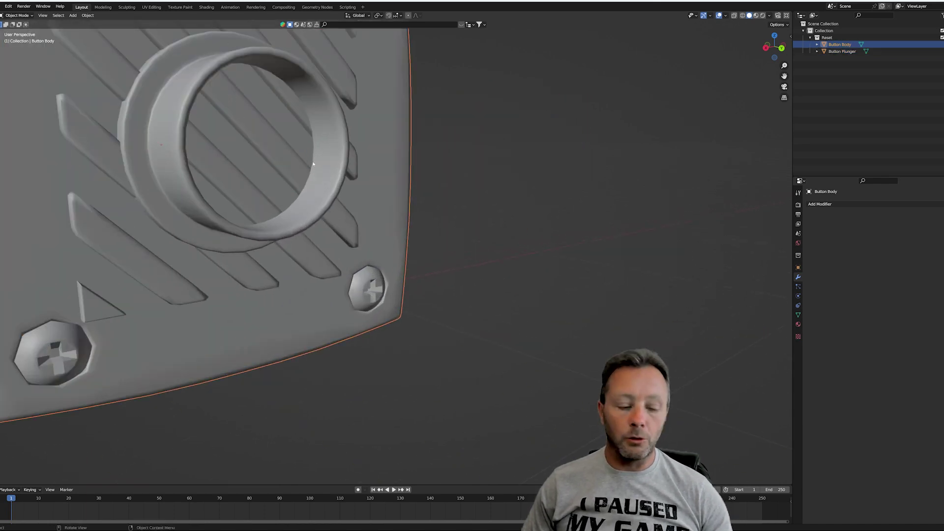
pyautogui.press('Tab')
pyautogui.moveTo(313, 164); pyautogui.dragTo(301, 160, button='middle')
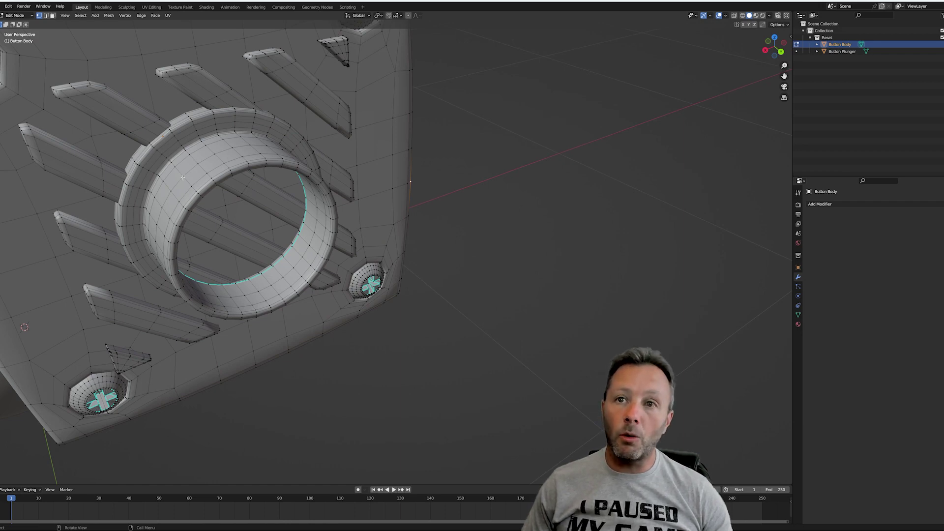
pyautogui.moveTo(181, 177); pyautogui.dragTo(209, 178, button='middle')
pyautogui.scroll(-6, 320, 221)
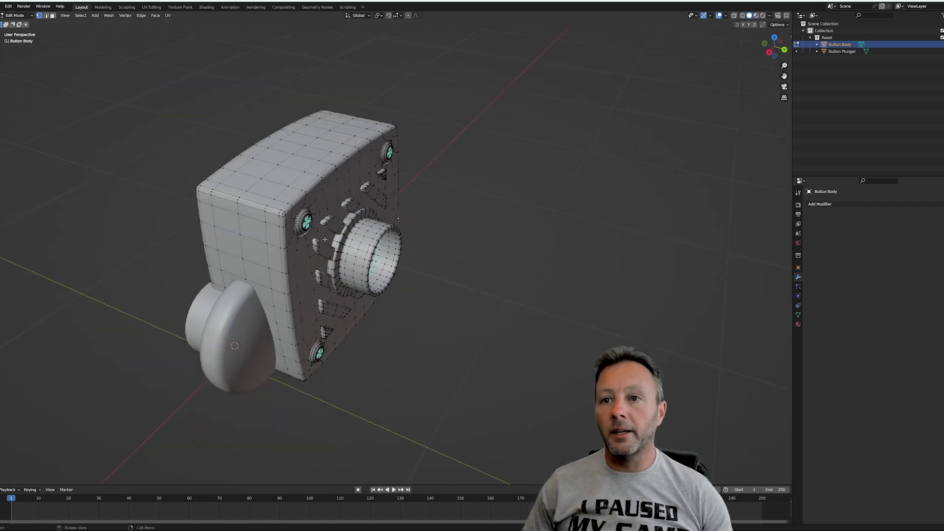
pyautogui.press('Tab')
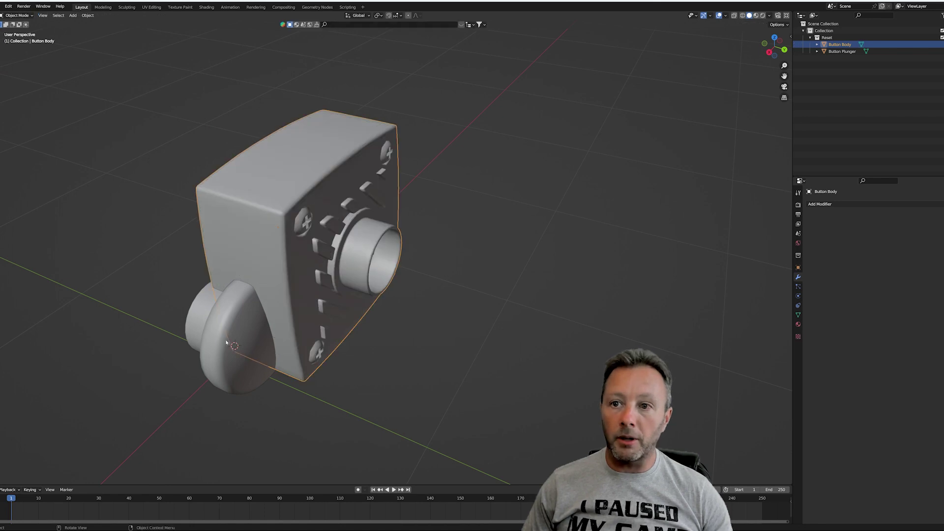
# Look through the modifiers available for the Button Plunger without adding one, and view its mesh in Edit Mode.
pyautogui.click(260, 350)
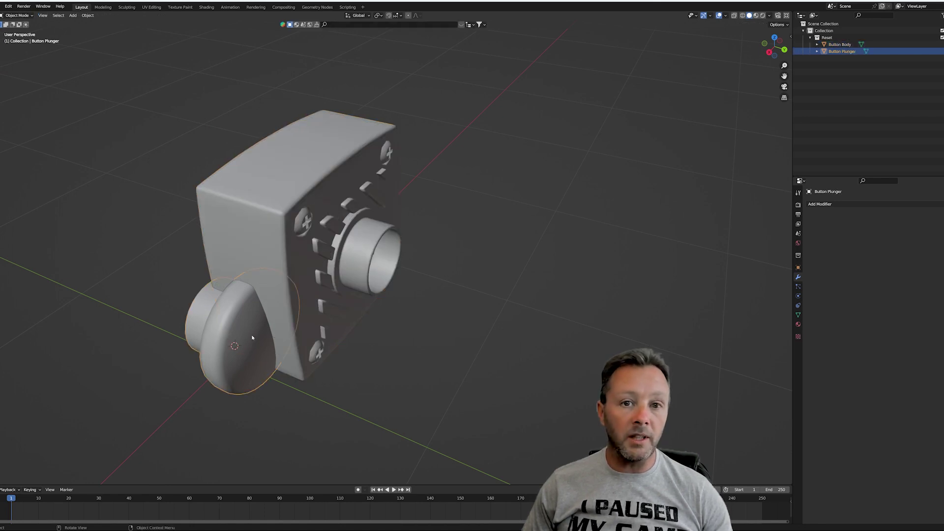
pyautogui.click(825, 205)
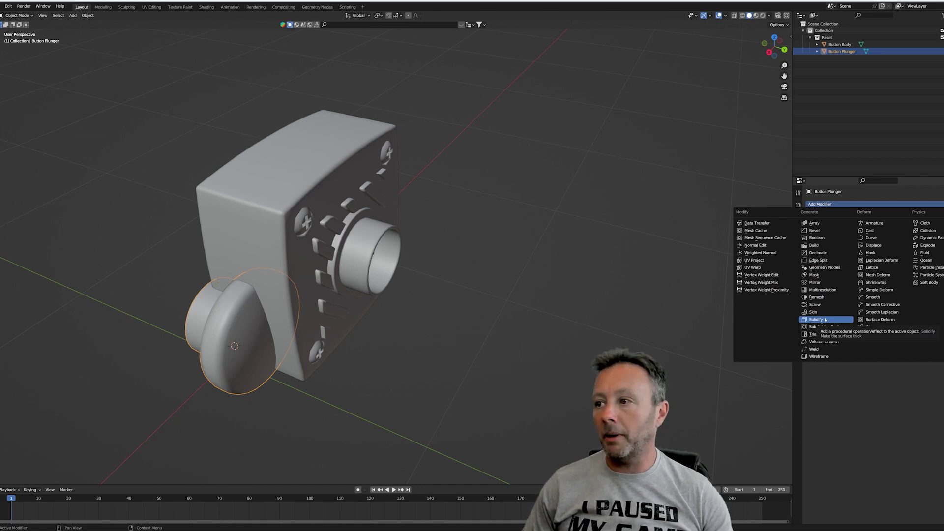
pyautogui.click(481, 298)
pyautogui.click(240, 340)
pyautogui.press('Tab')
pyautogui.moveTo(239, 339); pyautogui.dragTo(277, 333, button='middle')
pyautogui.moveTo(404, 326)
pyautogui.mouseDown(button='middle')
pyautogui.moveTo(434, 327)
pyautogui.moveTo(411, 314)
pyautogui.mouseUp(button='middle')
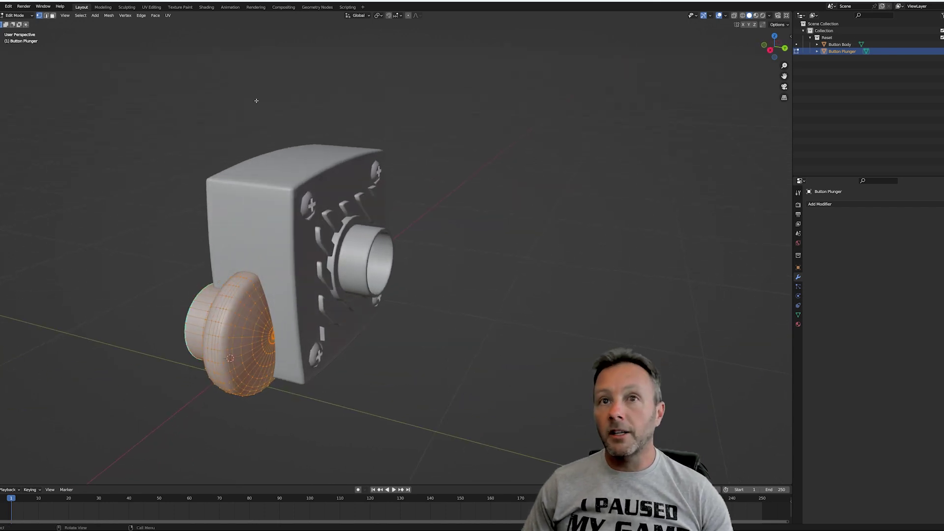
# Locate the FBX format among the export options and switch to Unreal Editor for Fortnite with the VerseTesting project.
pyautogui.click(1, 6)
pyautogui.moveTo(21, 108)
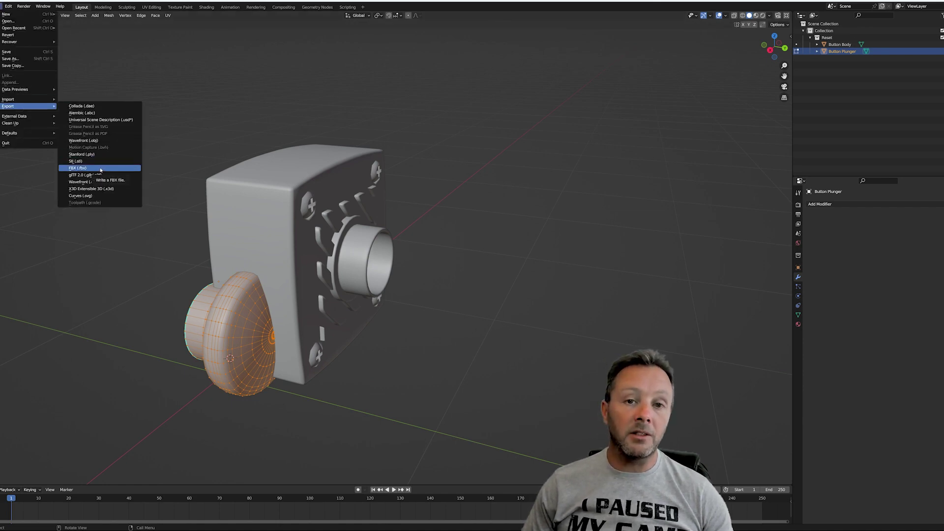
pyautogui.hotkey('alt', 'a')
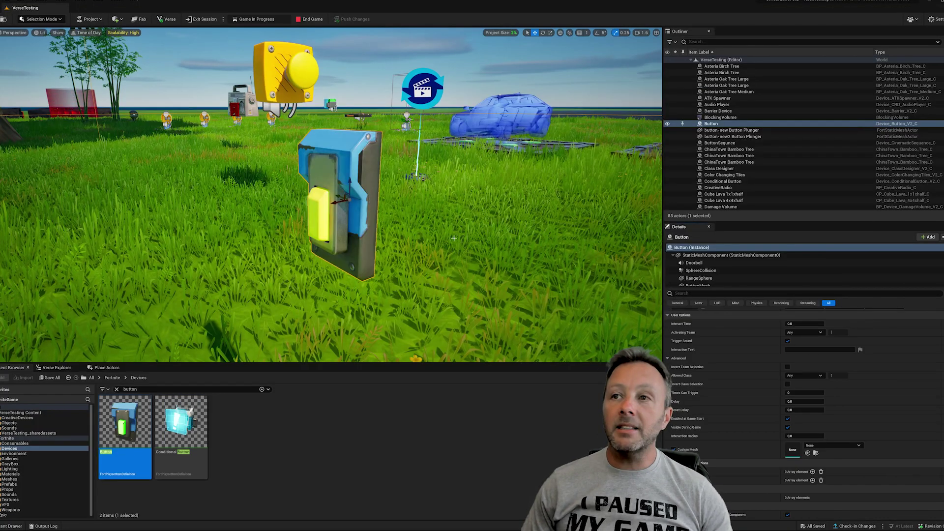
pyautogui.moveTo(454, 237); pyautogui.dragTo(215, 339, button='right')
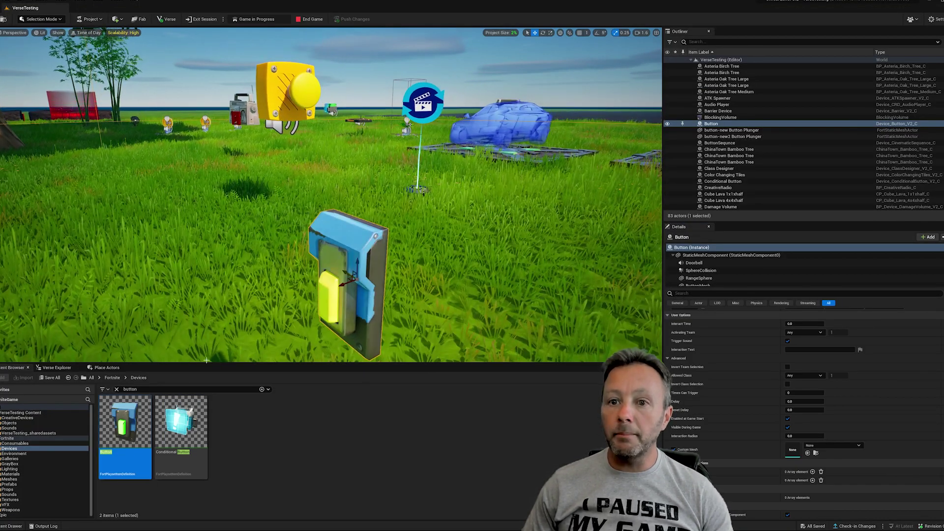
# Clear the "button" search filter and open the Objects folder under VerseTesting Content.
pyautogui.click(29, 424)
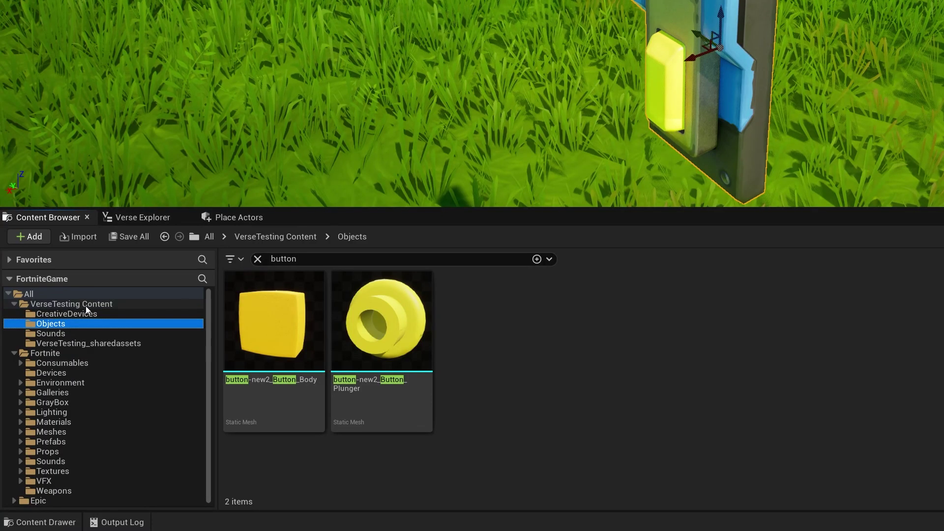
pyautogui.click(258, 259)
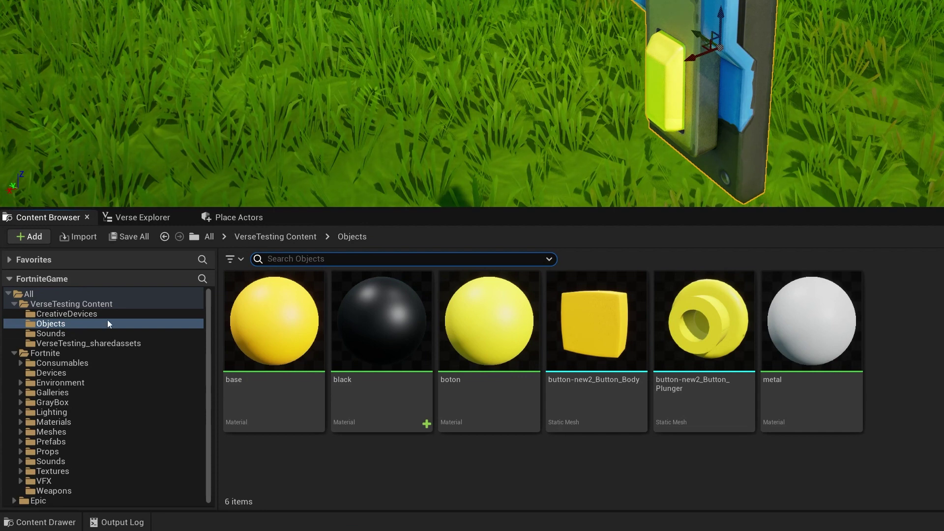
pyautogui.click(59, 304)
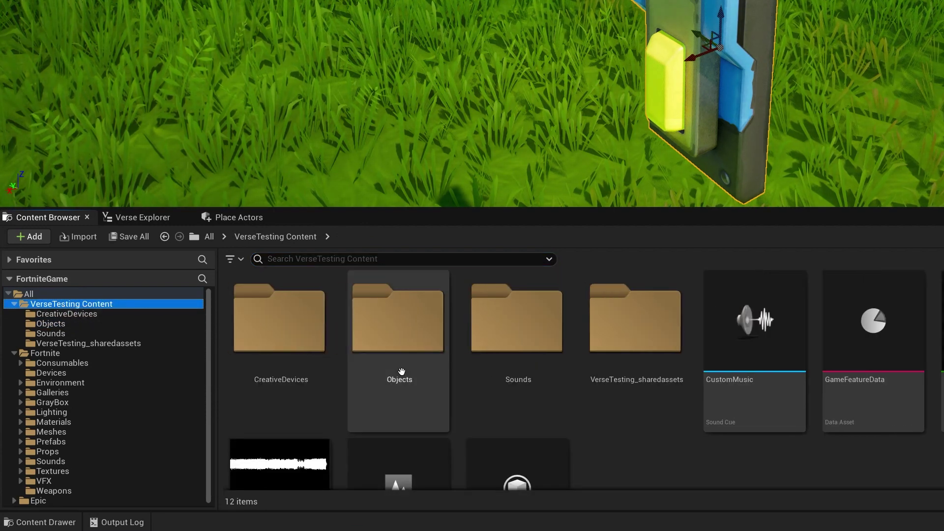
pyautogui.doubleClick(381, 326)
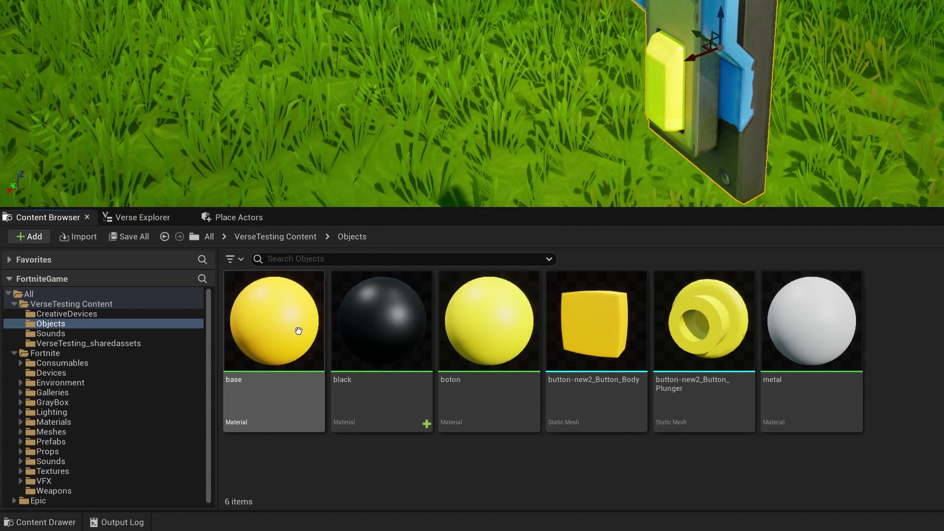
# Check the button-new2 body and plunger meshes and the matching parts of the yellow push button placed in the level.
pyautogui.click(595, 325)
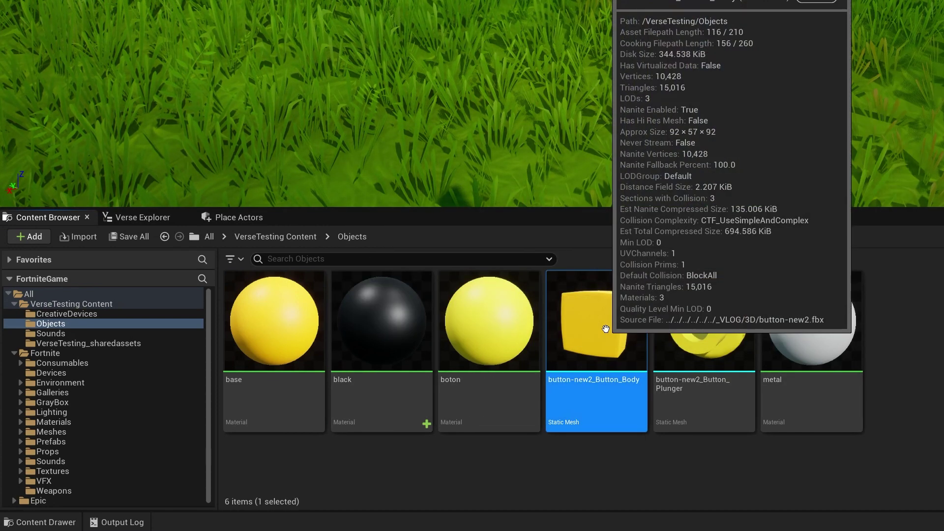
pyautogui.click(721, 334)
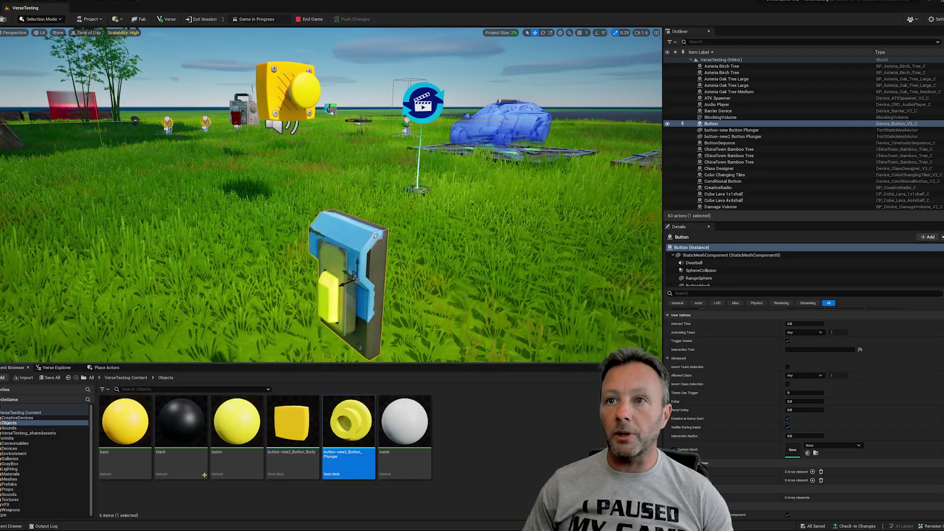
pyautogui.click(276, 93)
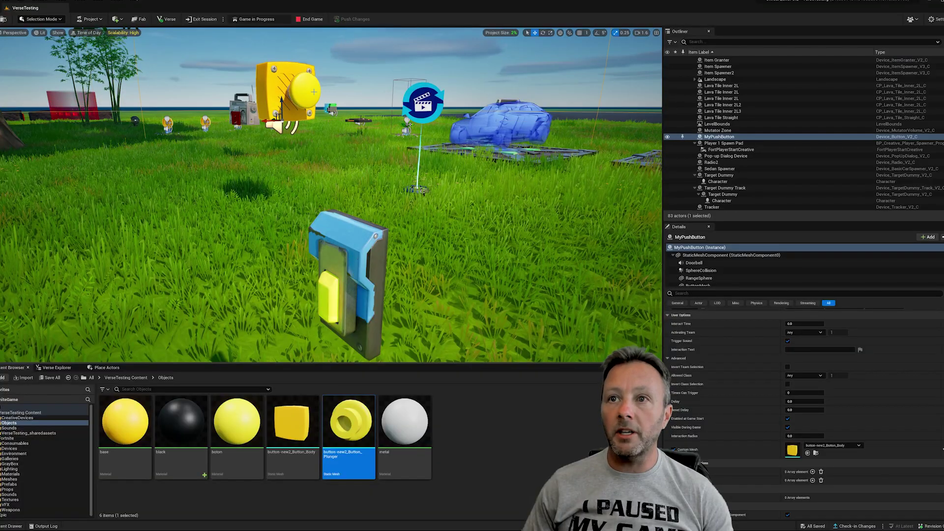
pyautogui.click(305, 91)
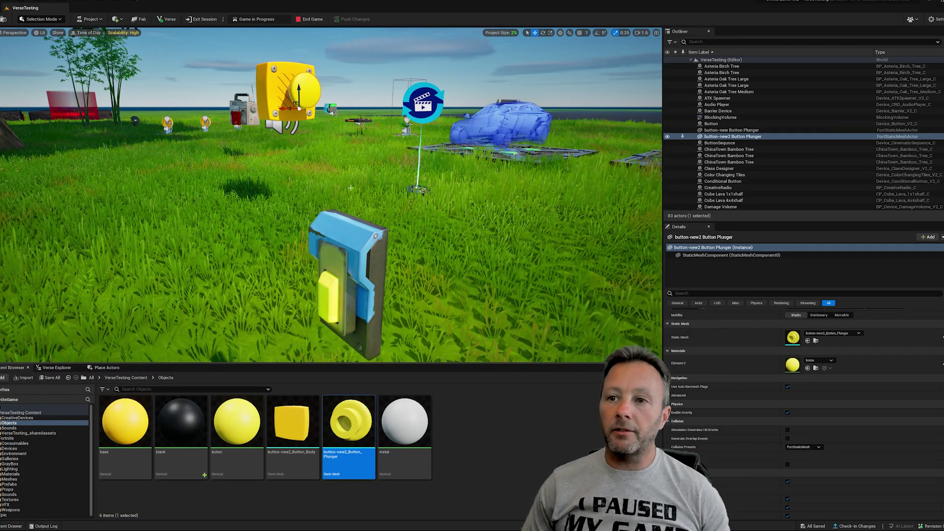
# Set the Custom Mesh of the default blue Button device to button-new2_Button_Body.
pyautogui.scroll(-5, 408, 299)
pyautogui.moveTo(476, 269)
pyautogui.mouseDown(button='middle')
pyautogui.moveTo(394, 295)
pyautogui.moveTo(468, 271)
pyautogui.mouseUp(button='middle')
pyautogui.click(302, 400)
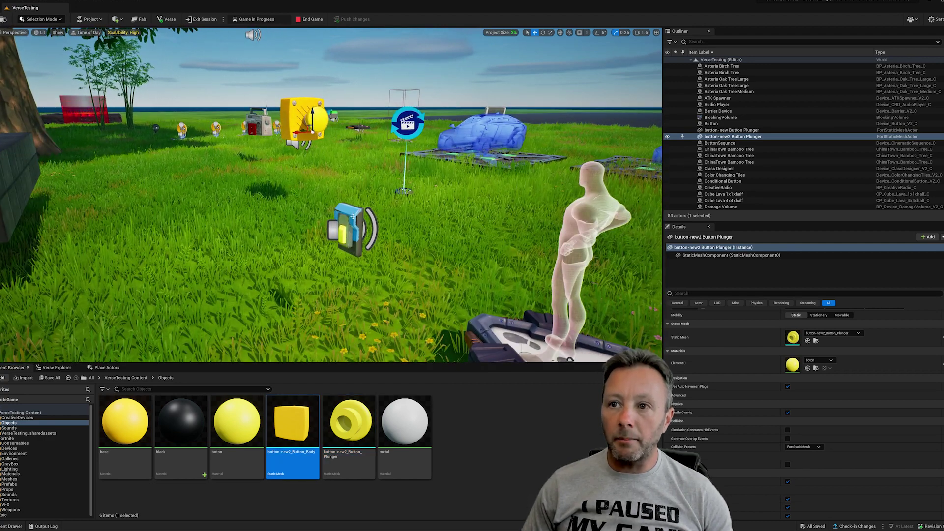
pyautogui.click(344, 229)
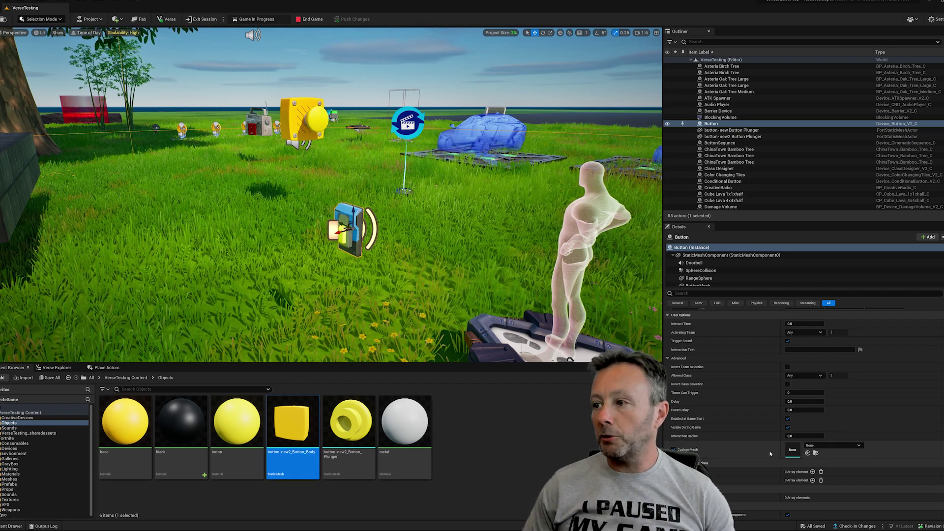
pyautogui.click(832, 446)
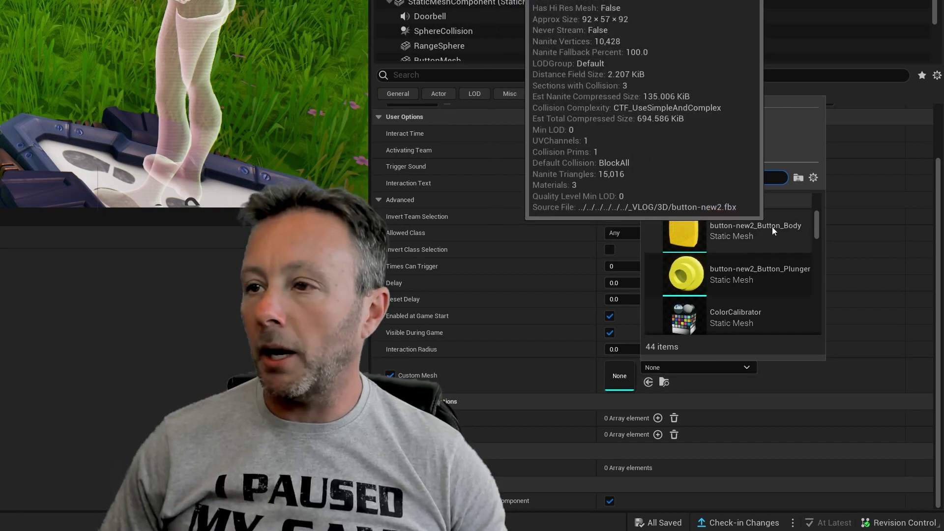
pyautogui.click(773, 227)
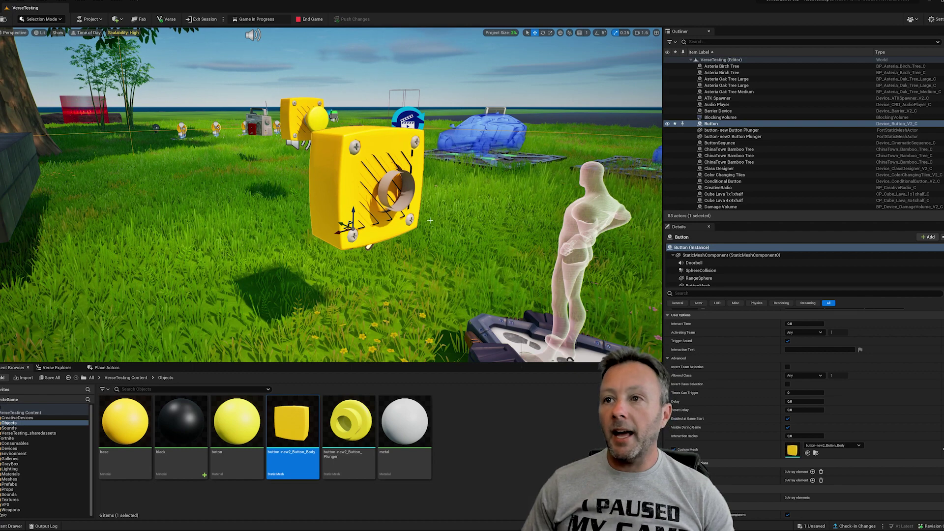
pyautogui.press('f')
pyautogui.press('Right')
pyautogui.press('Left')
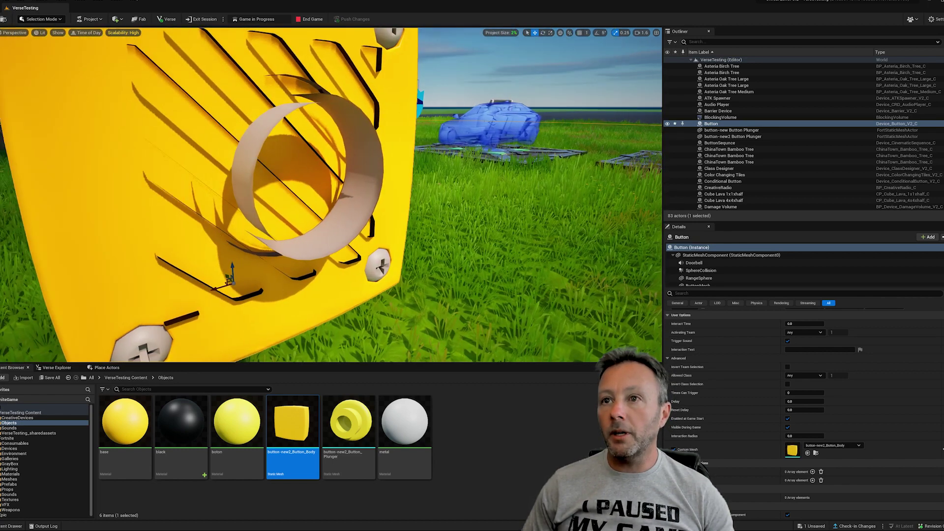
# Place the button-new2_Button_Plunger mesh in the level beside the front of the yellow button body.
pyautogui.press('Down')
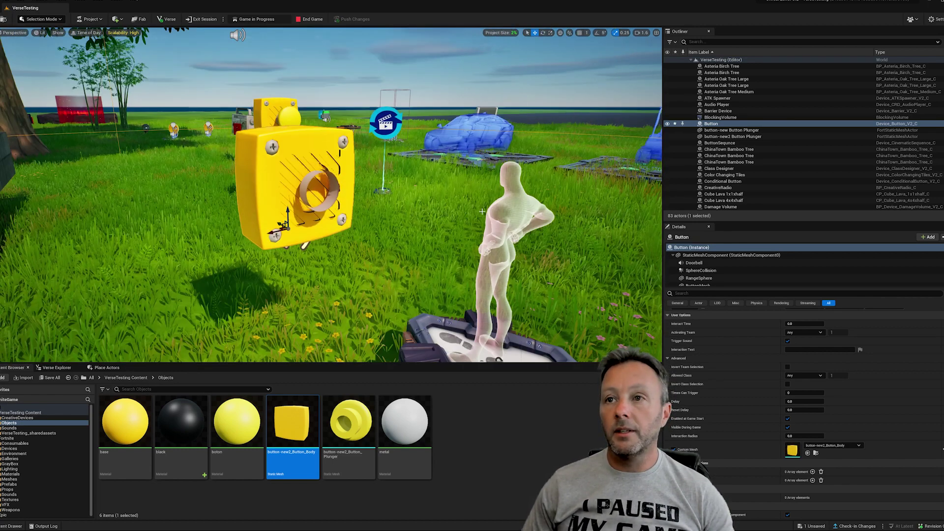
pyautogui.press('Left')
pyautogui.press('Right')
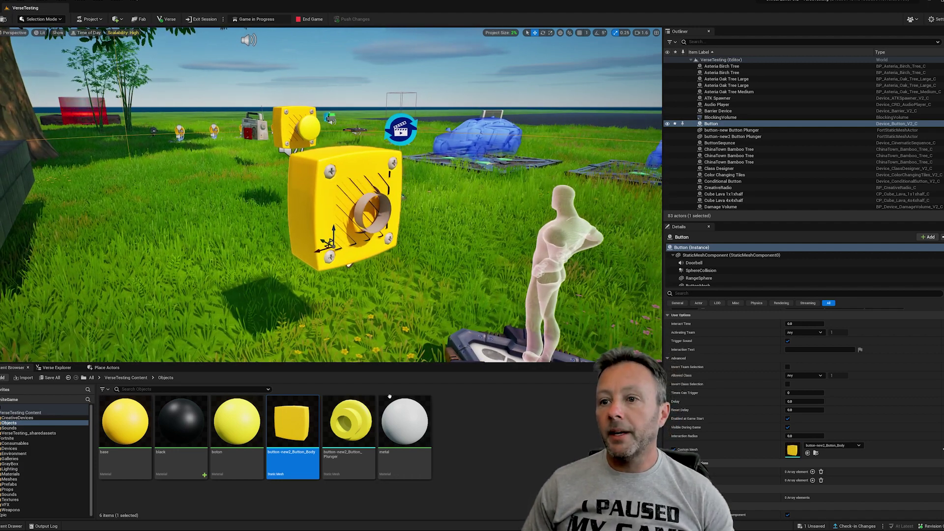
pyautogui.click(350, 426)
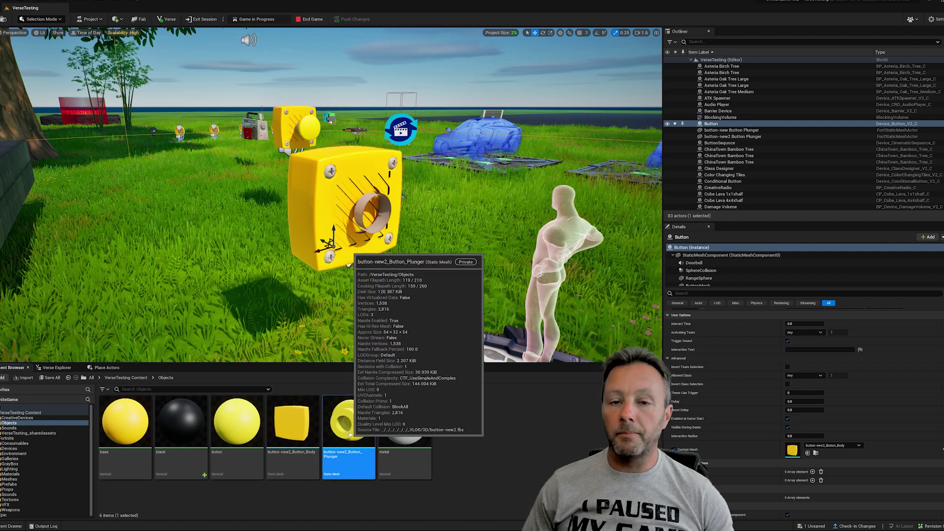
pyautogui.moveTo(350, 434); pyautogui.dragTo(370, 339)
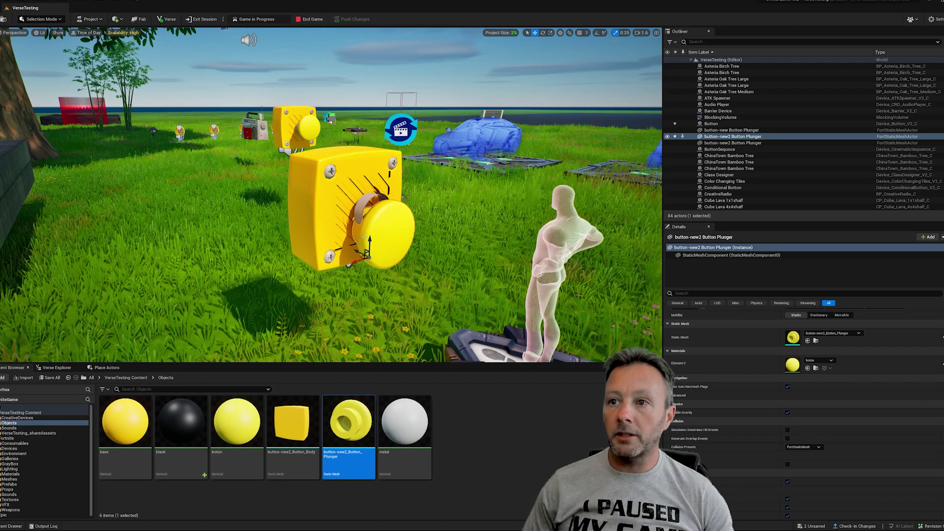
# Line up the placed plunger with the ring on the front face of the yellow button body.
pyautogui.moveTo(358, 241); pyautogui.dragTo(431, 223, button='right')
pyautogui.press('w')
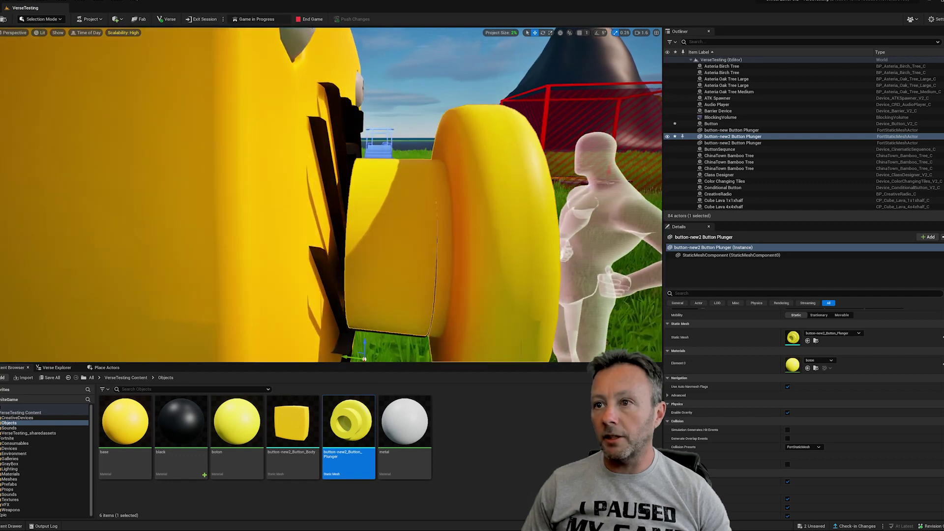
pyautogui.press('s')
pyautogui.press('w')
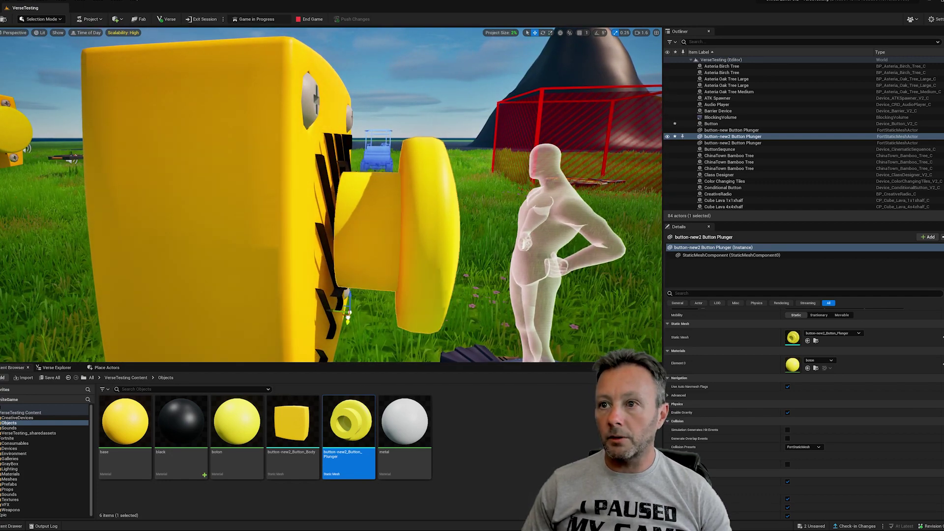
pyautogui.press('d')
pyautogui.moveTo(431, 224); pyautogui.dragTo(363, 326, button='right')
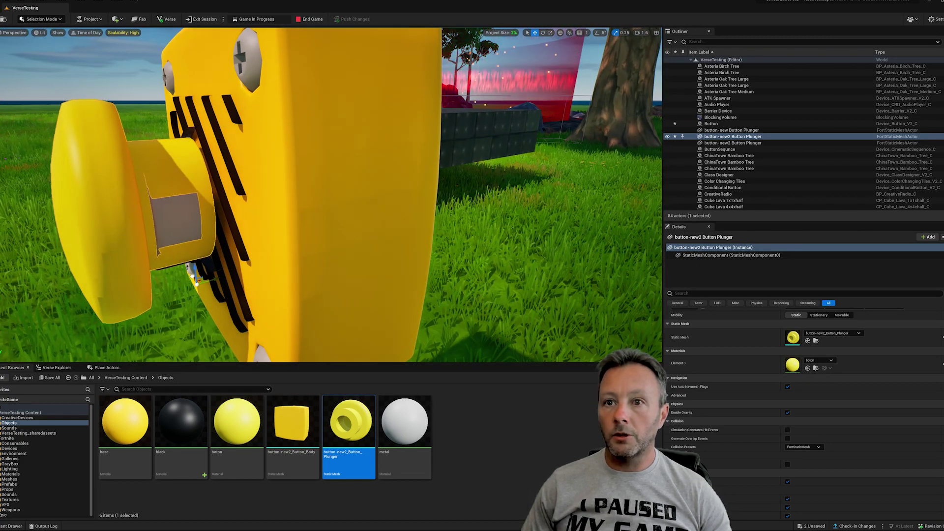
# Centre the plunger on the ring and move it outward so it sits in its unpressed position.
pyautogui.click(193, 277)
pyautogui.click(183, 249)
pyautogui.press('a')
pyautogui.moveTo(183, 248); pyautogui.dragTo(516, 246, button='right')
pyautogui.press('a')
pyautogui.press('s')
pyautogui.press('s')
pyautogui.press('a')
pyautogui.moveTo(201, 305); pyautogui.dragTo(192, 305, button='right')
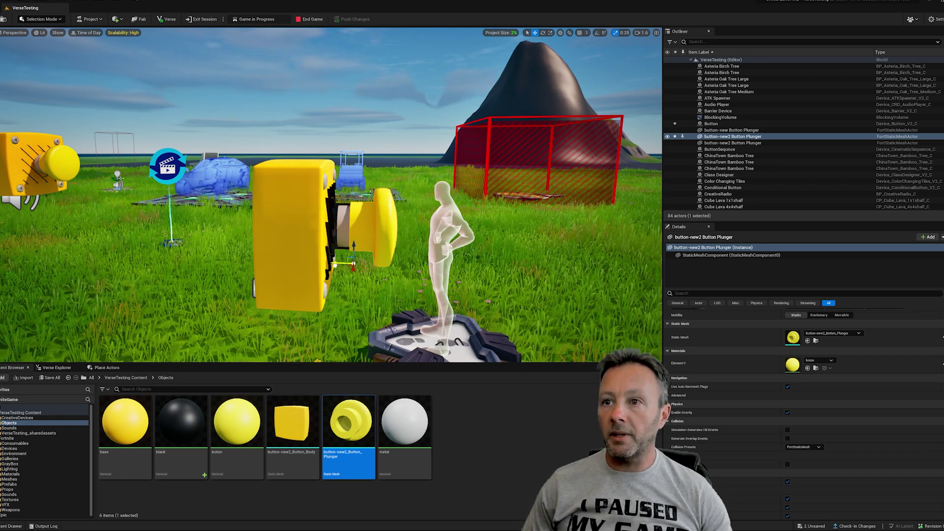
pyautogui.moveTo(413, 283); pyautogui.dragTo(412, 283, button='right')
pyautogui.moveTo(331, 195); pyautogui.dragTo(443, 194, button='right')
pyautogui.keyDown('alt'); pyautogui.moveTo(236, 197); pyautogui.dragTo(217, 197); pyautogui.keyUp('alt')
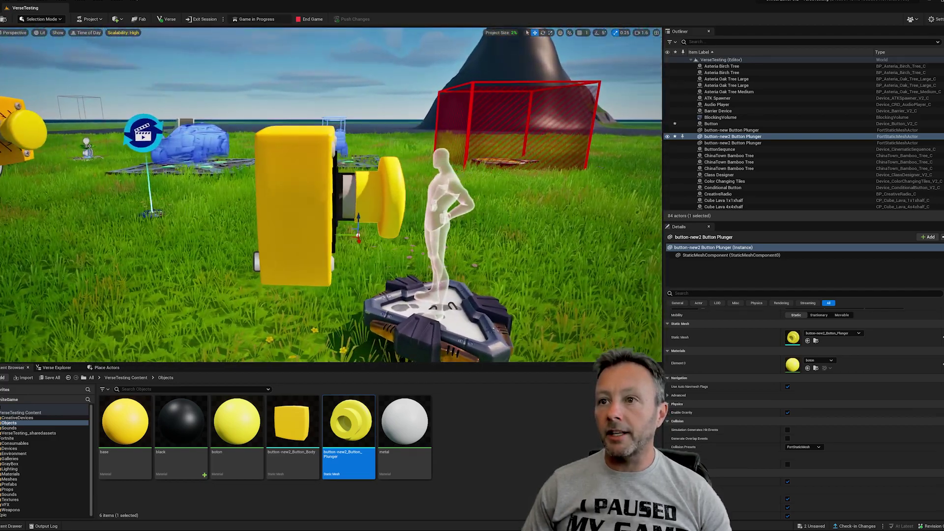
pyautogui.moveTo(406, 240); pyautogui.dragTo(407, 229, button='right')
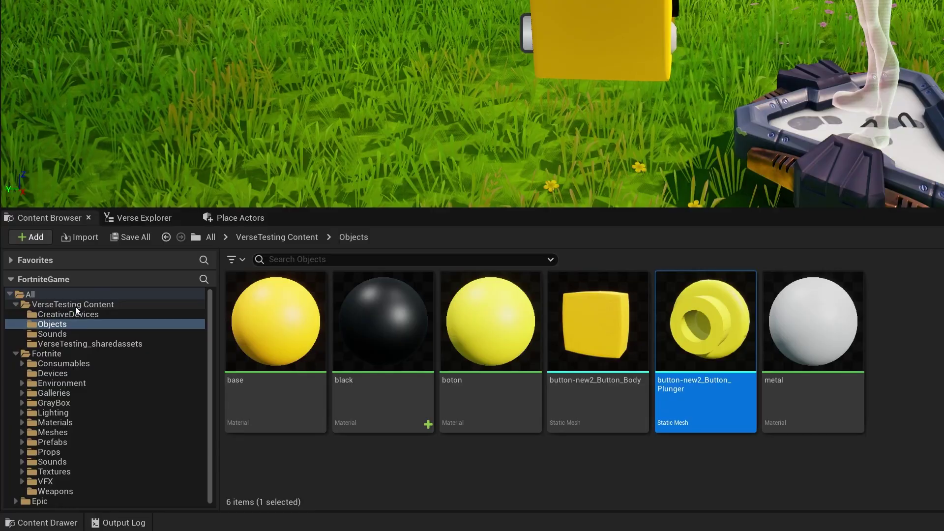
# Create a Level Sequence named NewButtonSequence in the CreativeDevices folder of VerseTesting Content.
pyautogui.click(73, 305)
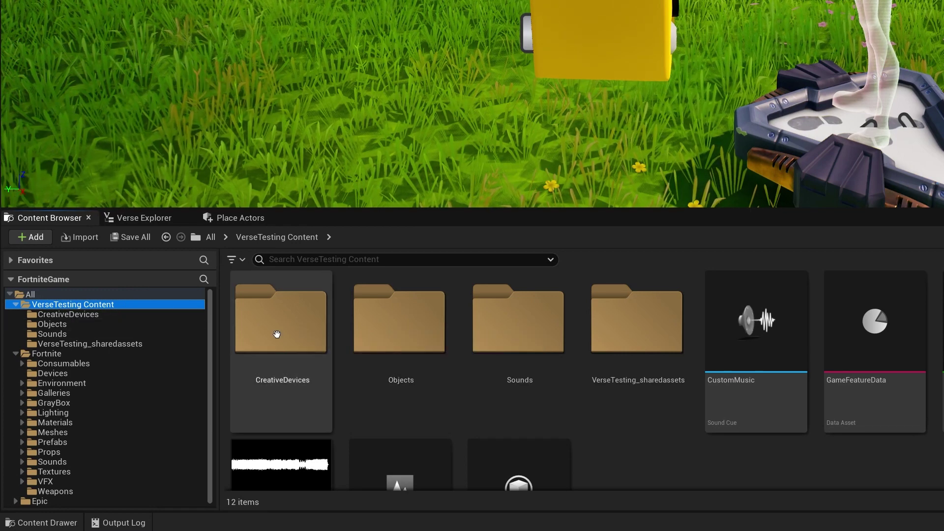
pyautogui.doubleClick(302, 337)
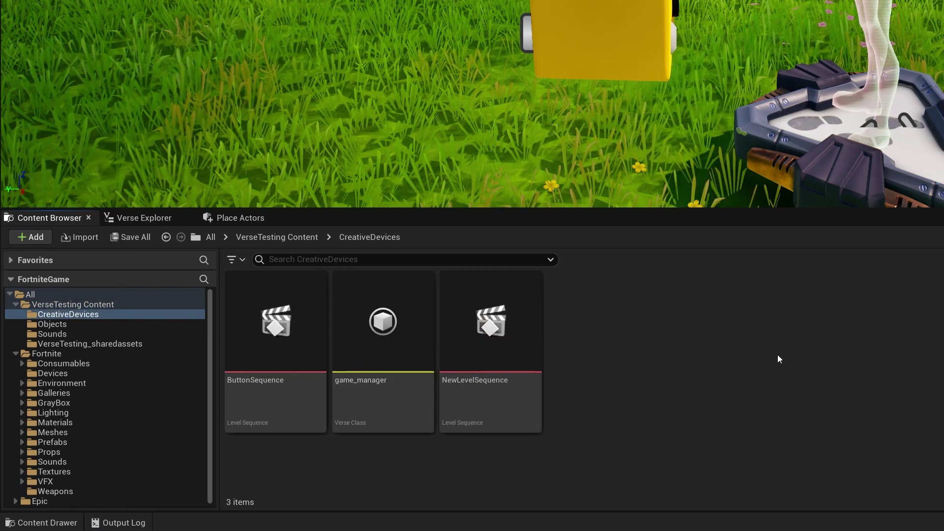
pyautogui.click(276, 310)
pyautogui.click(688, 325)
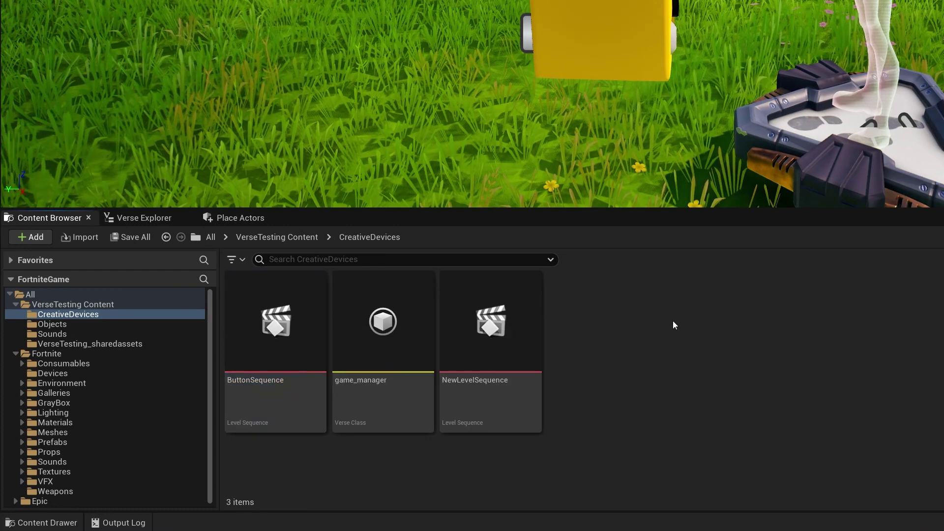
pyautogui.rightClick(672, 323)
pyautogui.moveTo(729, 213)
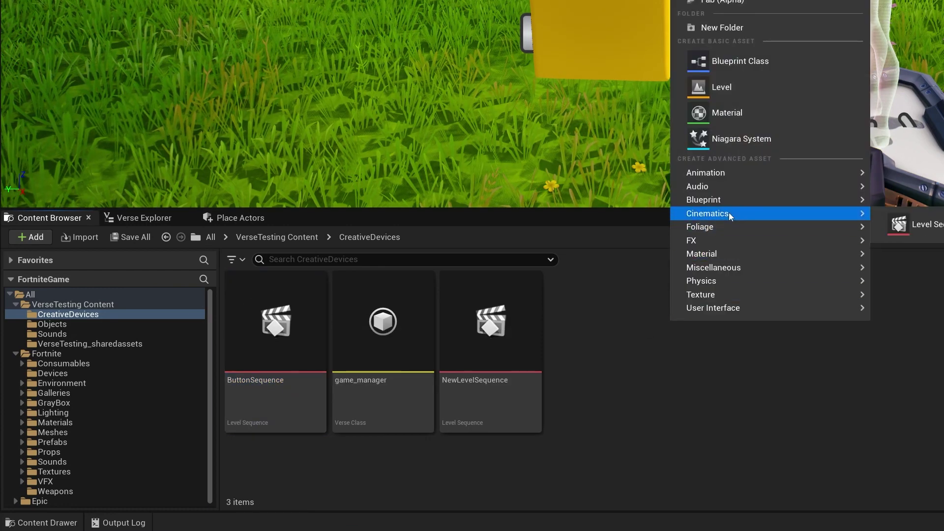
pyautogui.click(930, 223)
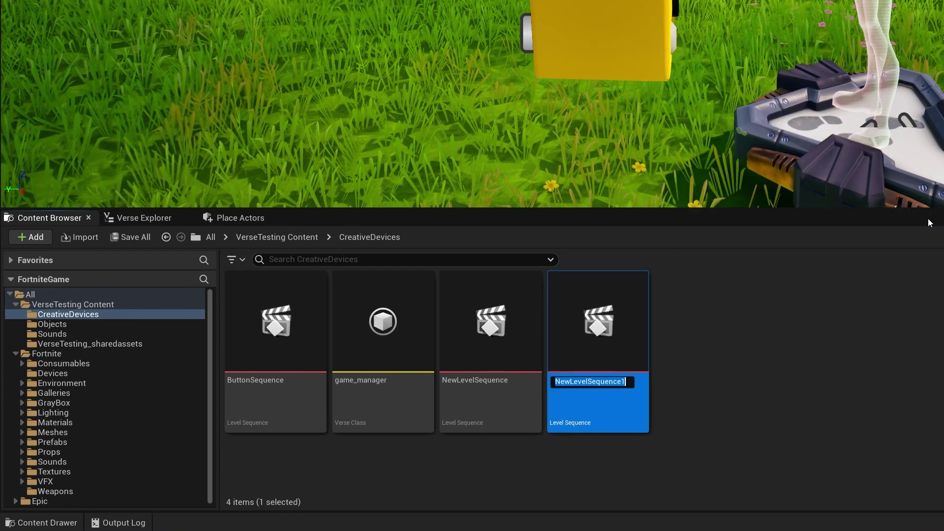
pyautogui.write('NewButtonSequence')
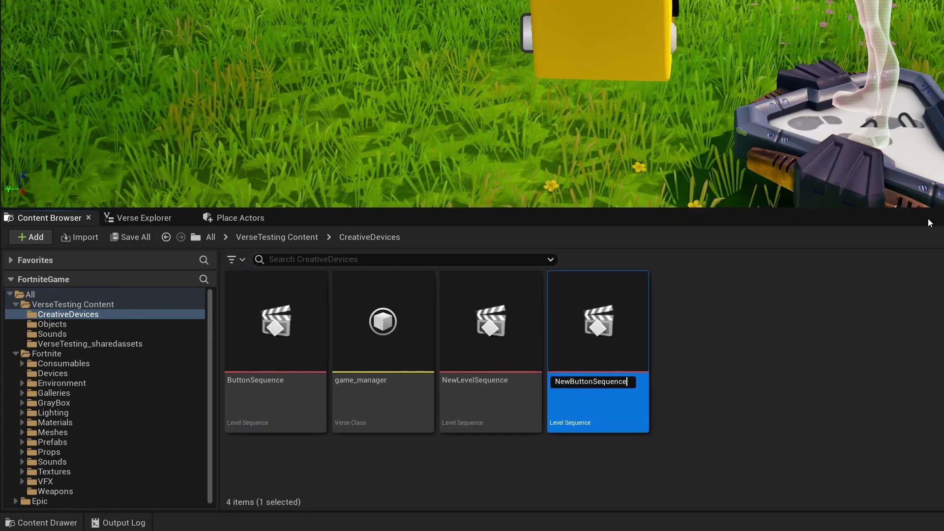
pyautogui.press('Return')
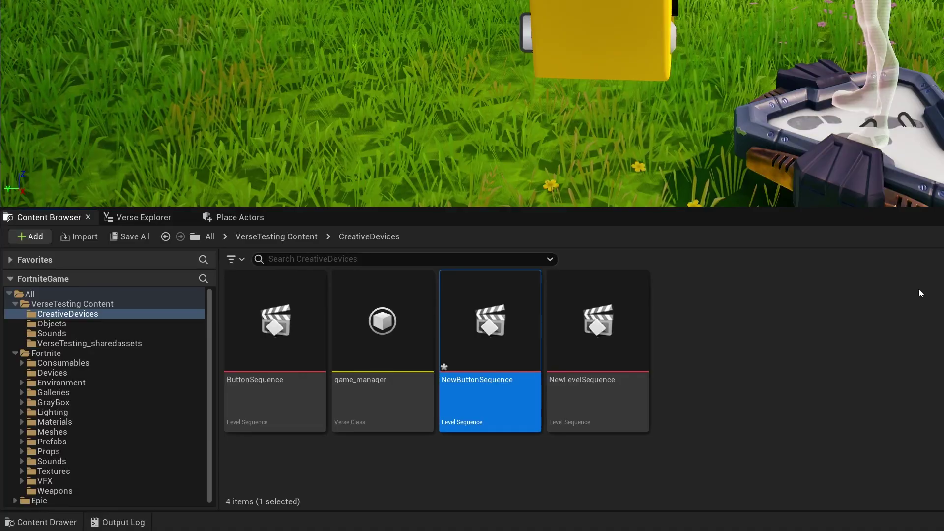
# Open NewButtonSequence, check its frame rate and time display options, and set the working range start to 0.
pyautogui.doubleClick(497, 329)
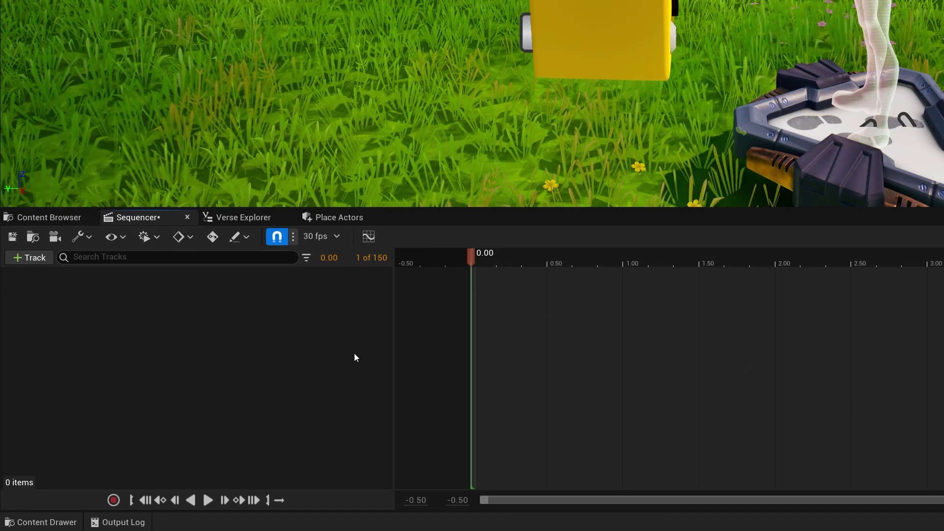
pyautogui.click(324, 237)
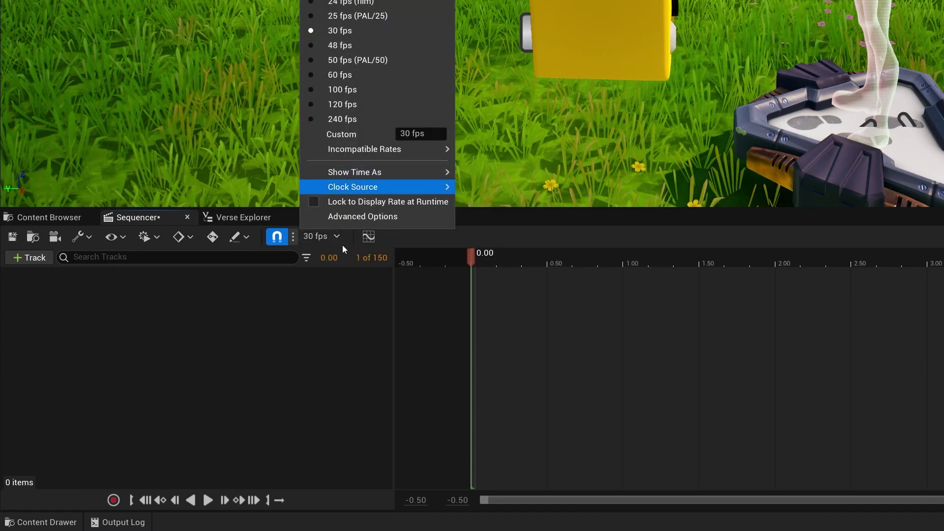
pyautogui.click(357, 338)
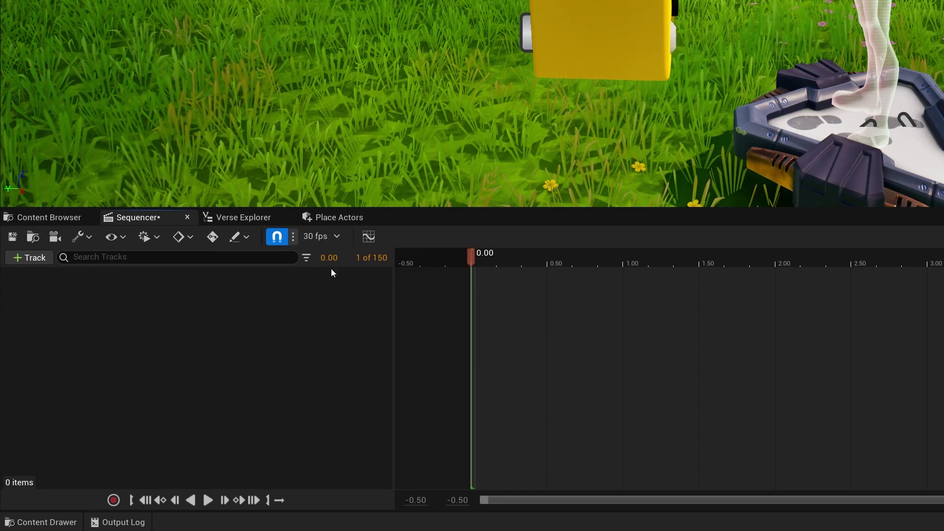
pyautogui.click(326, 237)
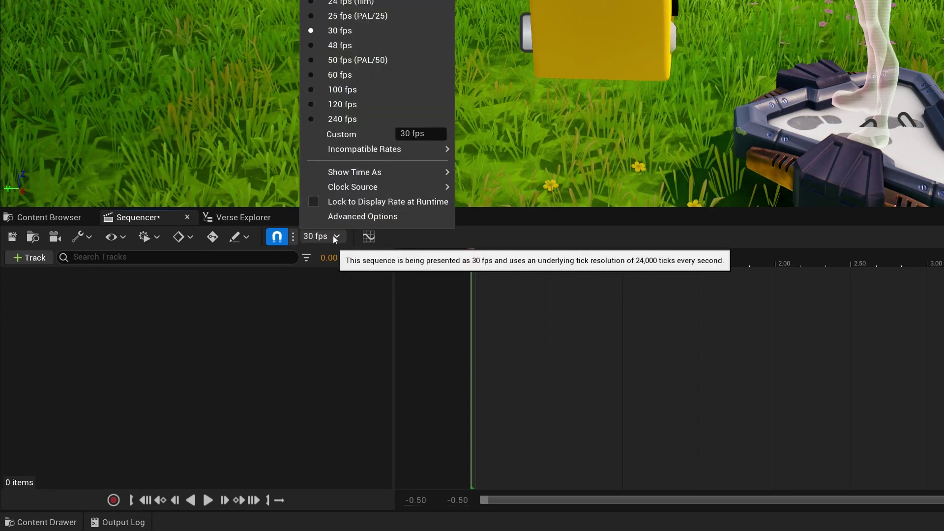
pyautogui.moveTo(391, 172)
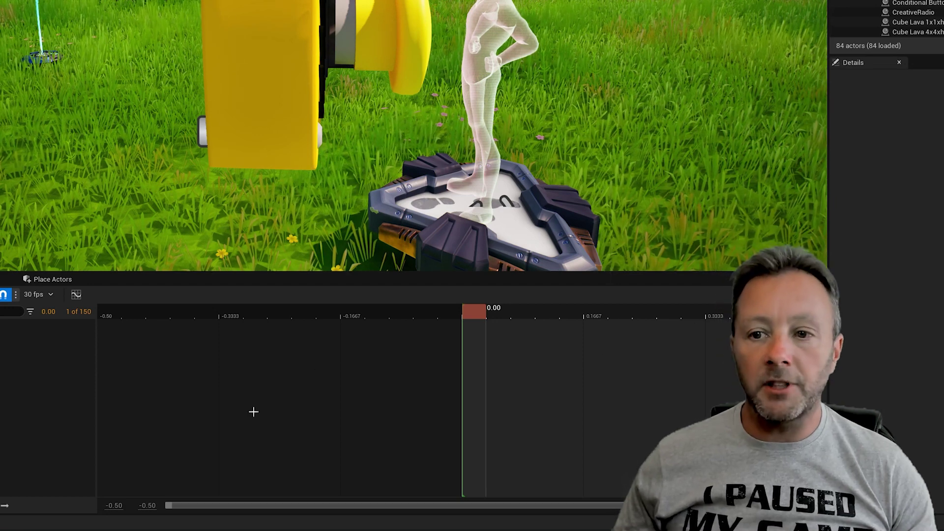
pyautogui.click(117, 505)
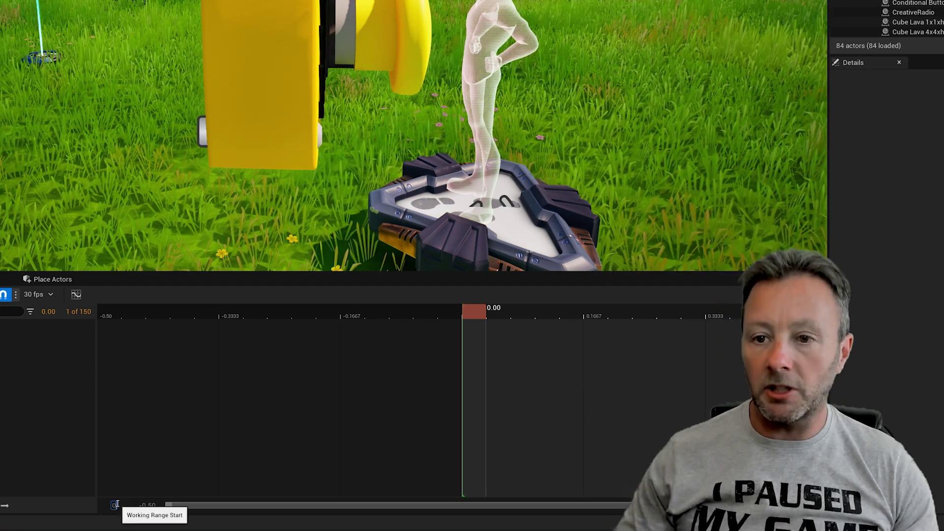
pyautogui.press('Return')
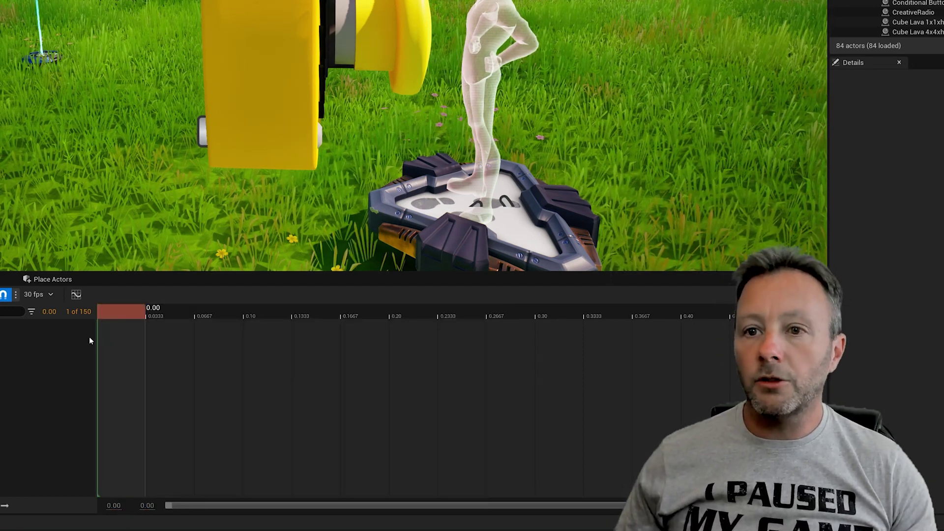
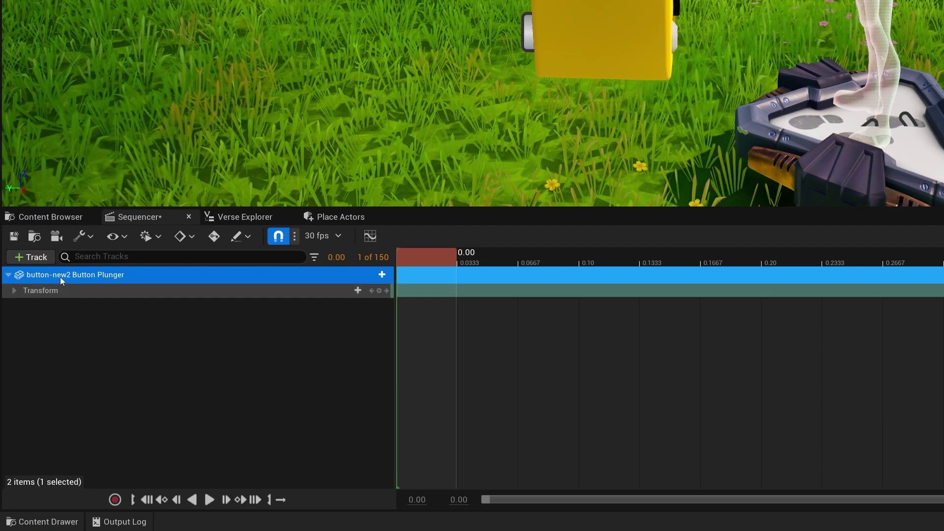
# Add the button-new2 Button Plunger to the sequence and key its Y location at 0.00 seconds.
pyautogui.click(13, 294)
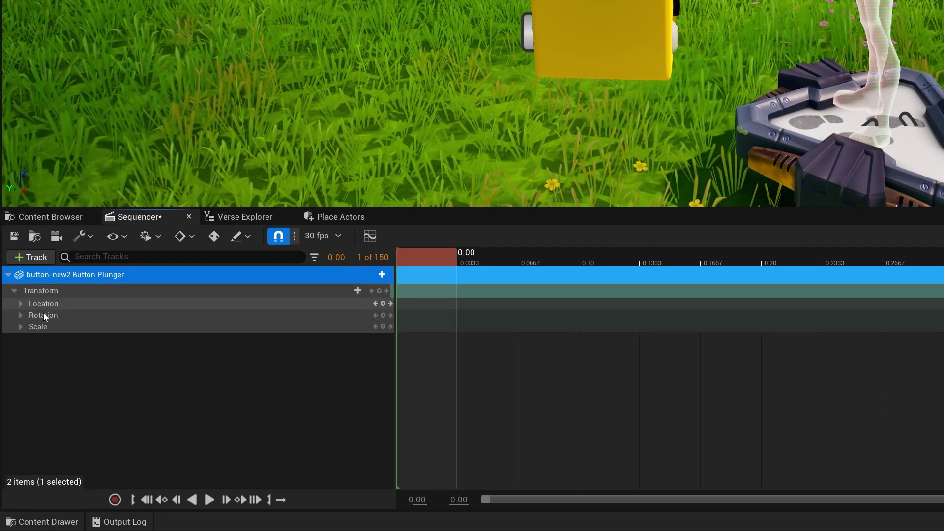
pyautogui.click(20, 304)
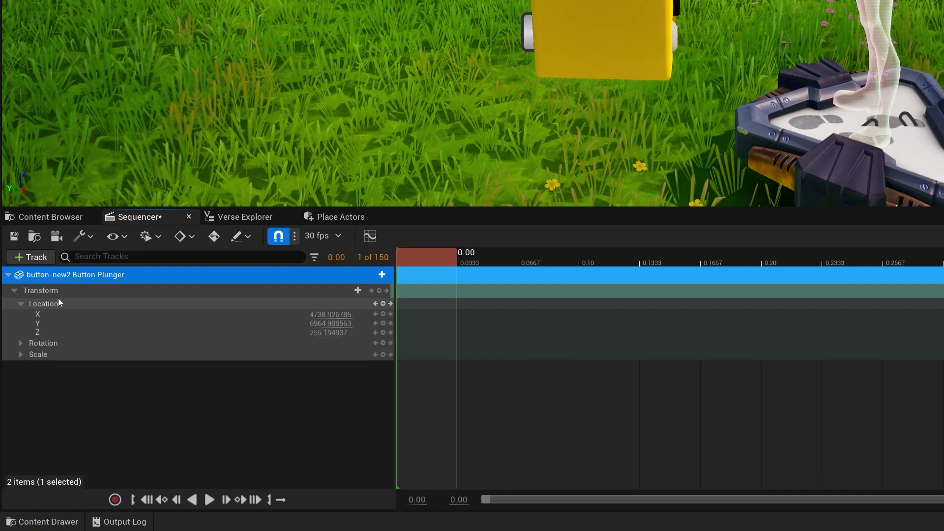
pyautogui.click(48, 323)
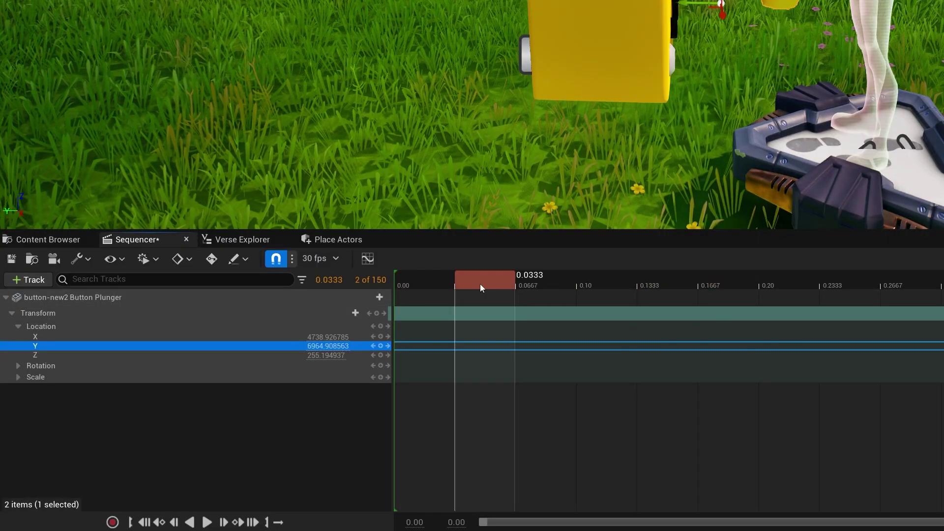
pyautogui.moveTo(852, 275); pyautogui.dragTo(477, 284)
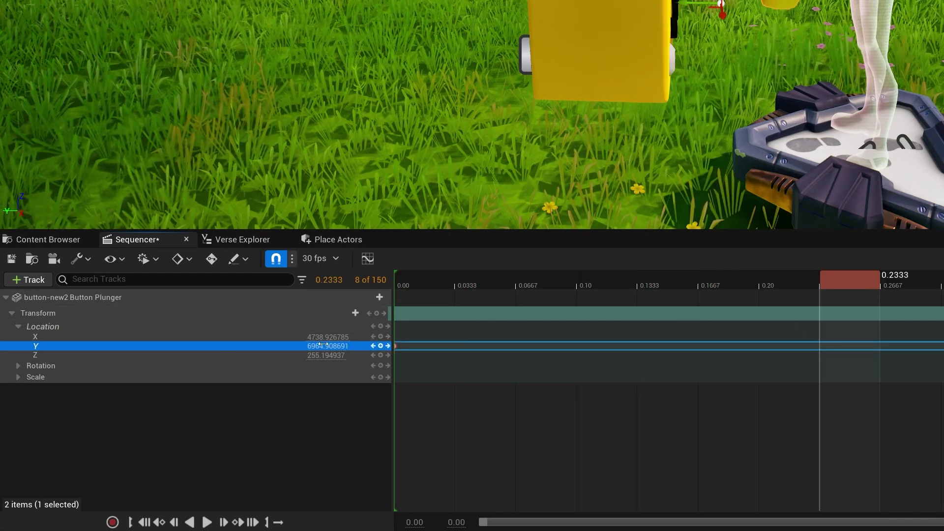
# Key the plunger's Y location at 6975.0 at 0.2333 seconds so it moves into the body.
pyautogui.moveTo(324, 345)
pyautogui.mouseDown()
pyautogui.moveTo(311, 345)
pyautogui.moveTo(331, 344)
pyautogui.mouseUp()
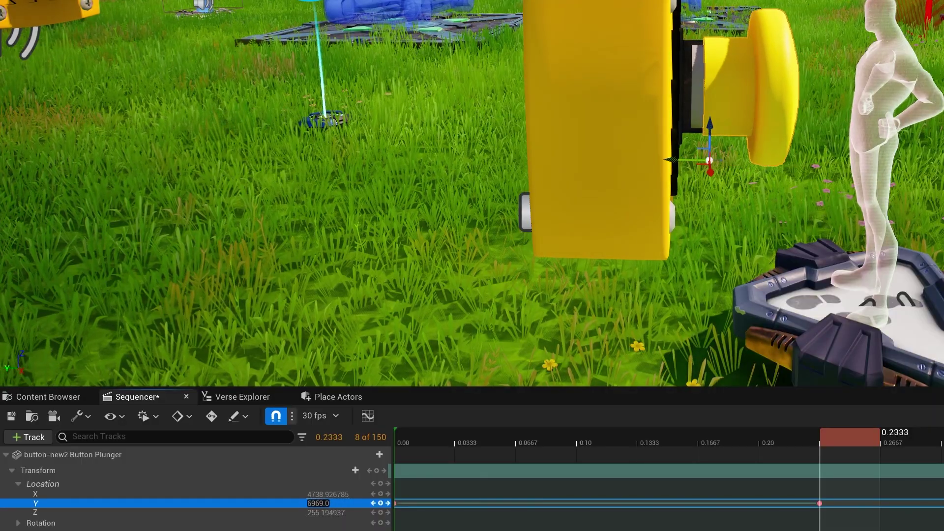
pyautogui.moveTo(318, 503); pyautogui.dragTo(330, 504)
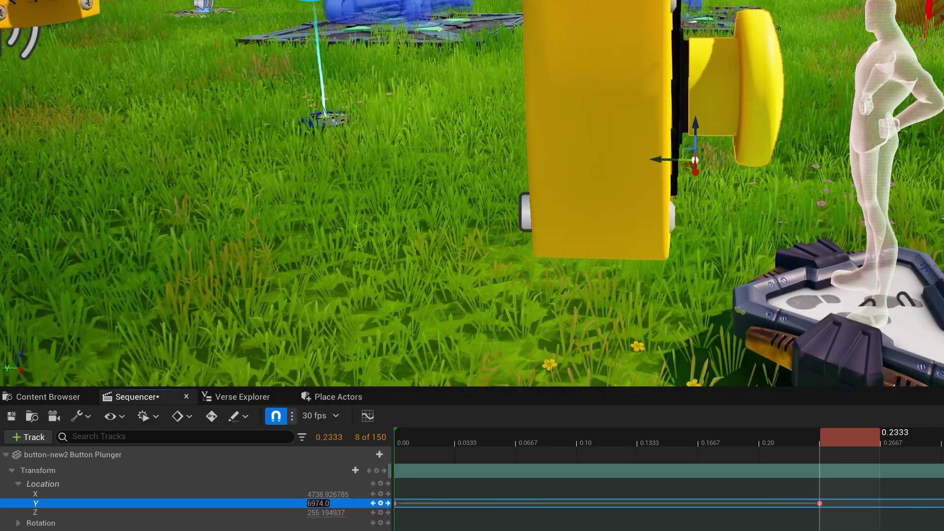
pyautogui.press('Return')
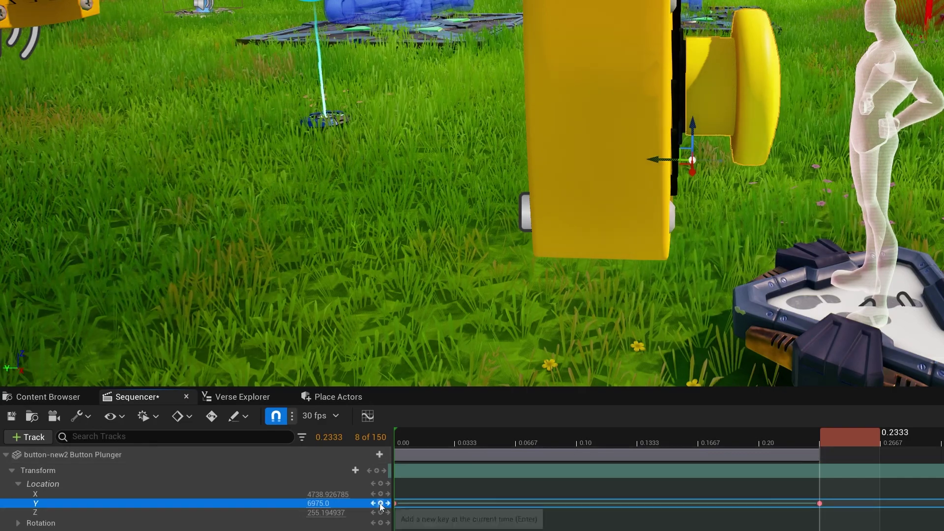
# Copy the plunger's starting Y location key to 0.50 seconds so it returns to its unpressed position.
pyautogui.moveTo(833, 436); pyautogui.dragTo(938, 396)
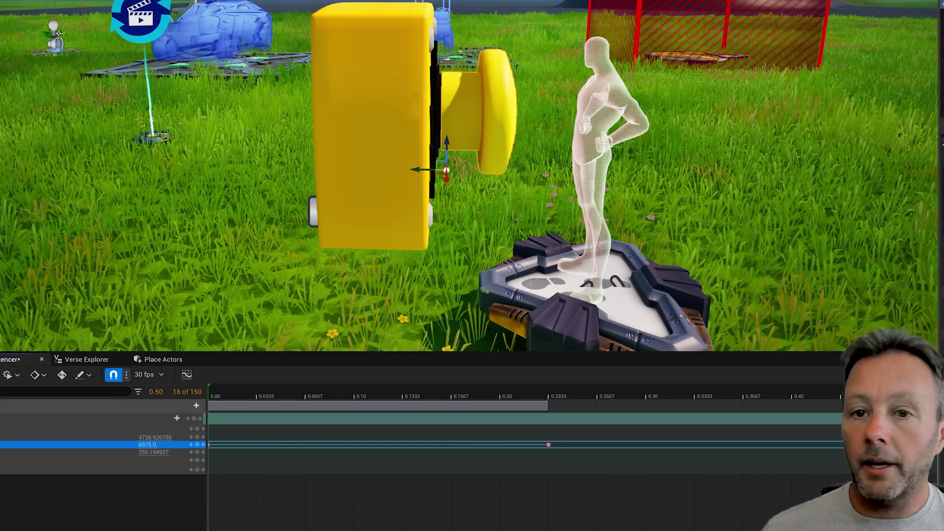
pyautogui.click(210, 444)
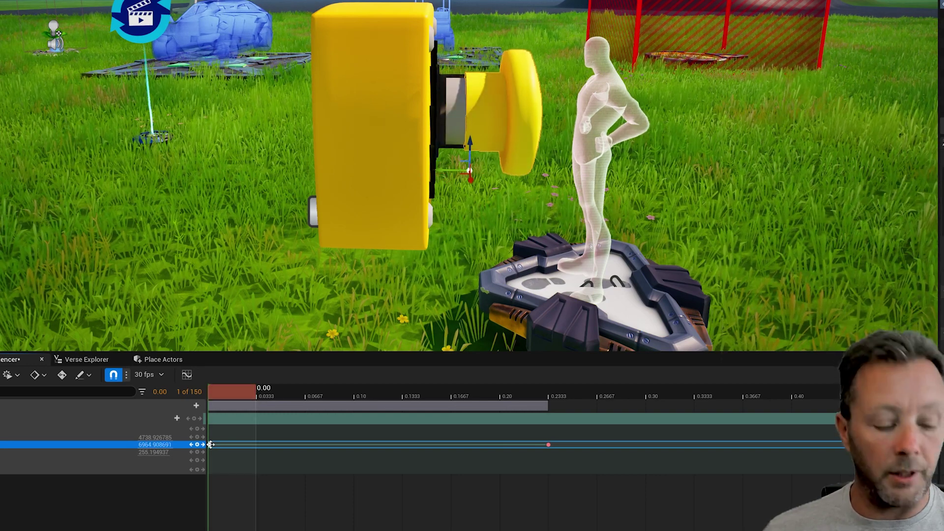
pyautogui.moveTo(210, 445); pyautogui.dragTo(940, 445)
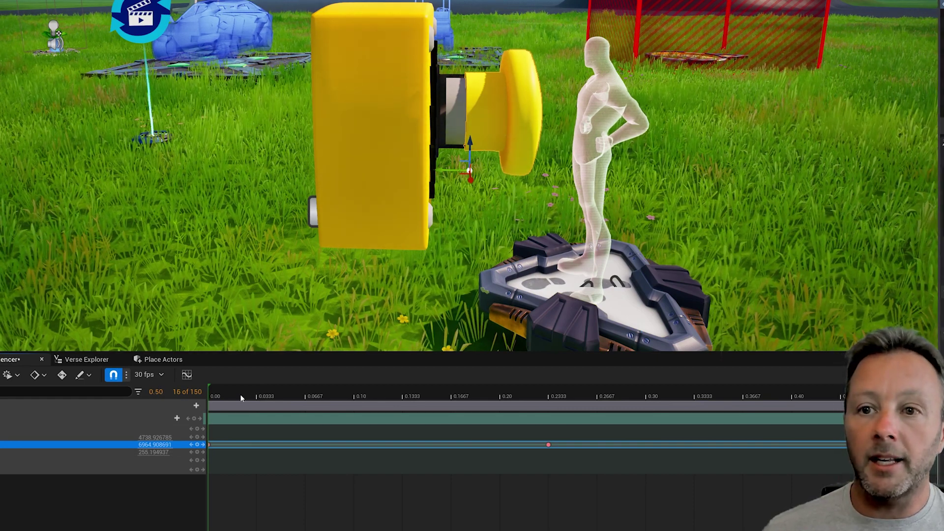
# Play back the plunger press animation from the start of the sequence to check its motion.
pyautogui.press('space')
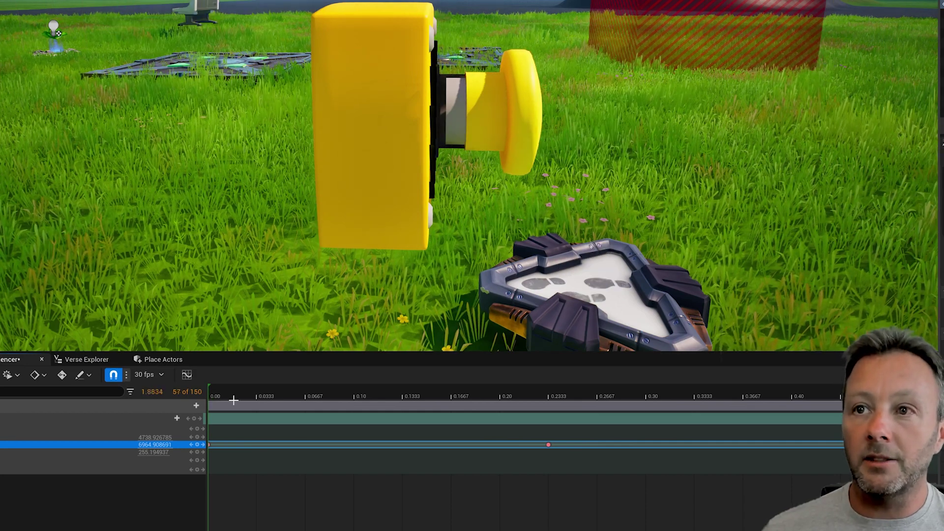
pyautogui.click(217, 392)
pyautogui.press('space')
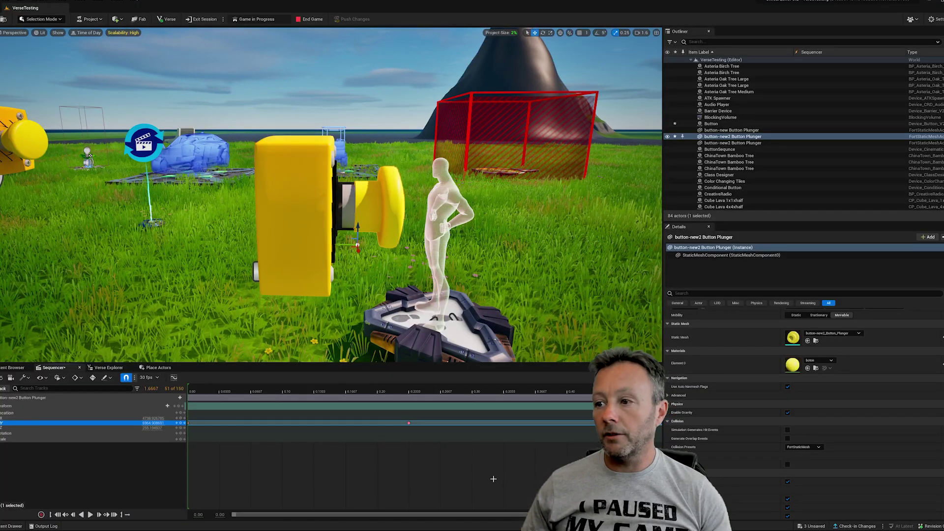
# Save the finished level sequence and close the Sequencer.
pyautogui.click(90, 467)
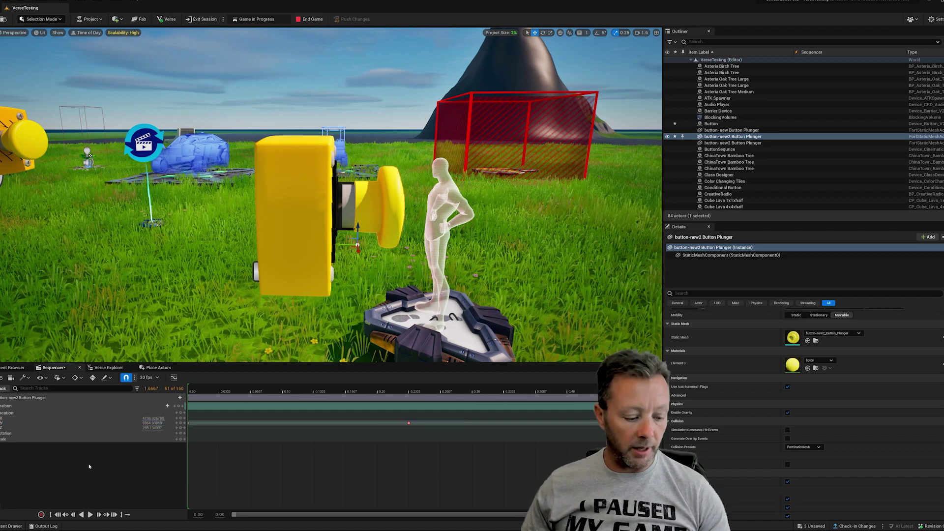
pyautogui.hotkey('ctrl', 's')
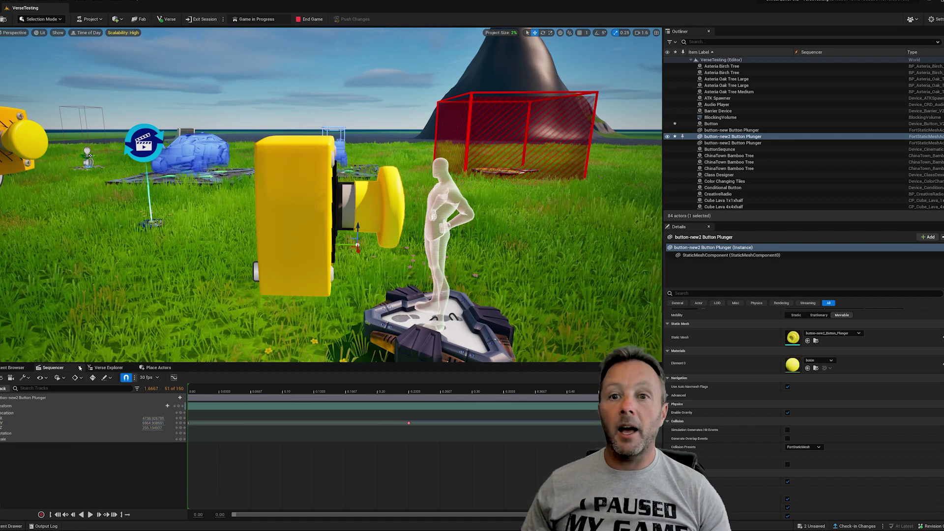
pyautogui.click(79, 367)
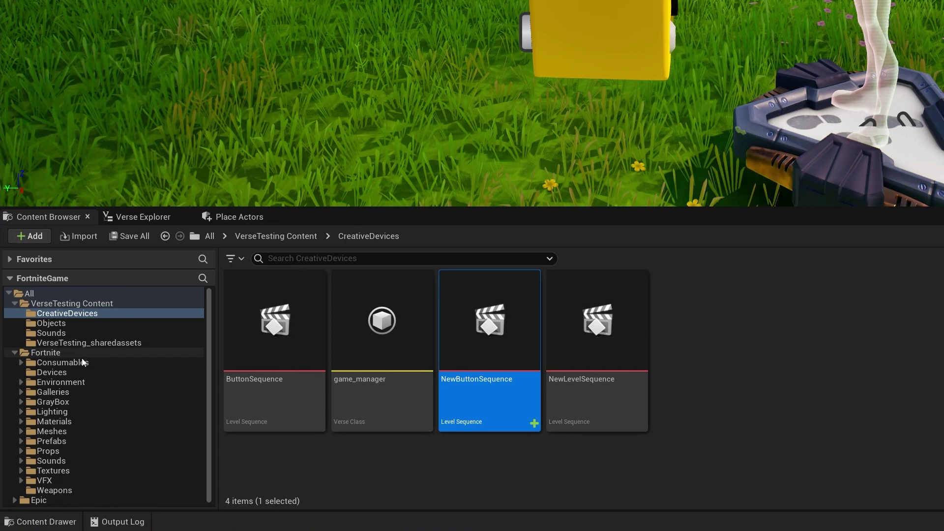
# Search the Fortnite Devices folder for "cinematic" and place a Cinematic Sequence Device in the level near the button.
pyautogui.click(8, 449)
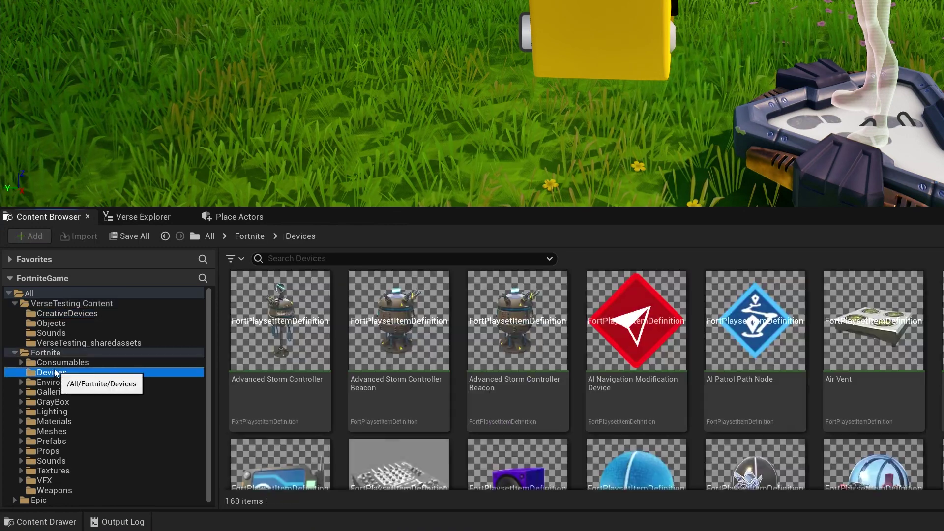
pyautogui.click(158, 390)
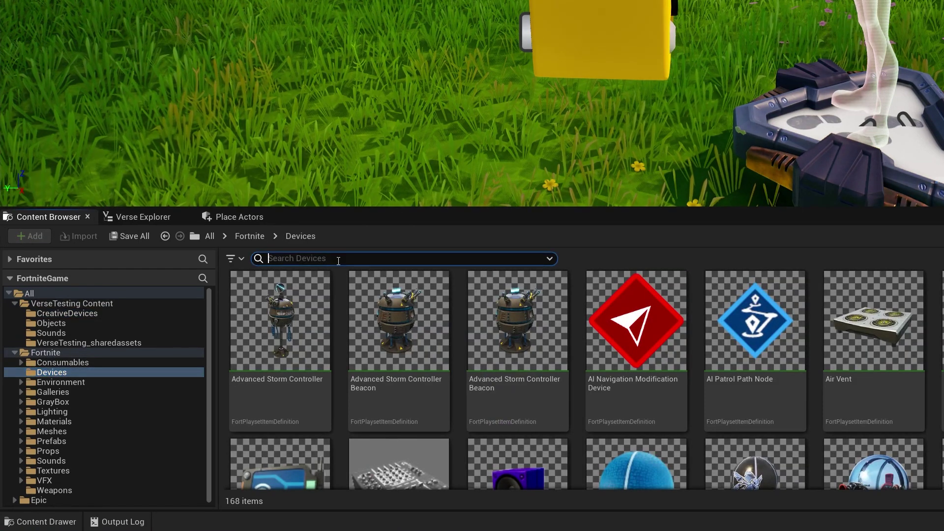
pyautogui.write('cinematic')
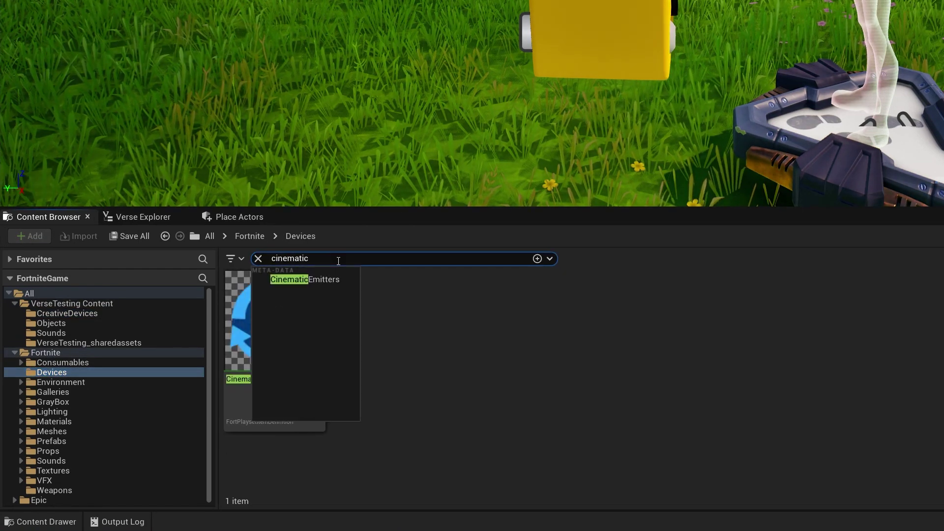
pyautogui.click(527, 376)
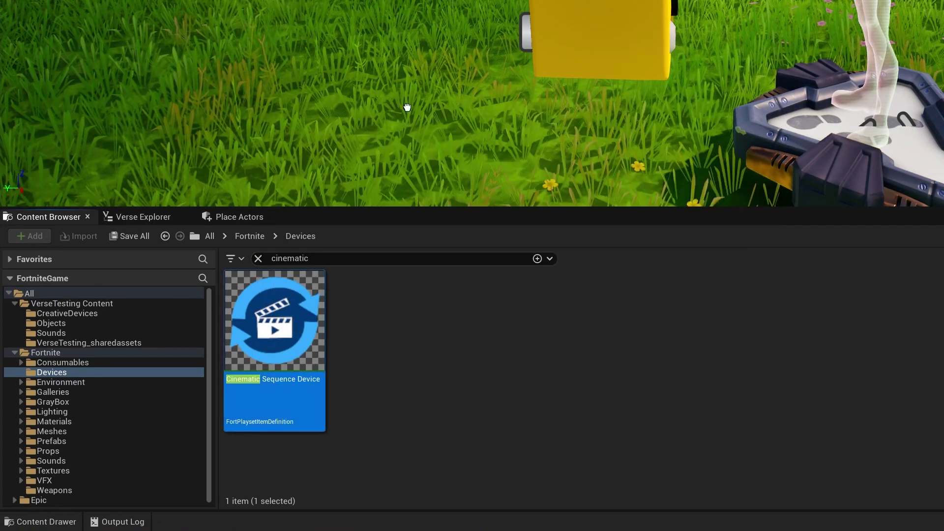
pyautogui.moveTo(407, 108); pyautogui.dragTo(409, 36)
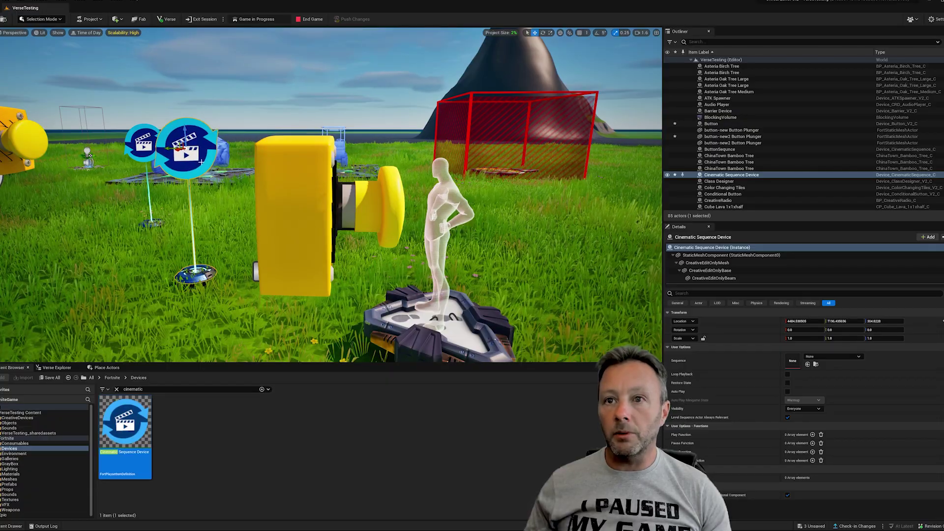
# Move the Cinematic Sequence Device beside the player spawn pad and assign NewButtonSequence as its sequence.
pyautogui.moveTo(175, 148); pyautogui.dragTo(344, 148)
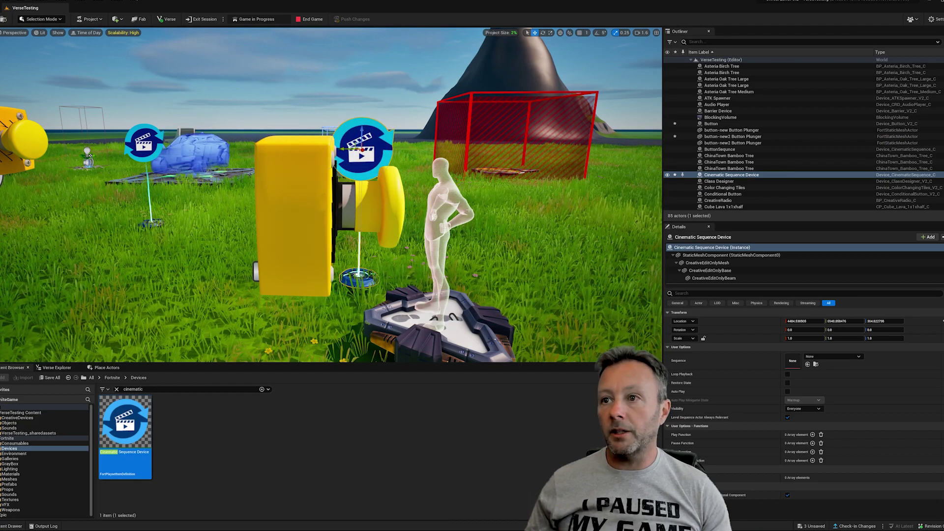
pyautogui.moveTo(345, 148); pyautogui.dragTo(219, 143, button='right')
pyautogui.press('d')
pyautogui.press('d')
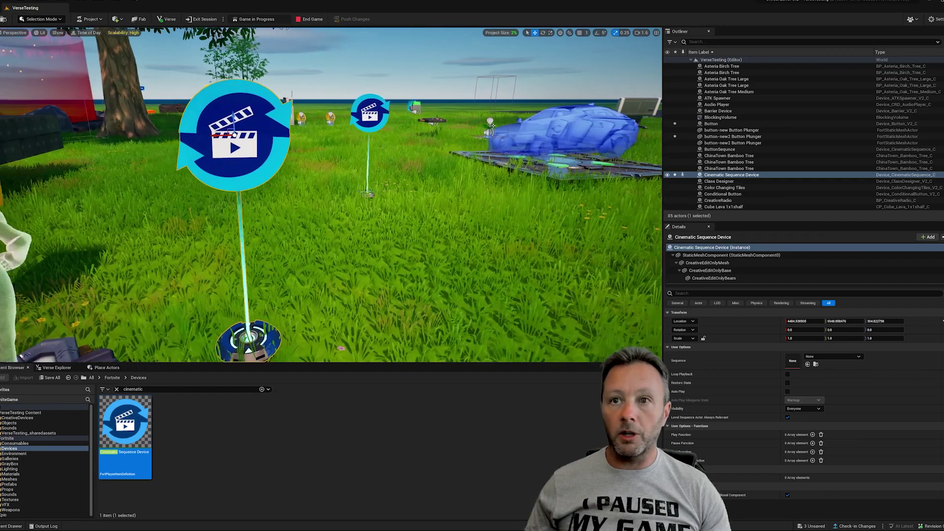
pyautogui.press('s')
pyautogui.moveTo(296, 151); pyautogui.dragTo(296, 151, button='right')
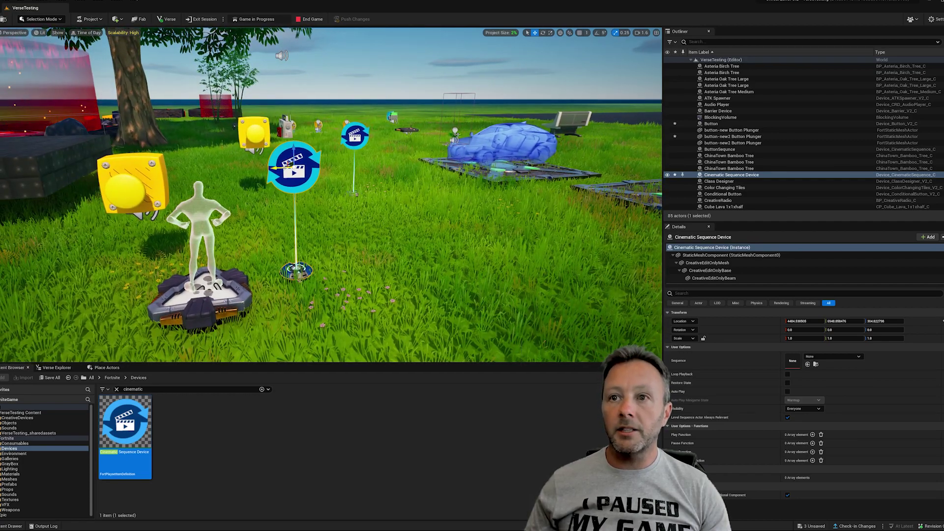
pyautogui.moveTo(275, 168); pyautogui.dragTo(232, 170)
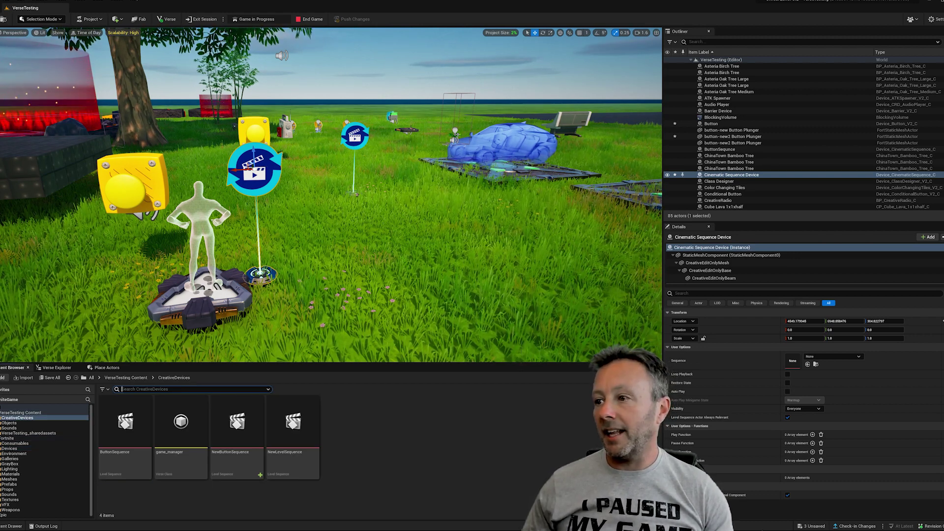
pyautogui.click(840, 355)
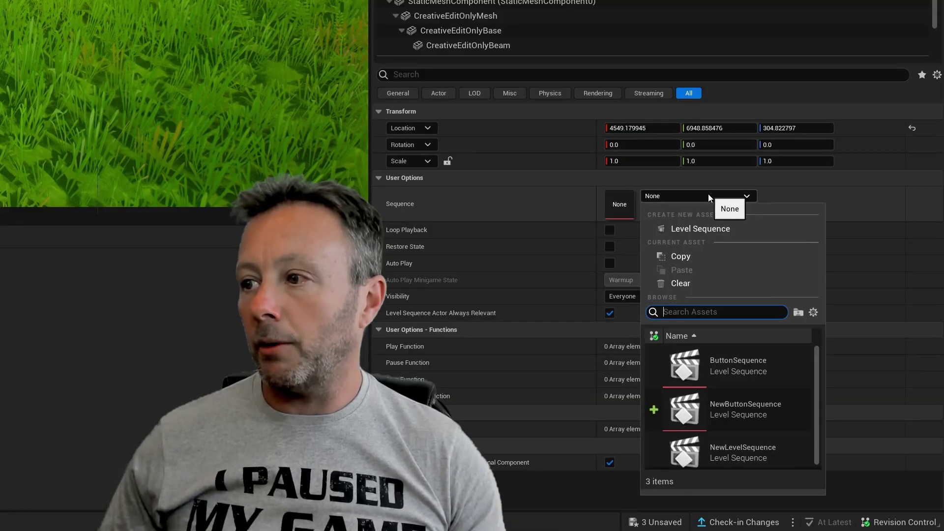
pyautogui.click(754, 406)
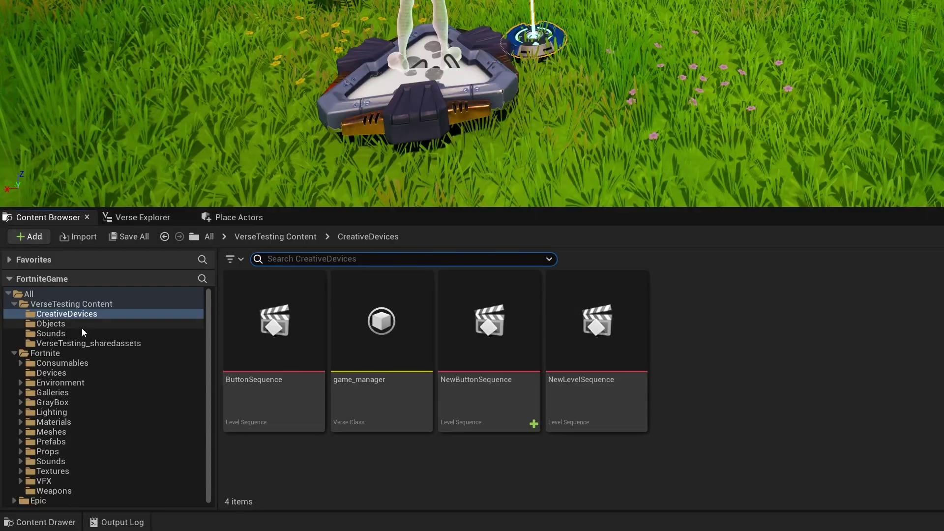
# Search the Fortnite Devices folder for "audio" and place an Audio Player device at the yellow button.
pyautogui.click(51, 373)
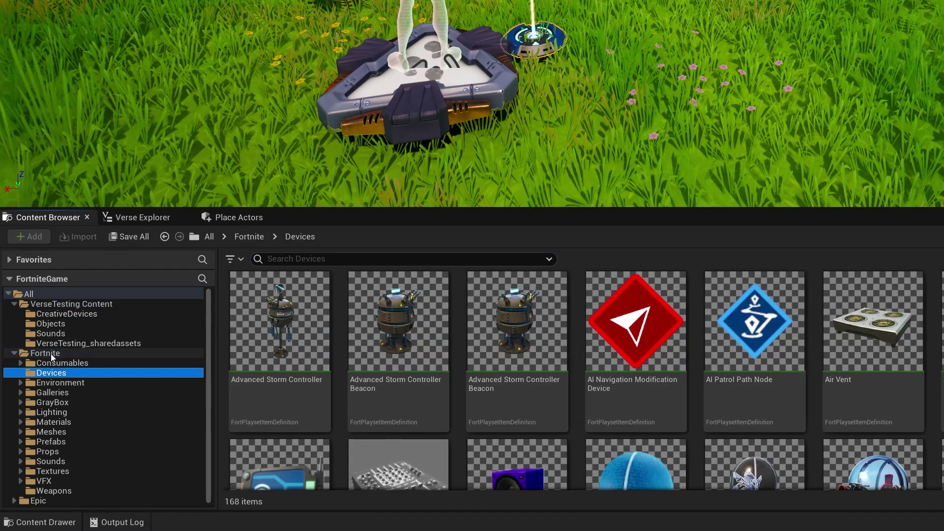
pyautogui.click(302, 259)
pyautogui.write('audi')
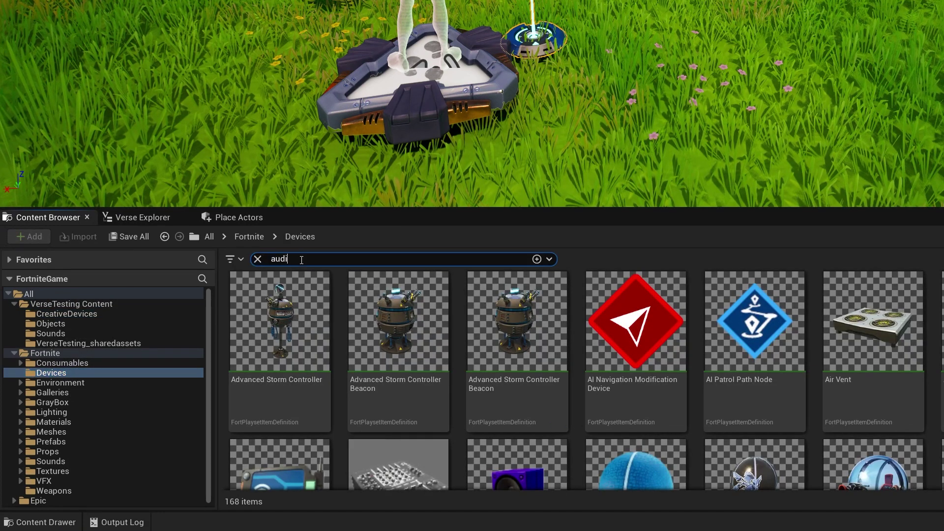
pyautogui.write('o')
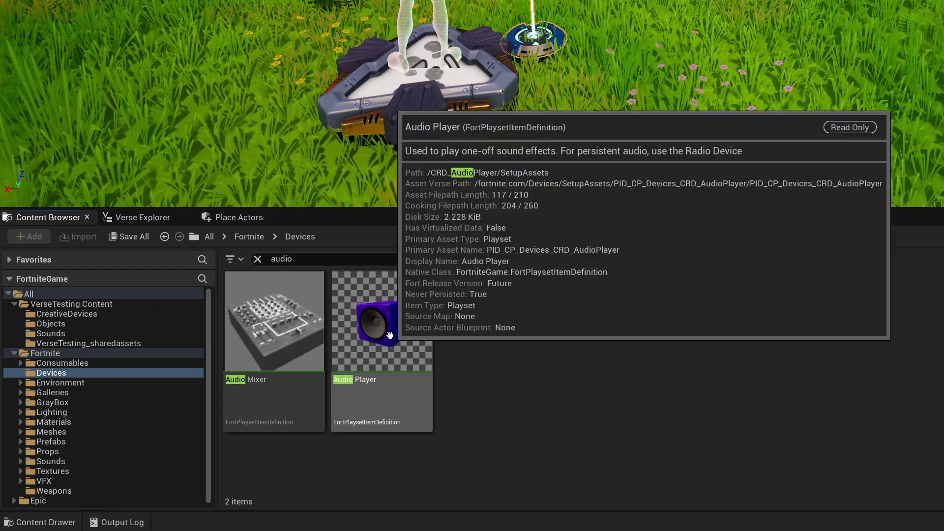
pyautogui.click(413, 344)
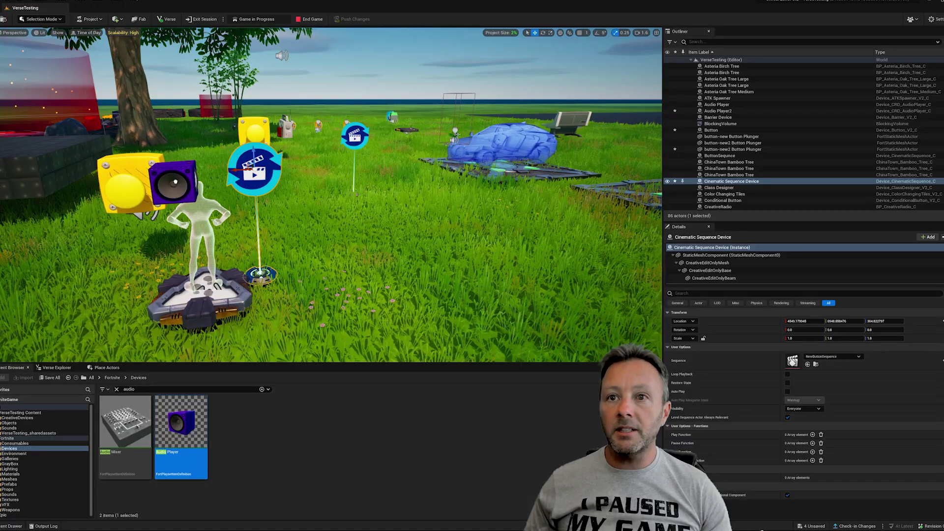
# Position the new Audio Player device inside the yellow button's body so it is hidden by the mesh.
pyautogui.click(180, 195)
pyautogui.moveTo(164, 261); pyautogui.dragTo(443, 329, button='right')
pyautogui.moveTo(169, 181); pyautogui.dragTo(208, 192, button='right')
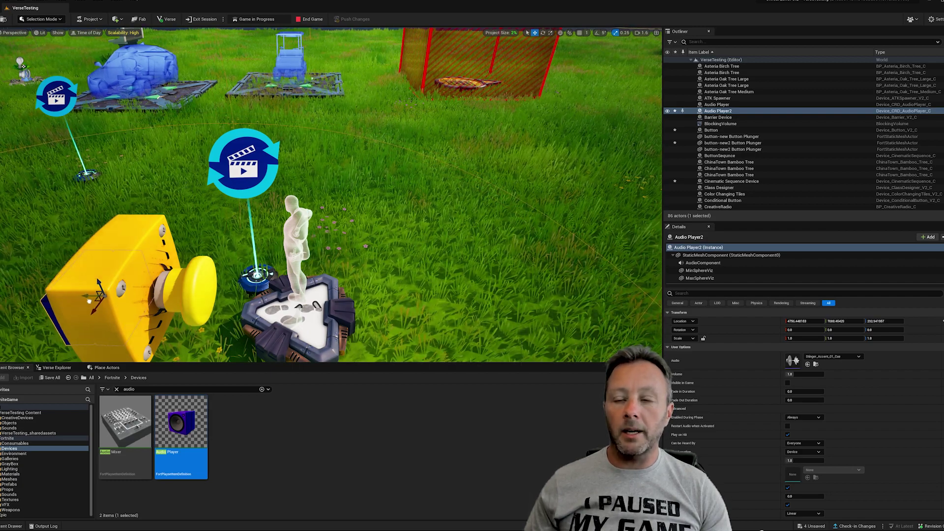
pyautogui.moveTo(89, 301); pyautogui.dragTo(87, 301)
pyautogui.moveTo(87, 301); pyautogui.dragTo(59, 330, button='right')
pyautogui.moveTo(148, 212); pyautogui.dragTo(99, 212, button='right')
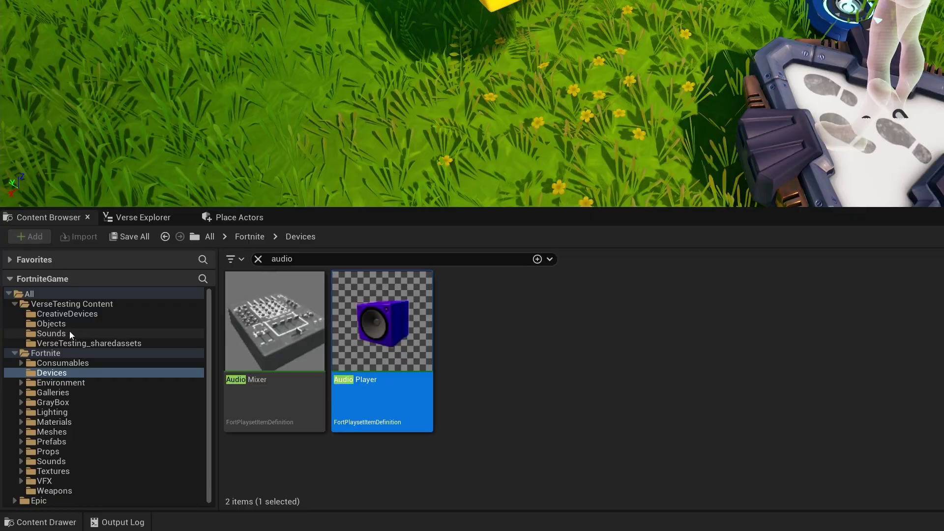
# Assign the Exo_Suit_Hydraulic_Engine_Door_Latching sound wave from the project's Sounds folder as the Audio Player's audio.
pyautogui.click(20, 427)
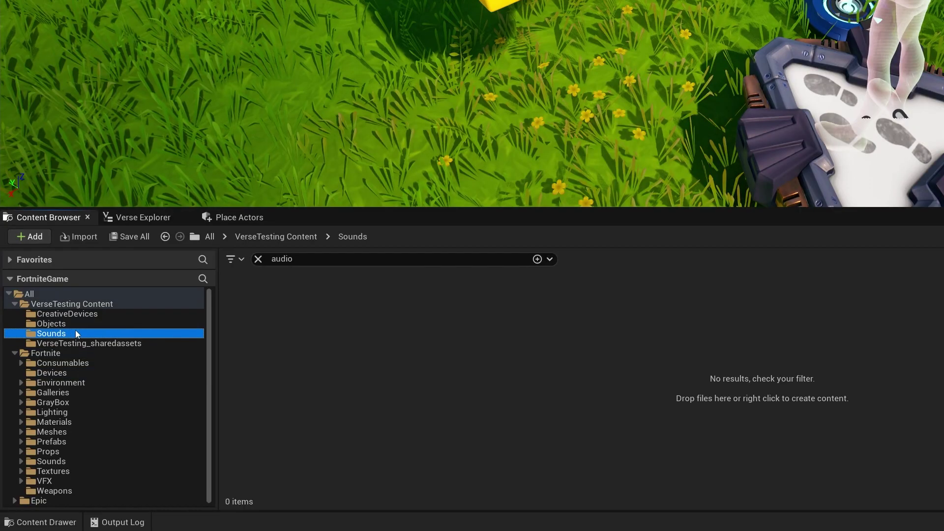
pyautogui.click(29, 415)
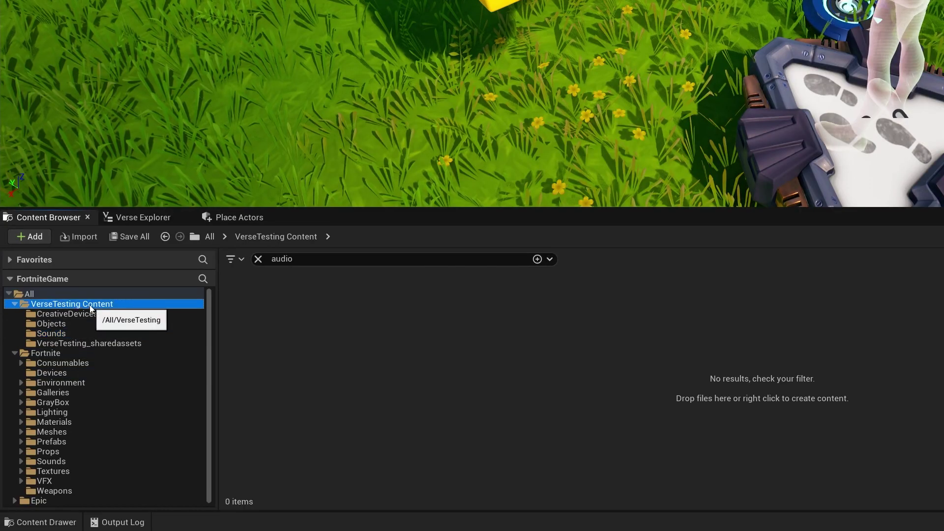
pyautogui.click(72, 335)
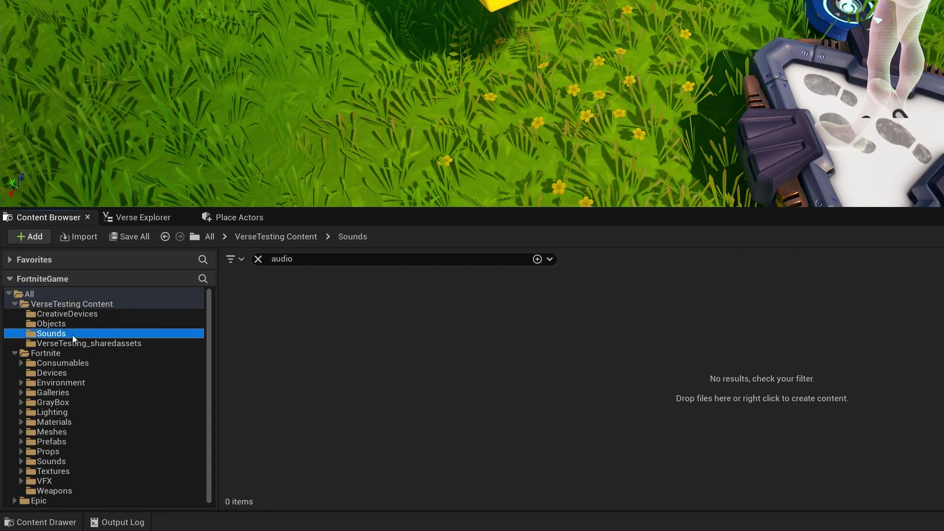
pyautogui.click(259, 259)
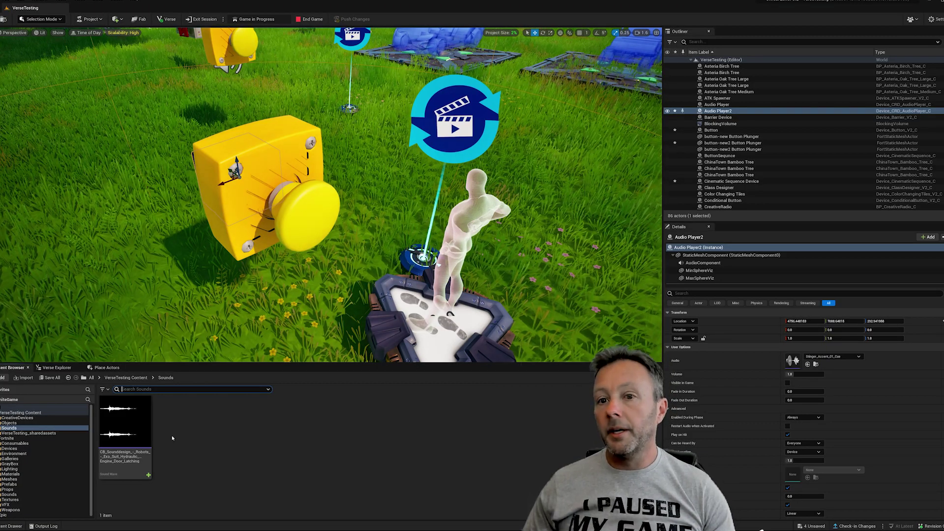
pyautogui.moveTo(128, 444)
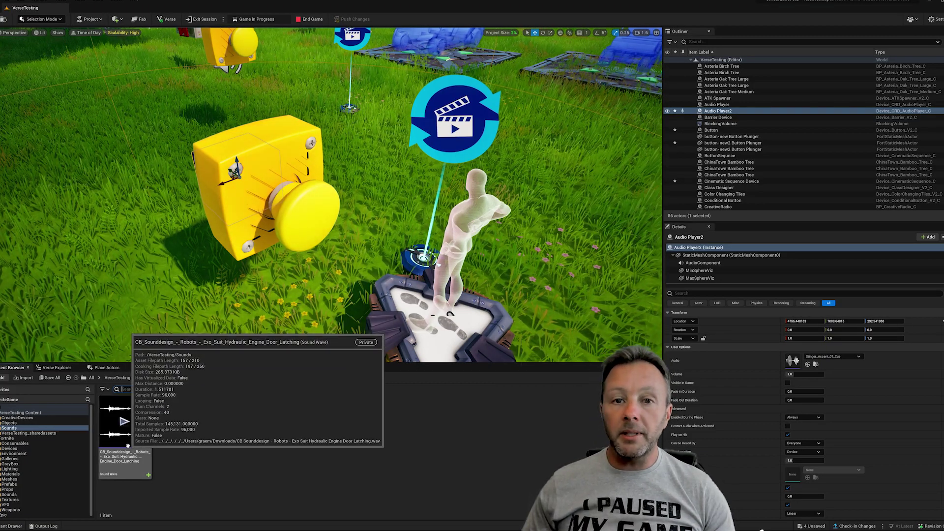
pyautogui.moveTo(128, 444); pyautogui.dragTo(797, 361)
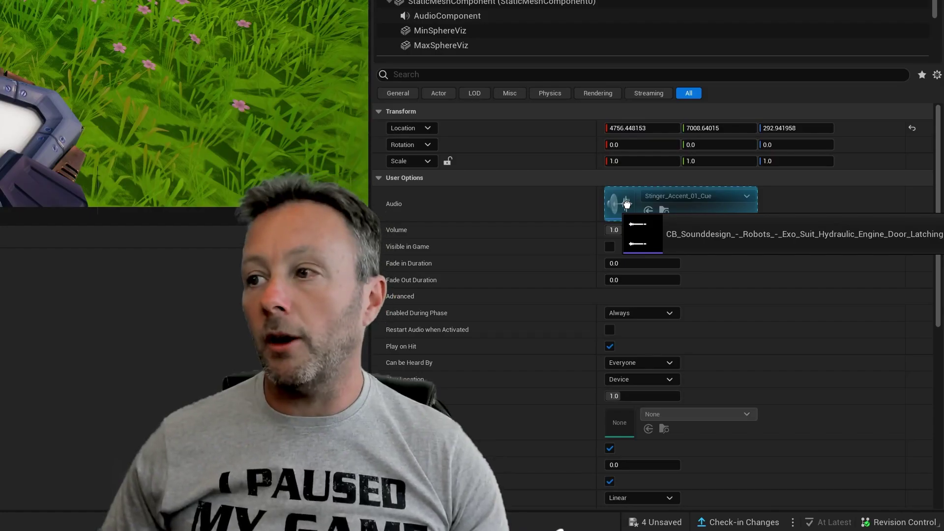
pyautogui.moveTo(627, 203); pyautogui.dragTo(628, 204)
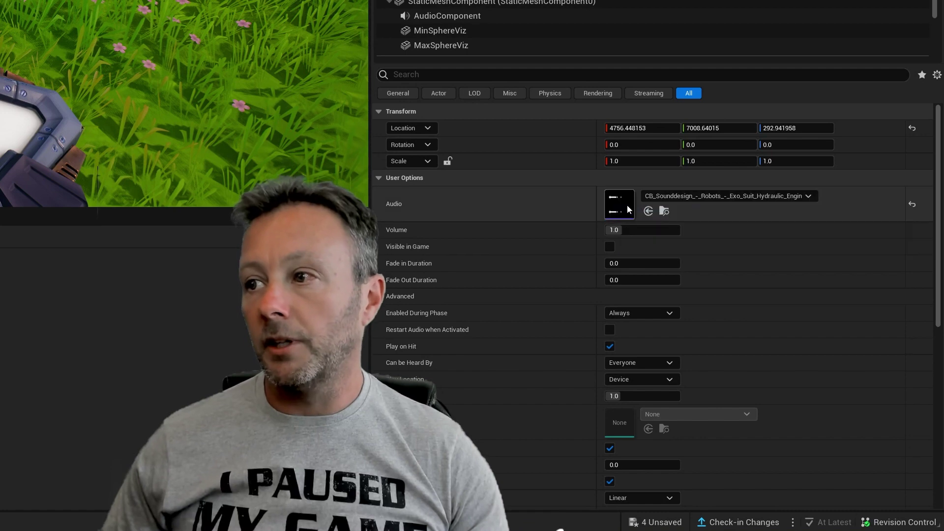
# Browse the sounds available for the Audio Player's audio setting and locate the imported sound wave among them.
pyautogui.click(751, 198)
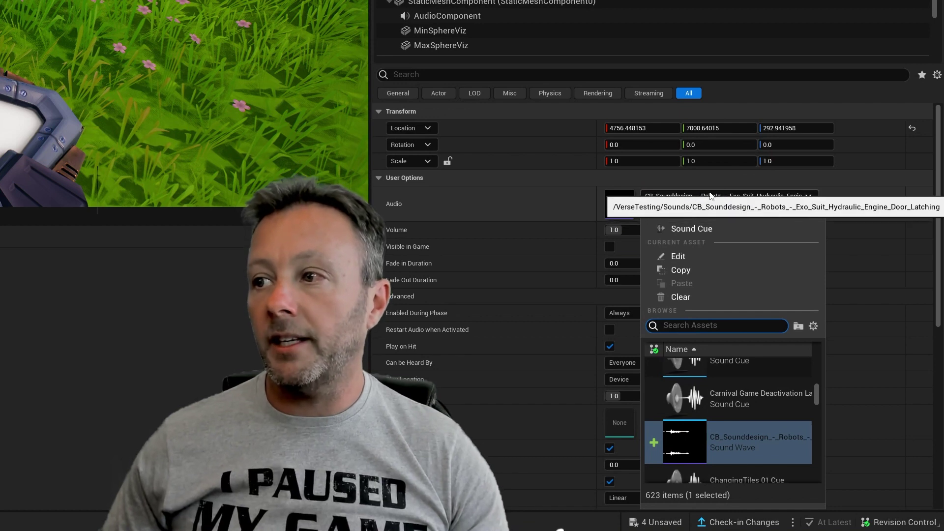
pyautogui.scroll(1, 724, 432)
pyautogui.scroll(-3, 723, 428)
pyautogui.scroll(1, 720, 420)
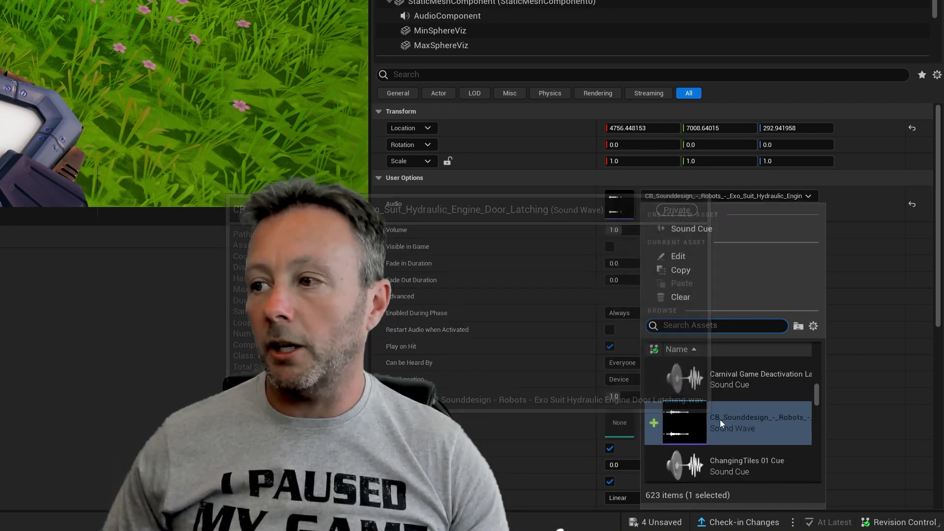
pyautogui.click(87, 412)
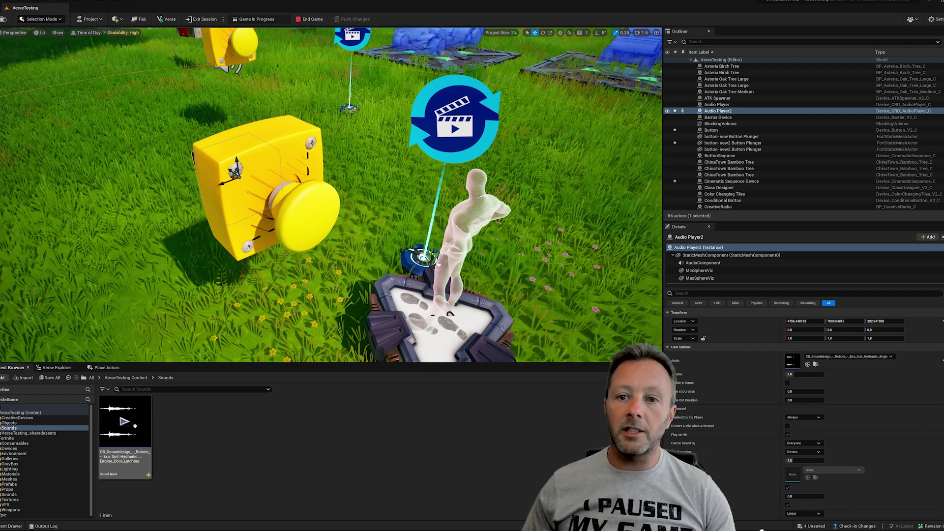
pyautogui.moveTo(127, 445)
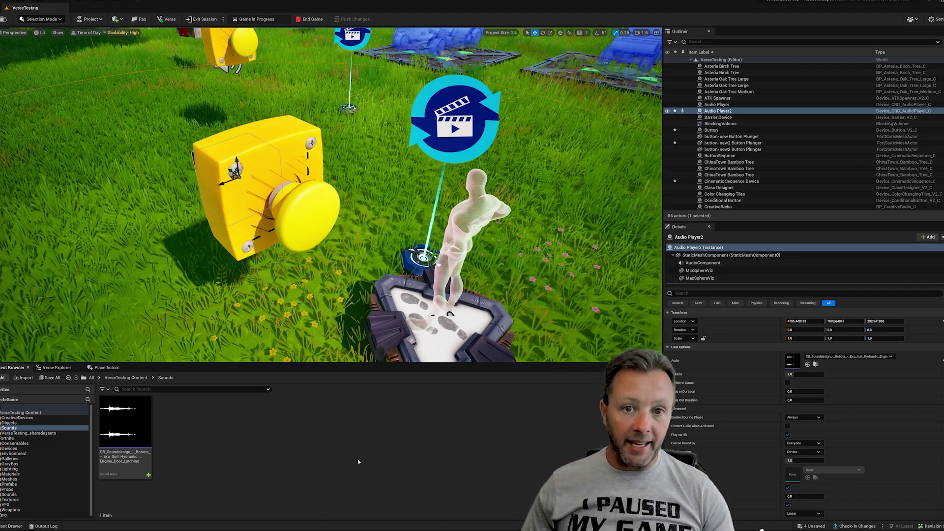
# Check game_manager.verse in Visual Studio Code, and locate the game_manager class in the project's CreativeDevices folder in the Unreal editor.
pyautogui.hotkey('alt', 'Tab')
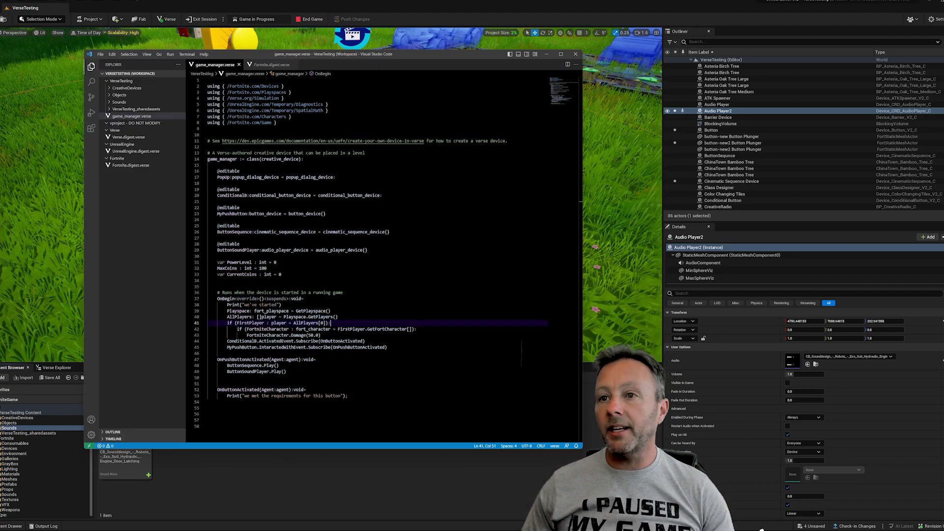
pyautogui.click(386, 259)
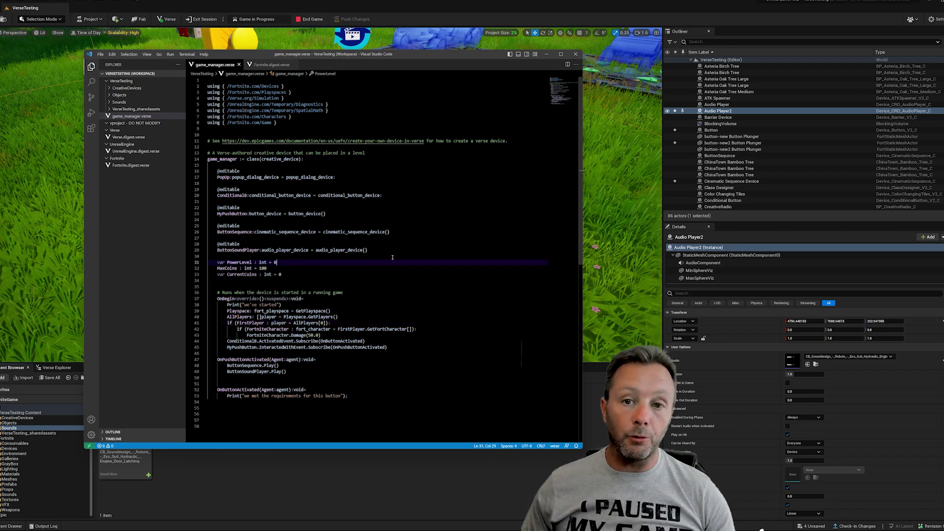
pyautogui.hotkey('alt', 'Tab')
pyautogui.click(25, 418)
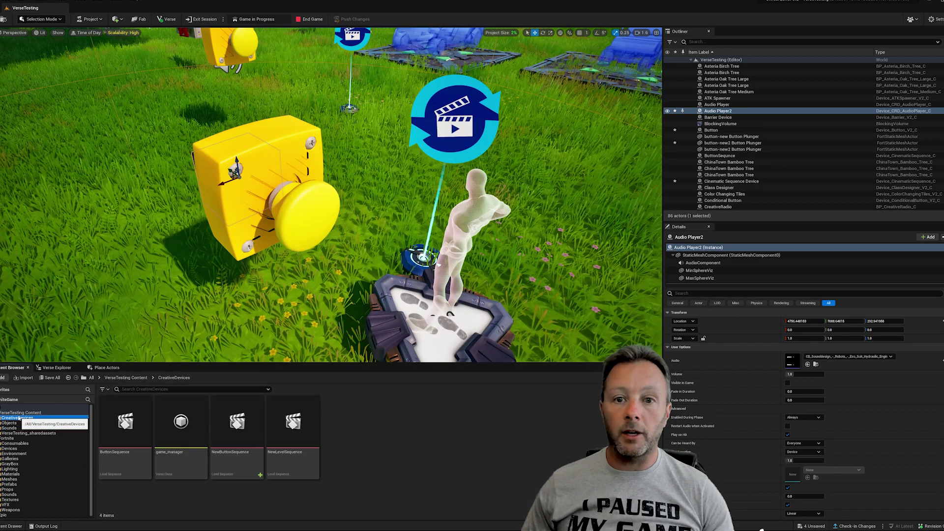
pyautogui.click(382, 322)
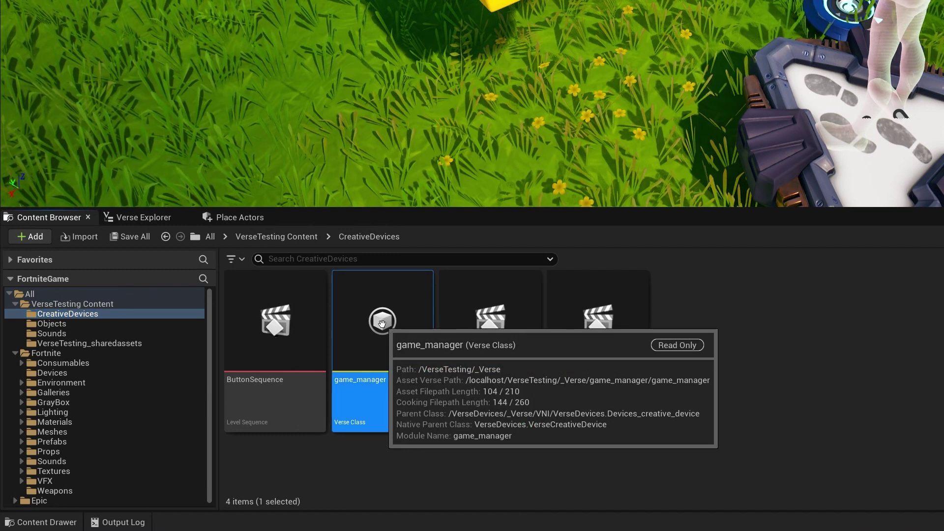
# Find the computer-console game manager device in the level and select it to view its device references.
pyautogui.moveTo(572, 43); pyautogui.dragTo(689, 10, button='right')
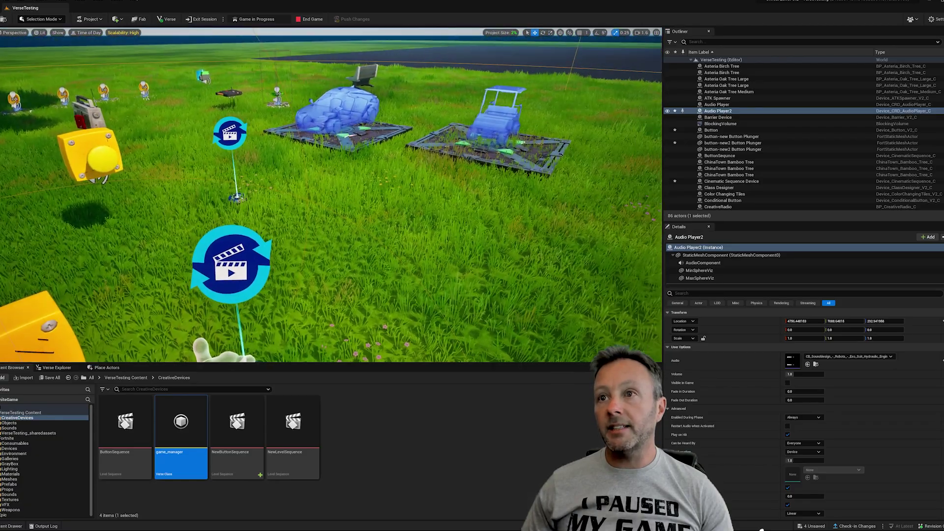
pyautogui.press('w')
pyautogui.moveTo(331, 195); pyautogui.dragTo(162, 217, button='right')
pyautogui.scroll(1, 295, 197)
pyautogui.press('a')
pyautogui.moveTo(287, 208); pyautogui.dragTo(334, 217, button='right')
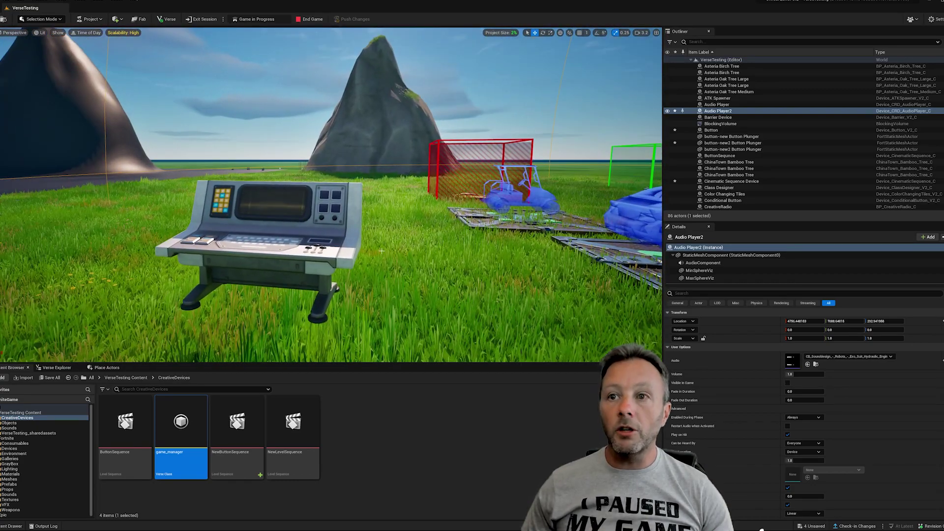
pyautogui.click(287, 208)
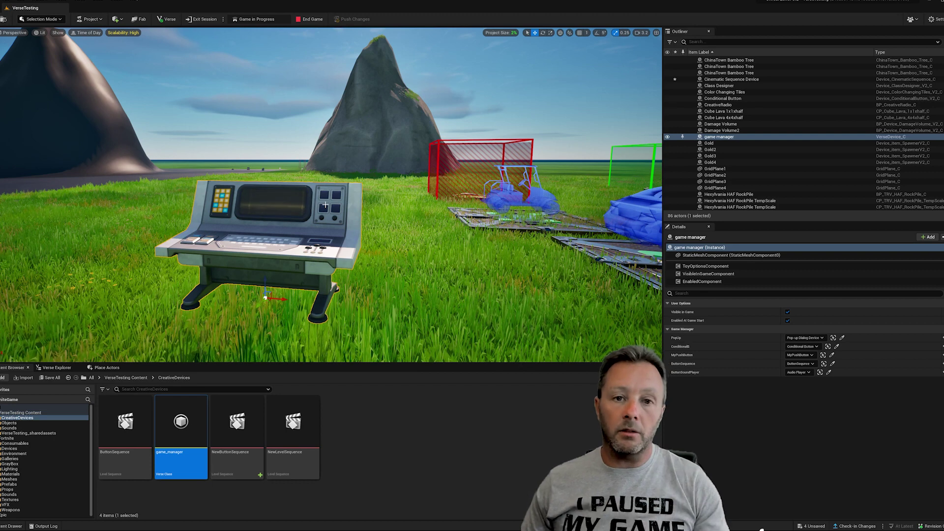
pyautogui.hotkey('alt', 'Tab')
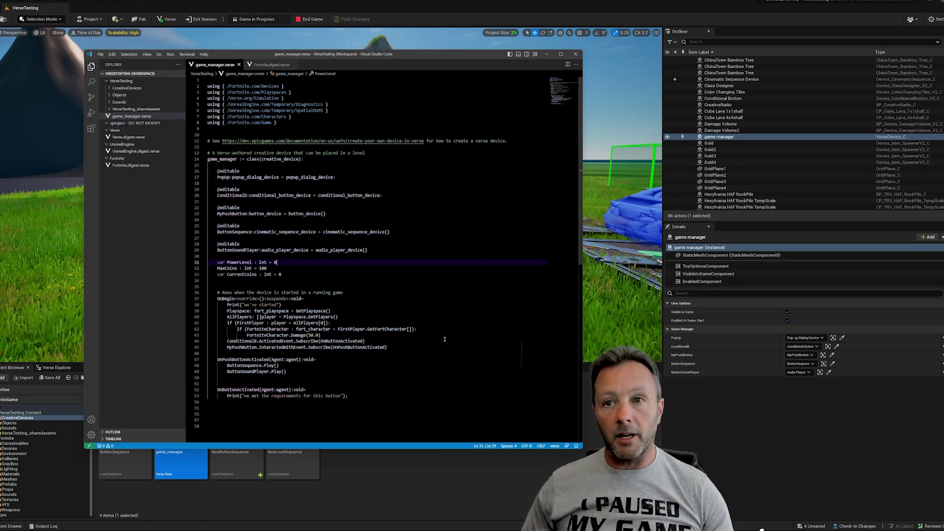
pyautogui.moveTo(243, 111); pyautogui.dragTo(424, 375)
pyautogui.click(423, 377)
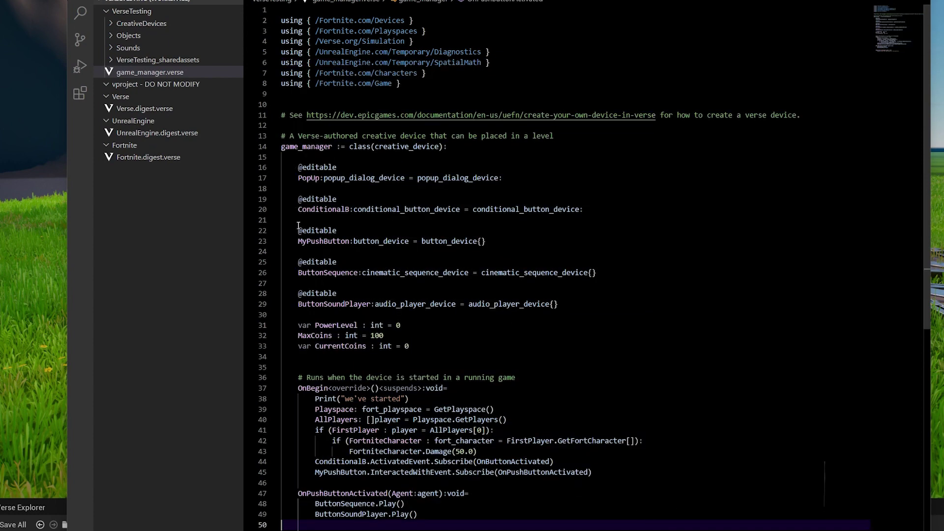
pyautogui.moveTo(573, 225); pyautogui.dragTo(601, 151)
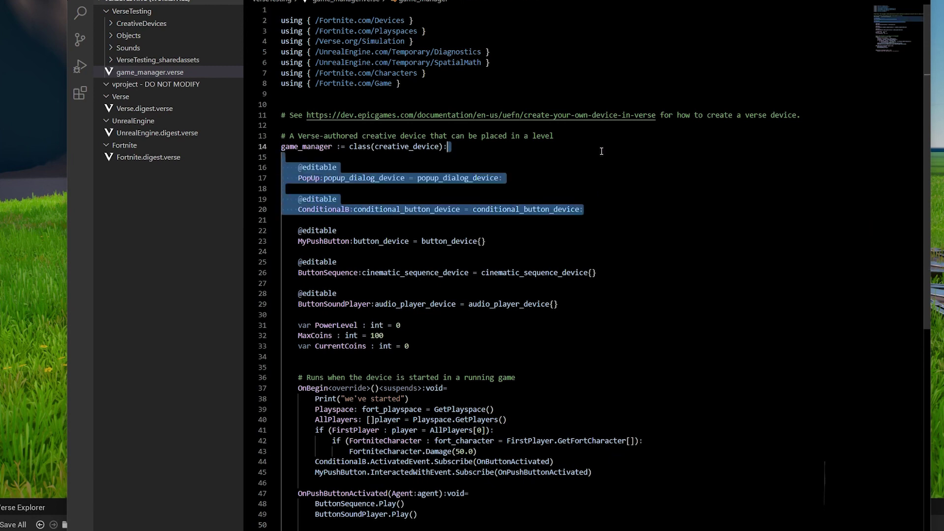
pyautogui.click(348, 228)
pyautogui.moveTo(294, 231); pyautogui.dragTo(586, 307)
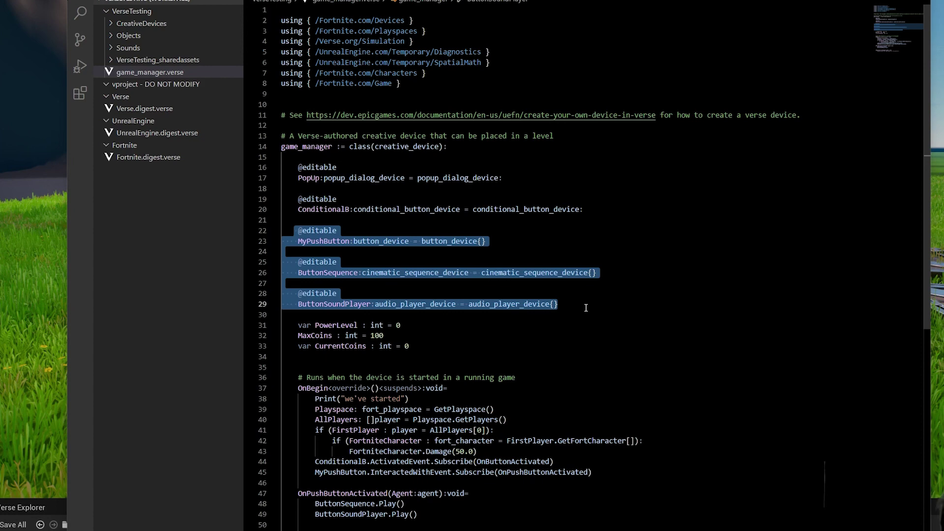
pyautogui.click(587, 308)
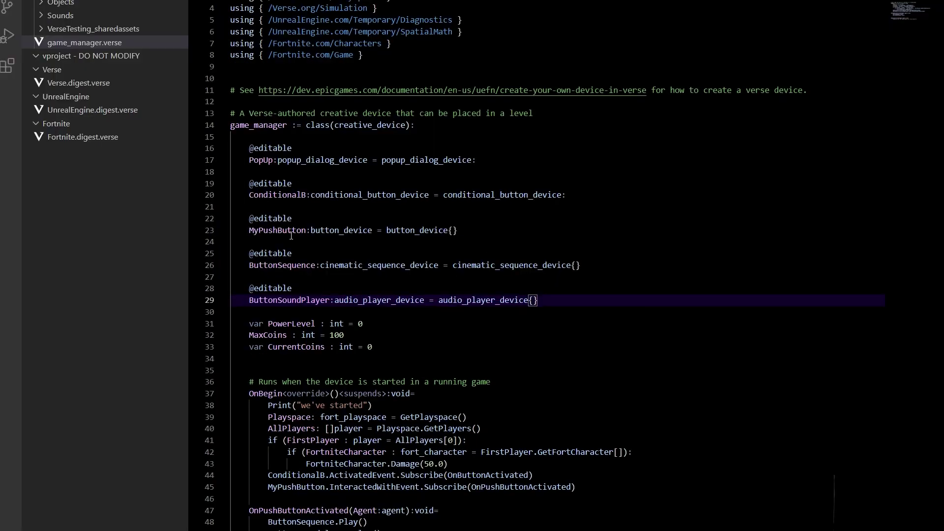
# Examine the names and device types of the MyPushButton, ButtonSequence and ButtonSoundPlayer declarations in the Verse script.
pyautogui.doubleClick(333, 241)
pyautogui.doubleClick(331, 230)
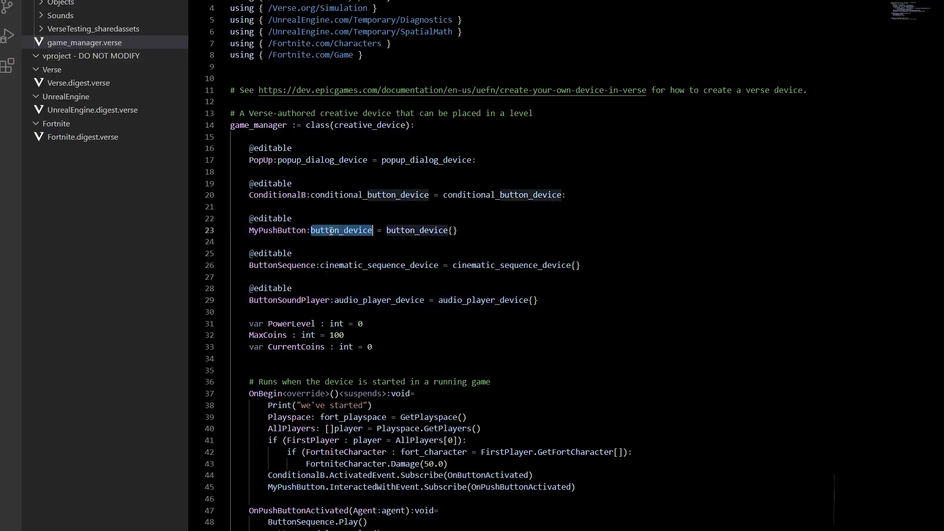
pyautogui.doubleClick(278, 229)
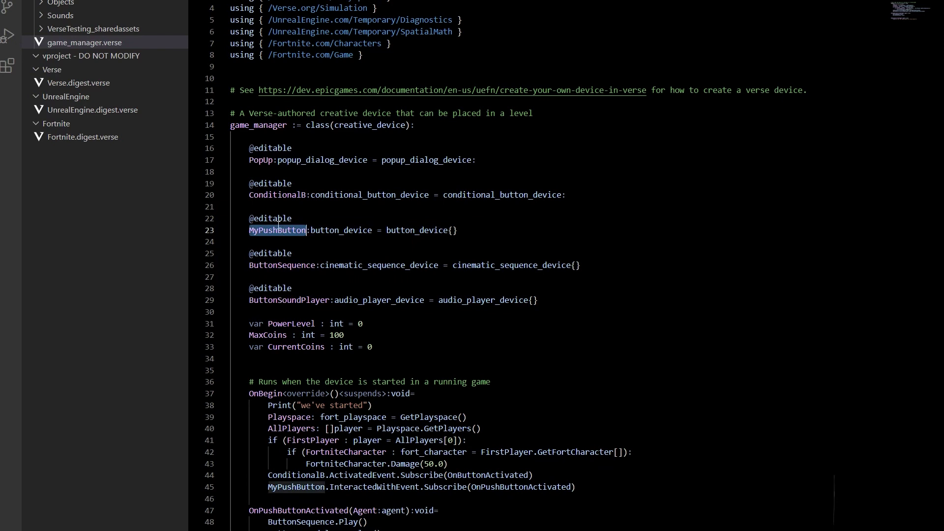
pyautogui.moveTo(299, 218); pyautogui.dragTo(235, 219)
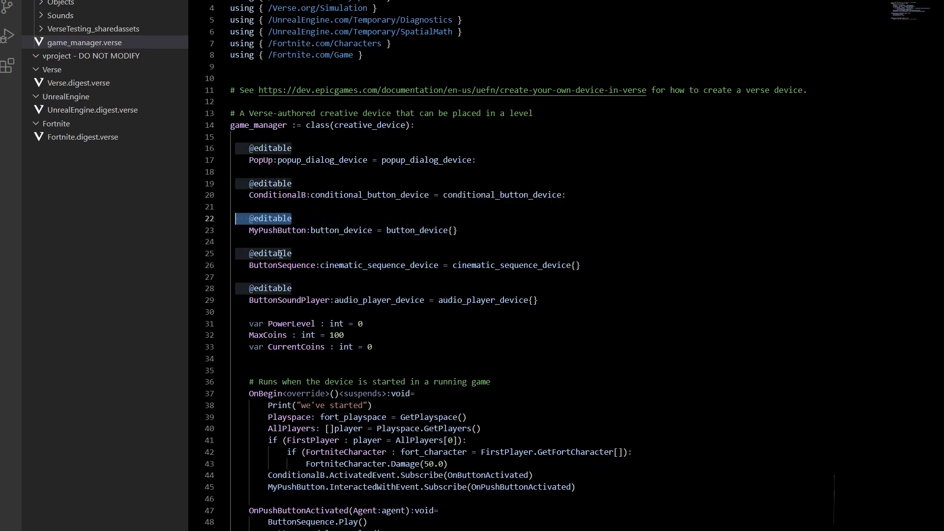
pyautogui.click(292, 253)
pyautogui.doubleClick(279, 266)
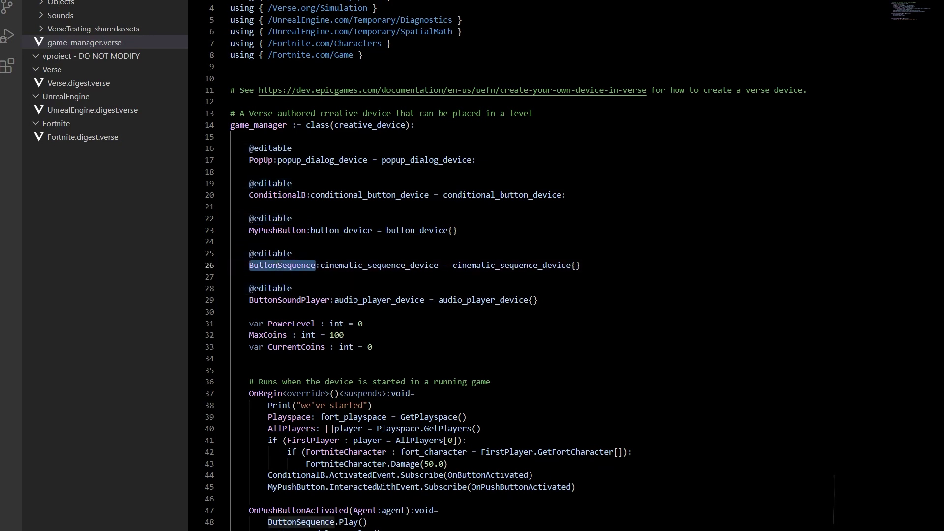
pyautogui.doubleClick(376, 265)
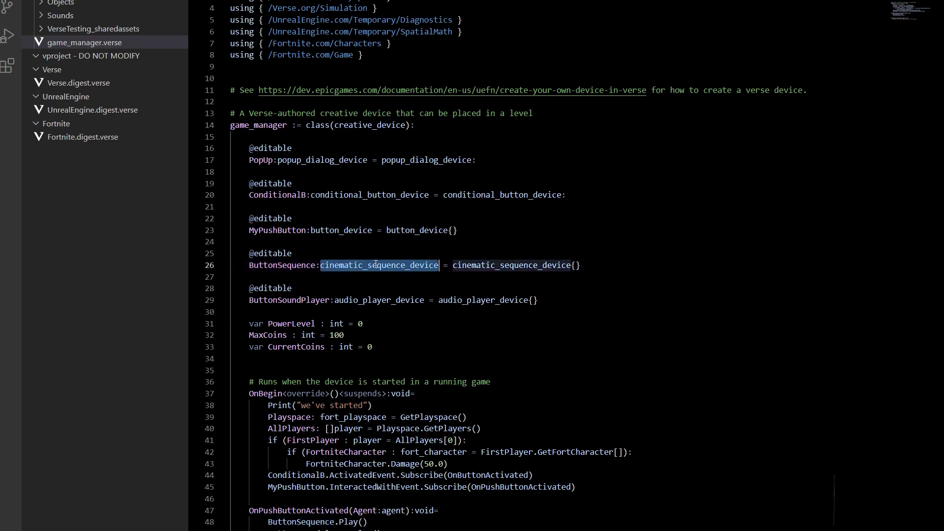
pyautogui.doubleClick(512, 266)
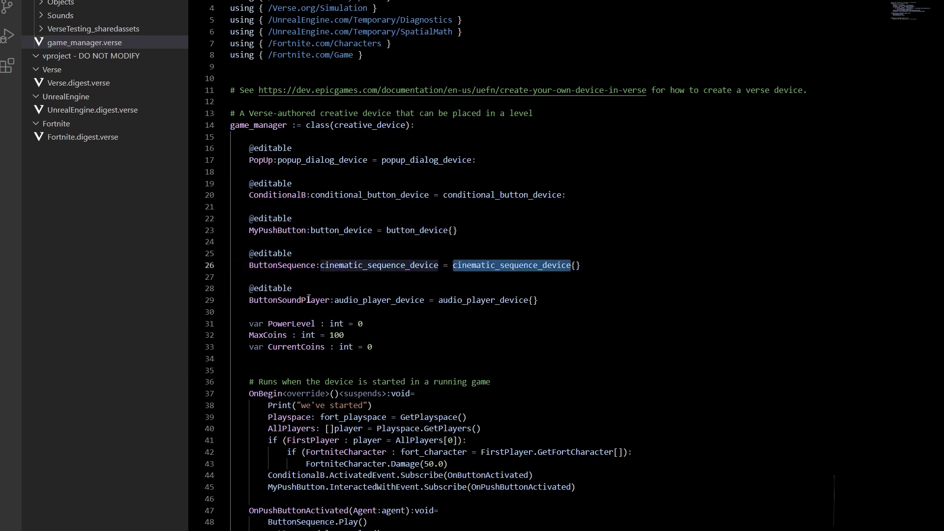
pyautogui.doubleClick(288, 301)
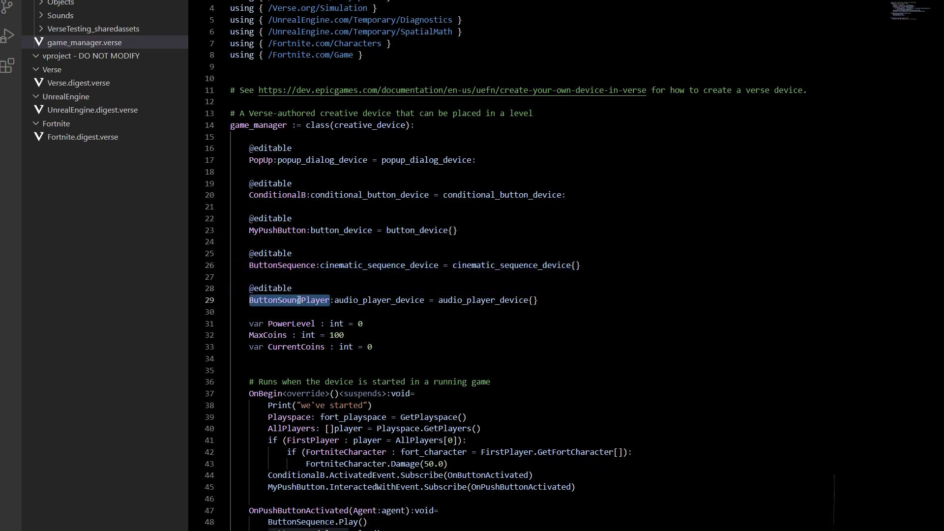
pyautogui.doubleClick(377, 300)
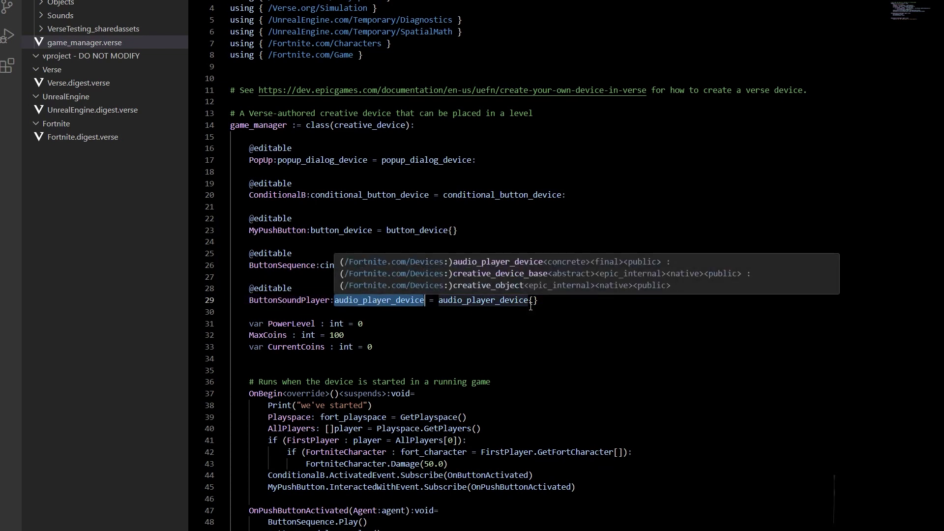
pyautogui.moveTo(533, 310); pyautogui.dragTo(258, 229)
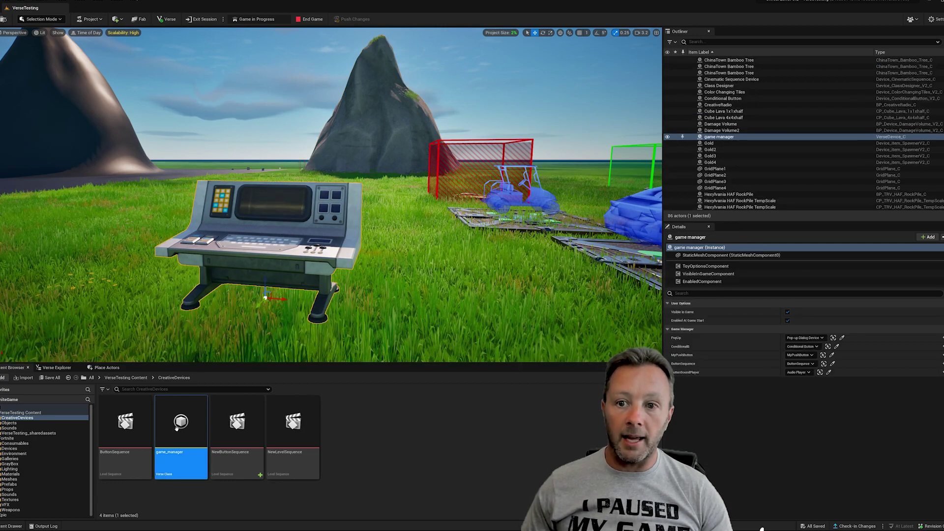
# Switch to the Unreal editor, try out placing the game_manager class in the level, and inspect the yellow button's plunger.
pyautogui.moveTo(181, 428); pyautogui.dragTo(387, 454)
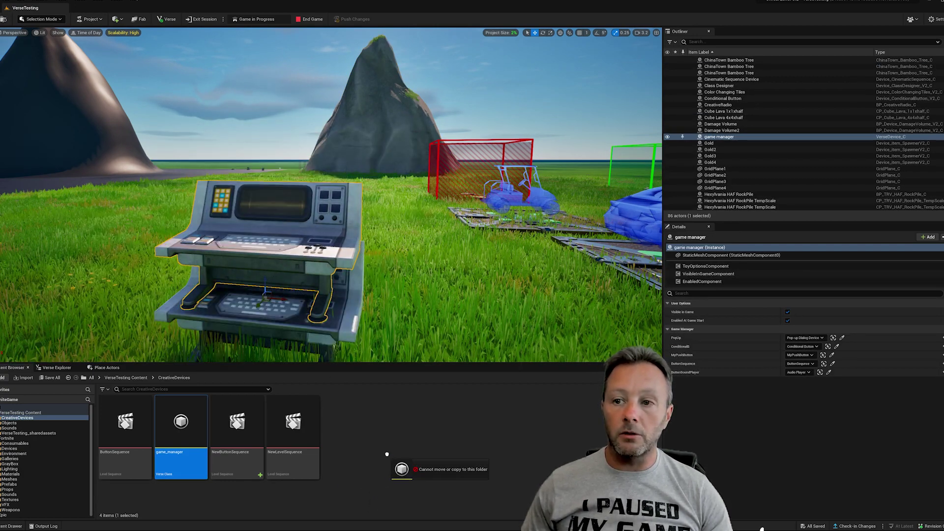
pyautogui.moveTo(513, 293); pyautogui.dragTo(222, 340, button='right')
pyautogui.press('w')
pyautogui.press('d')
pyautogui.moveTo(373, 296); pyautogui.dragTo(444, 266, button='right')
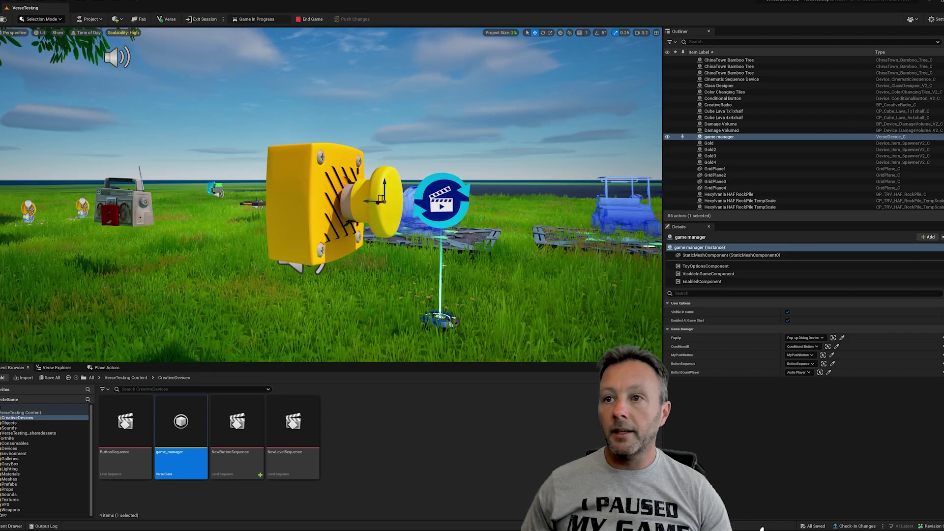
pyautogui.click(379, 223)
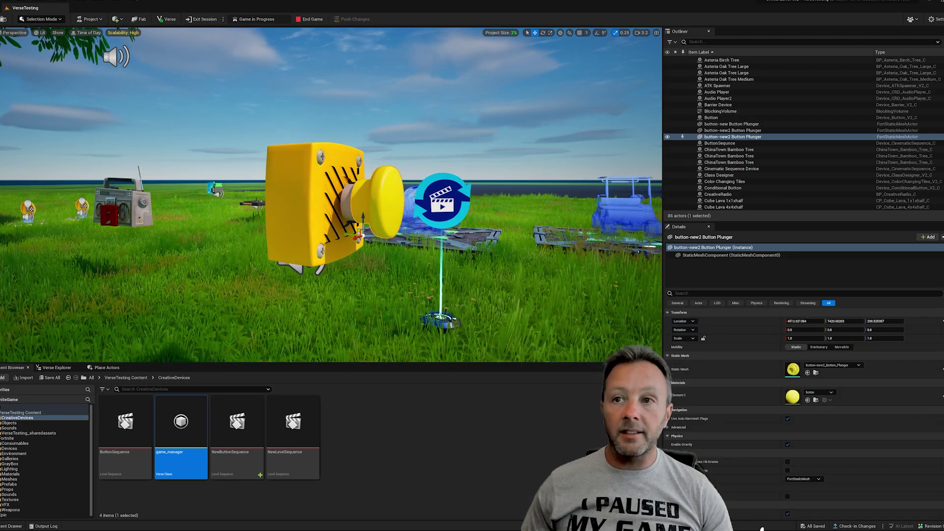
pyautogui.click(341, 227)
pyautogui.moveTo(341, 228)
pyautogui.mouseDown(button='right')
pyautogui.moveTo(418, 226)
pyautogui.moveTo(341, 227)
pyautogui.mouseUp(button='right')
pyautogui.click(479, 228)
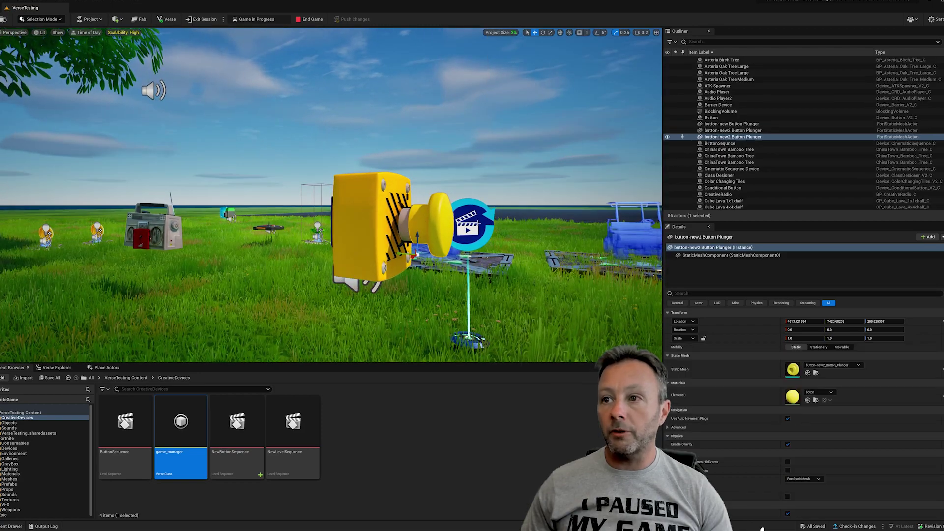
# Return to the computer console in the level and select the game manager device.
pyautogui.moveTo(484, 231); pyautogui.dragTo(578, 282, button='right')
pyautogui.click(556, 215)
pyautogui.press('w')
pyautogui.click(577, 283)
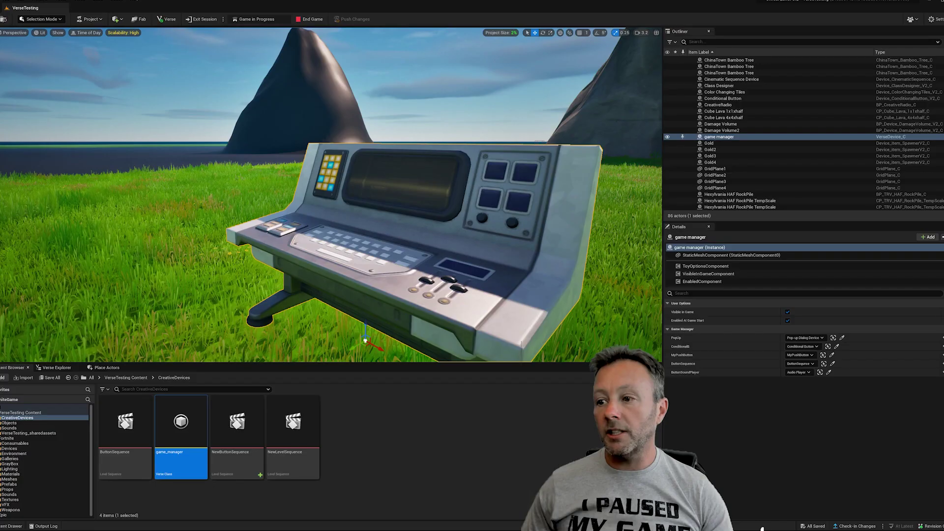
# Build the project's Verse code and end the running game.
pyautogui.hotkey('alt', 'Tab')
pyautogui.click(80, 1)
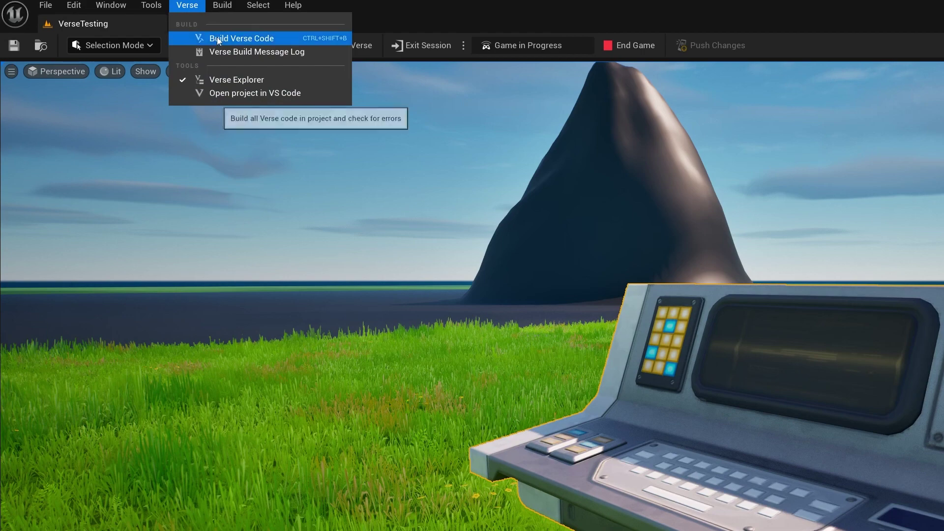
pyautogui.click(217, 38)
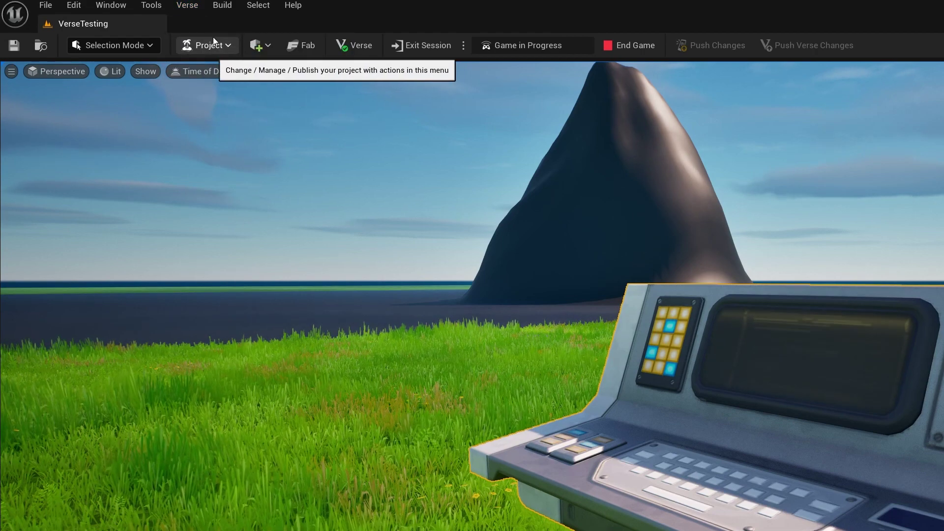
pyautogui.click(629, 45)
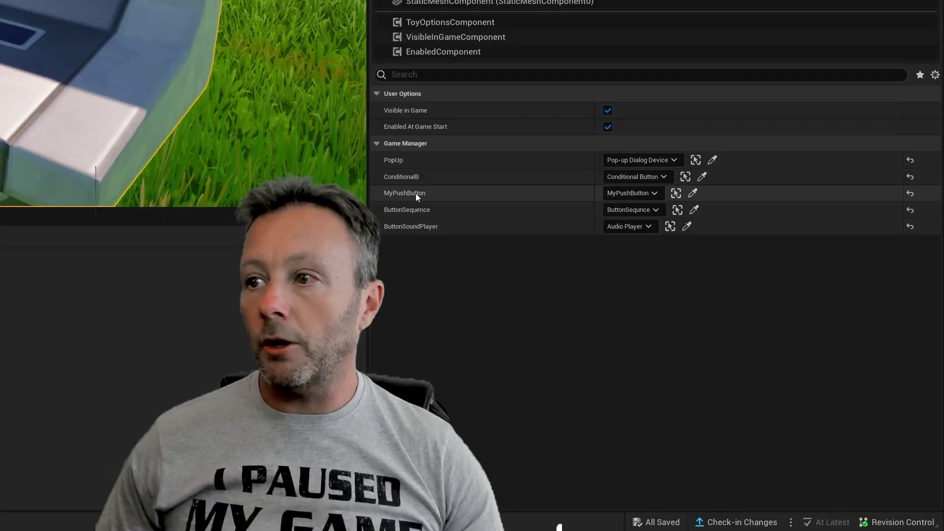
# Assign Button, Cinematic Sequence Device and Audio Player2 to the game manager's MyPushButton, ButtonSequence and ButtonSoundPlayer references respectively.
pyautogui.click(635, 195)
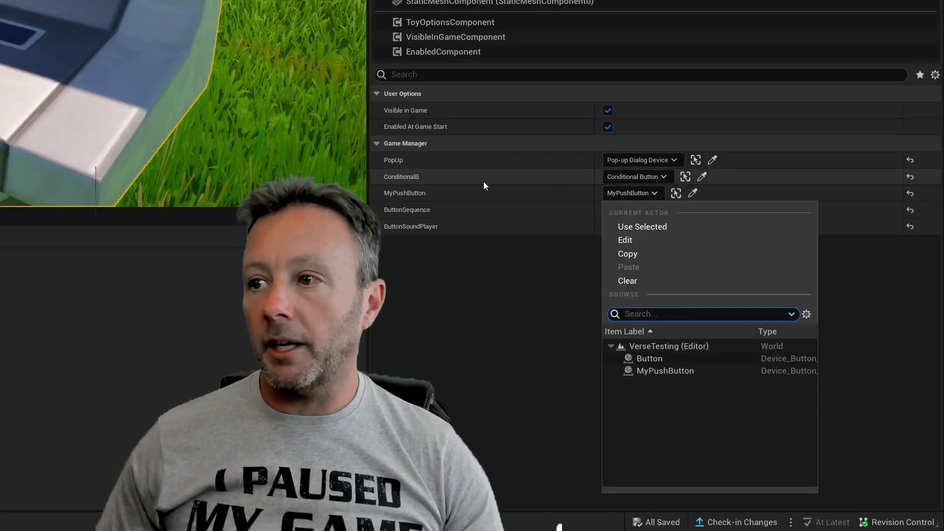
pyautogui.click(652, 360)
pyautogui.click(635, 210)
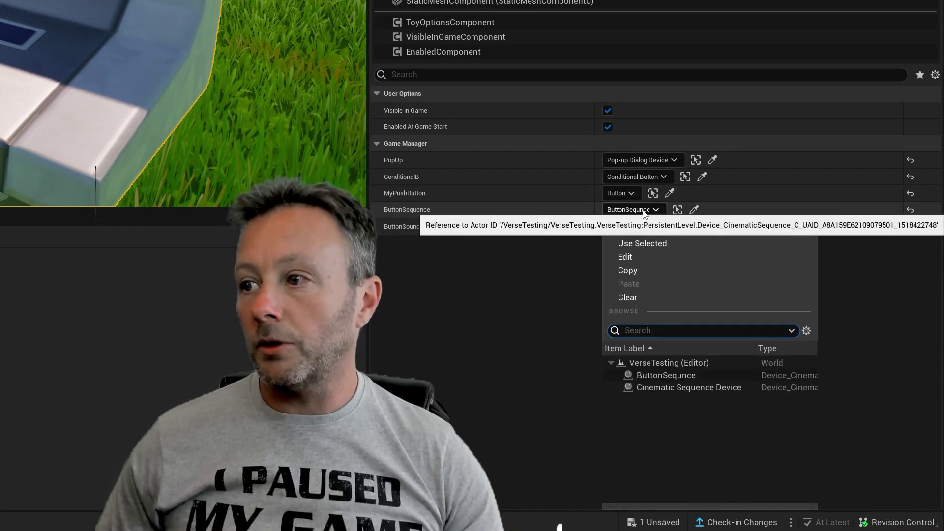
pyautogui.click(690, 388)
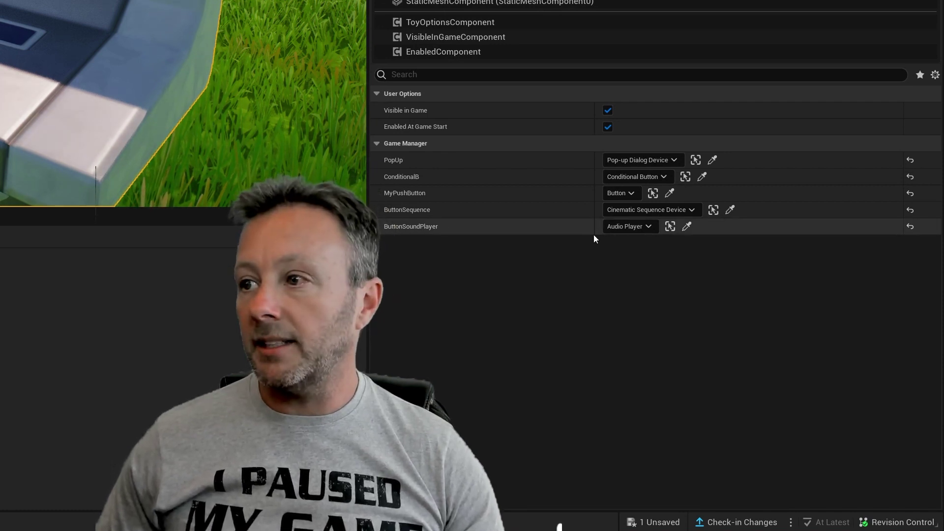
pyautogui.click(637, 228)
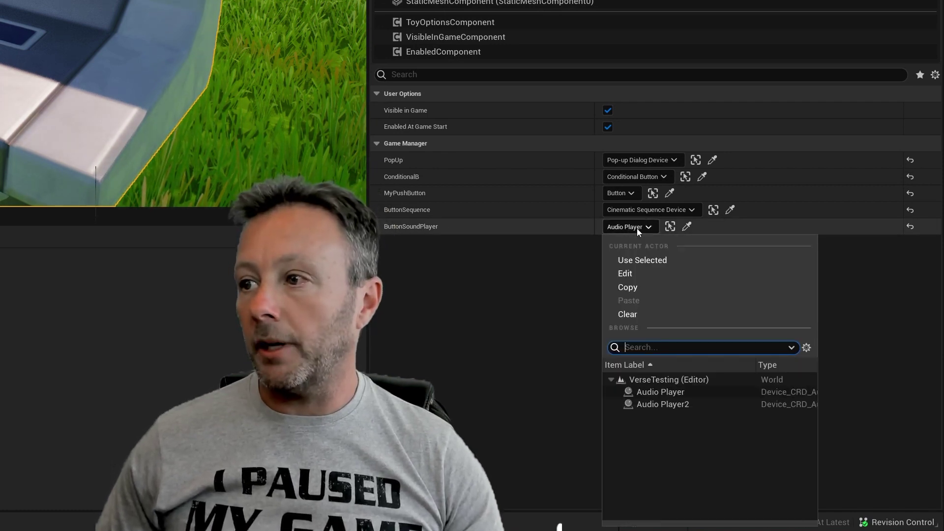
pyautogui.click(682, 405)
# Select the Button device at the nearer yellow button to view its options.
pyautogui.moveTo(295, 114); pyautogui.dragTo(320, 173, button='right')
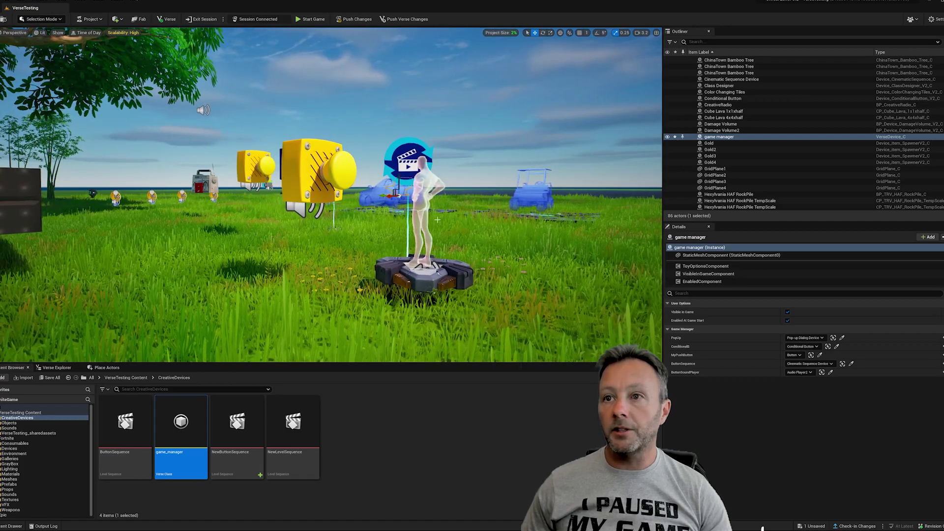
pyautogui.click(319, 173)
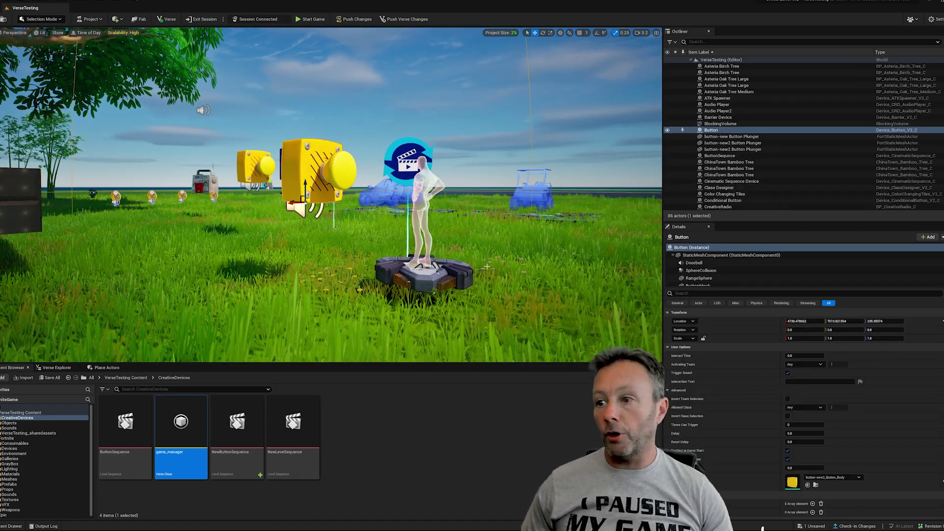
# Switch to Visual Studio Code and review the editable MyPushButton, ButtonSequence and ButtonSoundPlayer device declarations in game_manager.verse.
pyautogui.hotkey('alt', 'Tab')
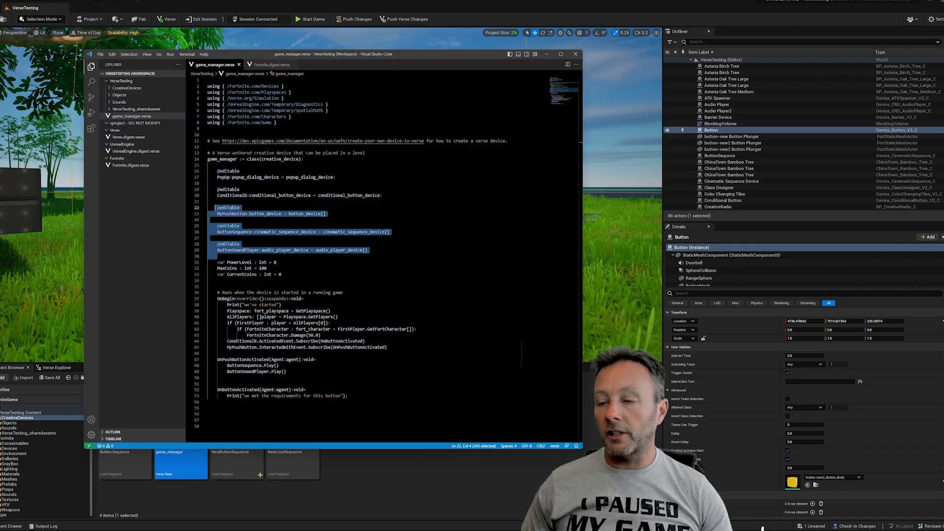
pyautogui.click(352, 257)
pyautogui.moveTo(500, 231); pyautogui.dragTo(211, 150)
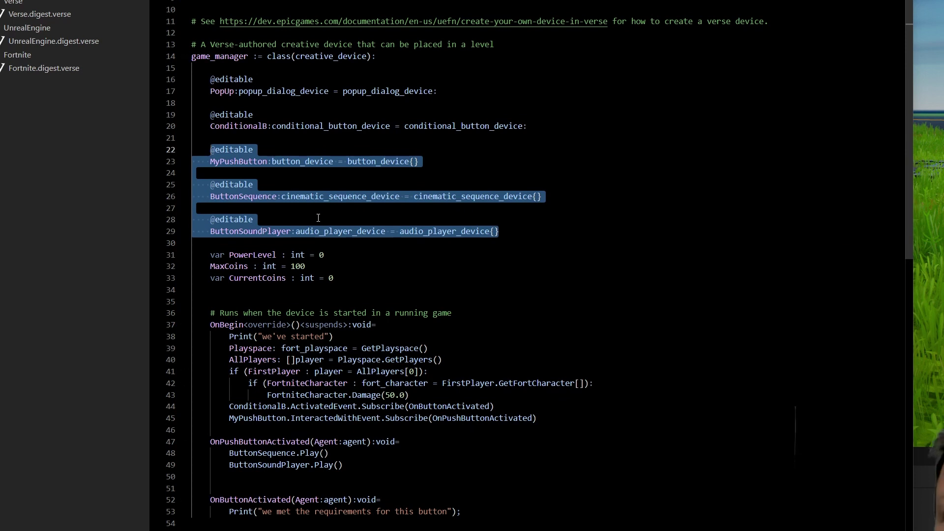
pyautogui.click(345, 277)
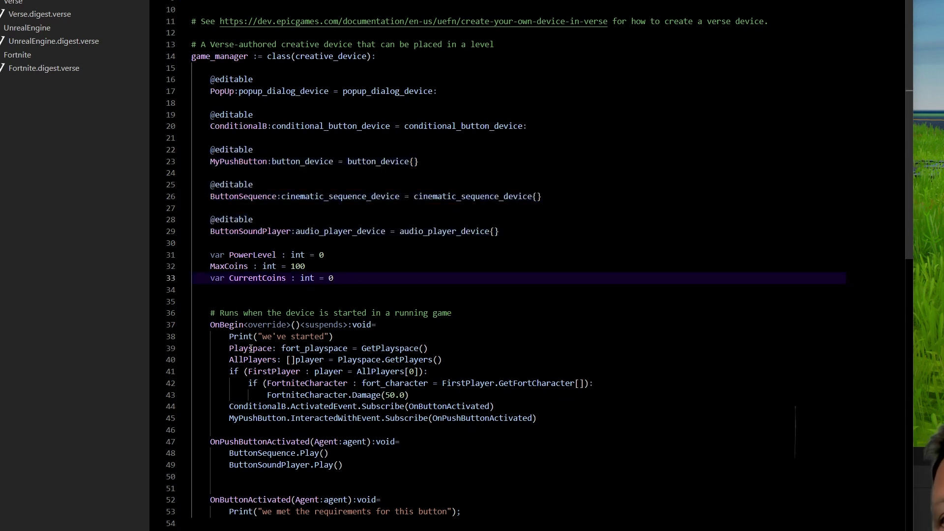
# Examine in OnBegin how MyPushButton's InteractedWithEvent is subscribed to the OnPushButtonActivated function.
pyautogui.moveTo(211, 324); pyautogui.dragTo(280, 333)
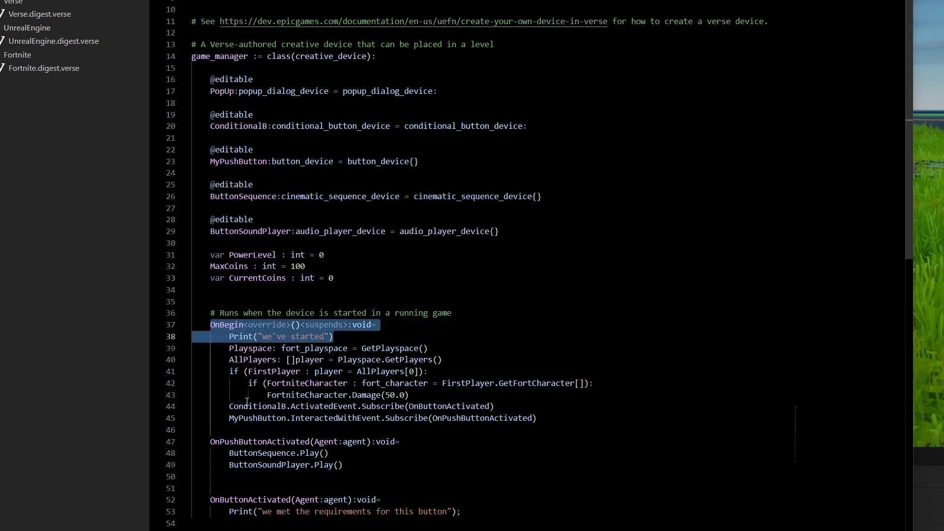
pyautogui.moveTo(225, 407); pyautogui.dragTo(404, 407)
pyautogui.click(562, 419)
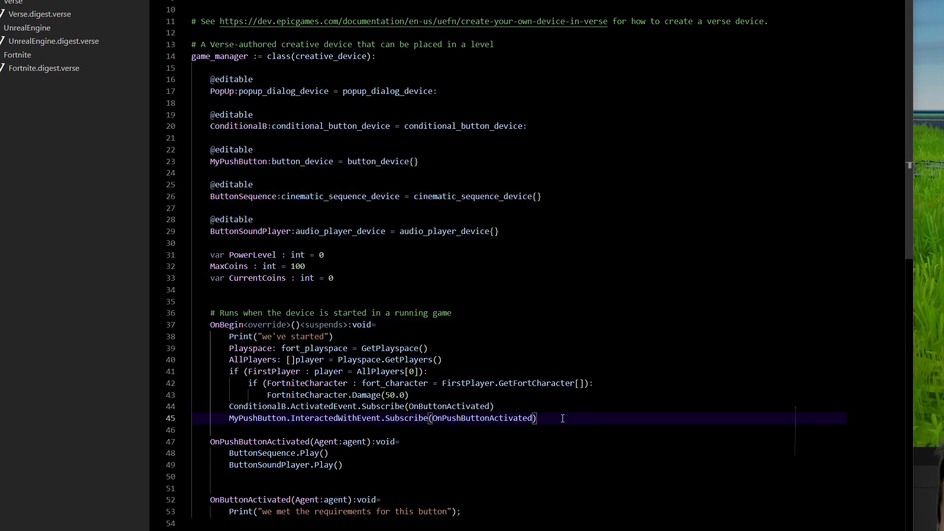
pyautogui.moveTo(569, 420); pyautogui.dragTo(231, 419)
pyautogui.doubleClick(330, 417)
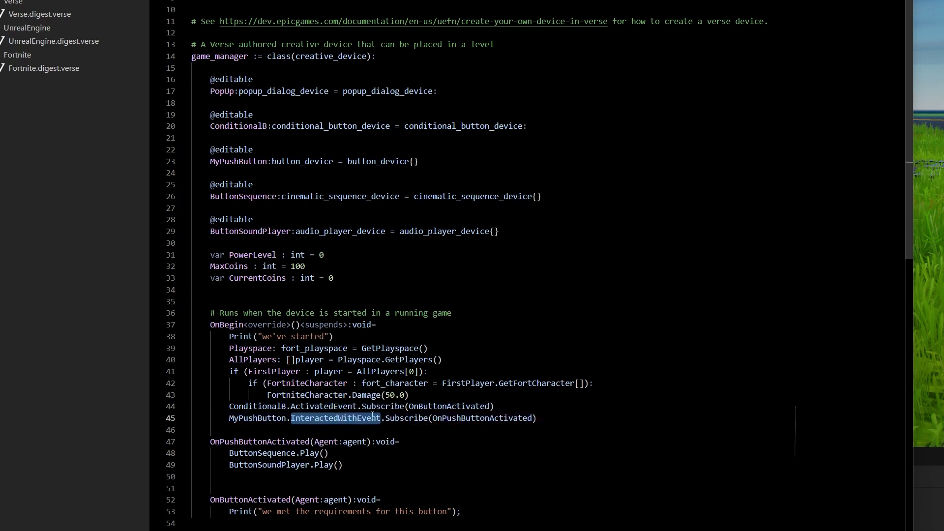
pyautogui.moveTo(372, 416)
pyautogui.doubleClick(406, 418)
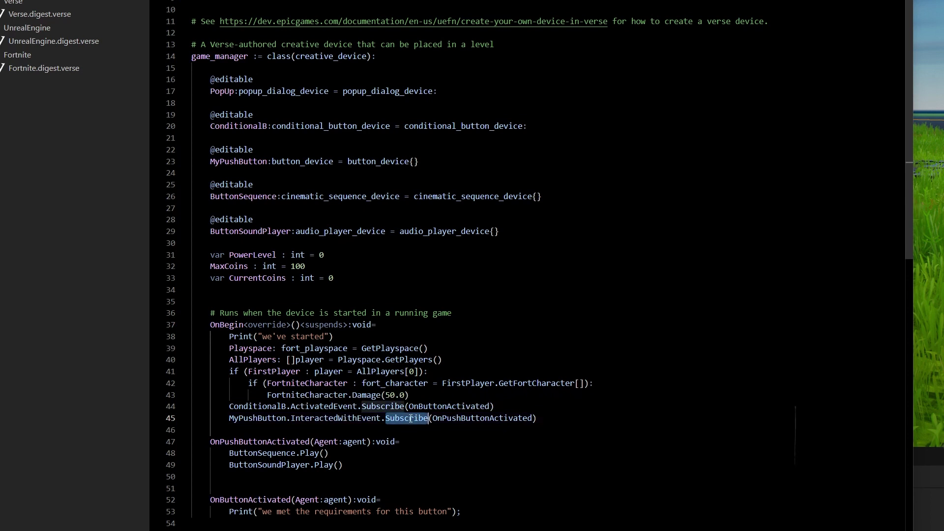
pyautogui.doubleClick(472, 418)
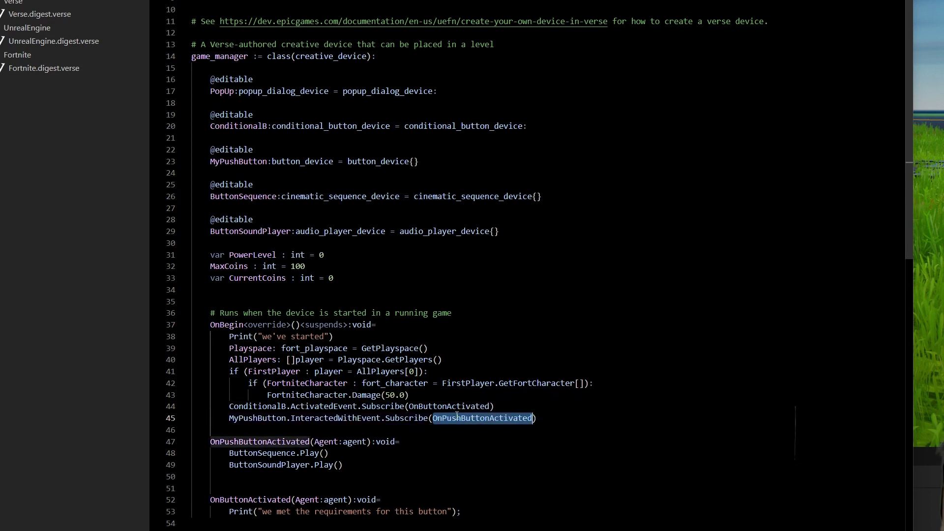
# Examine the OnPushButtonActivated function and its Play calls on ButtonSequence and ButtonSoundPlayer.
pyautogui.moveTo(343, 465); pyautogui.dragTo(212, 432)
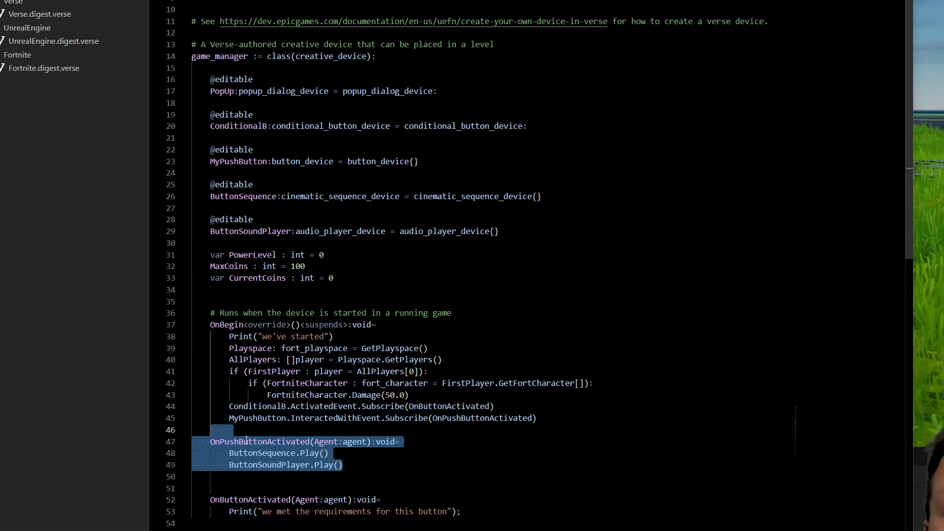
pyautogui.moveTo(329, 453); pyautogui.dragTo(282, 456)
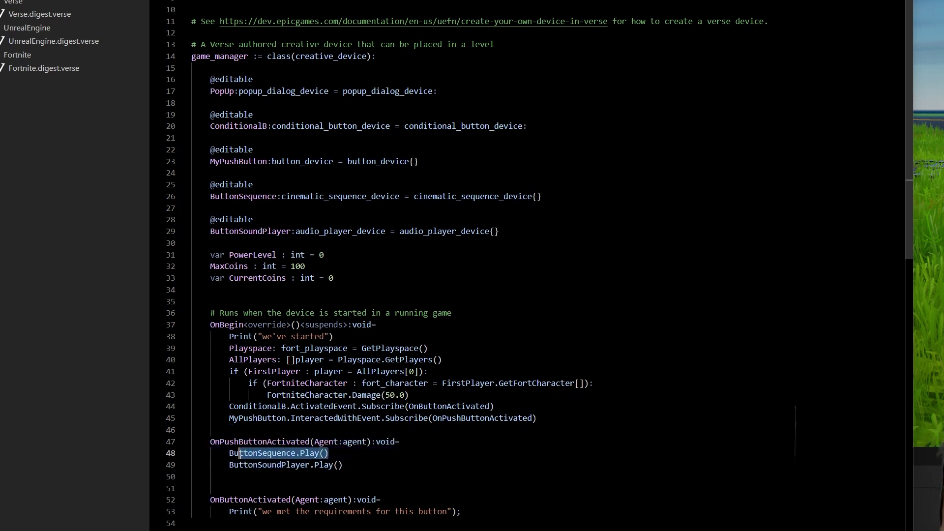
pyautogui.doubleClick(313, 452)
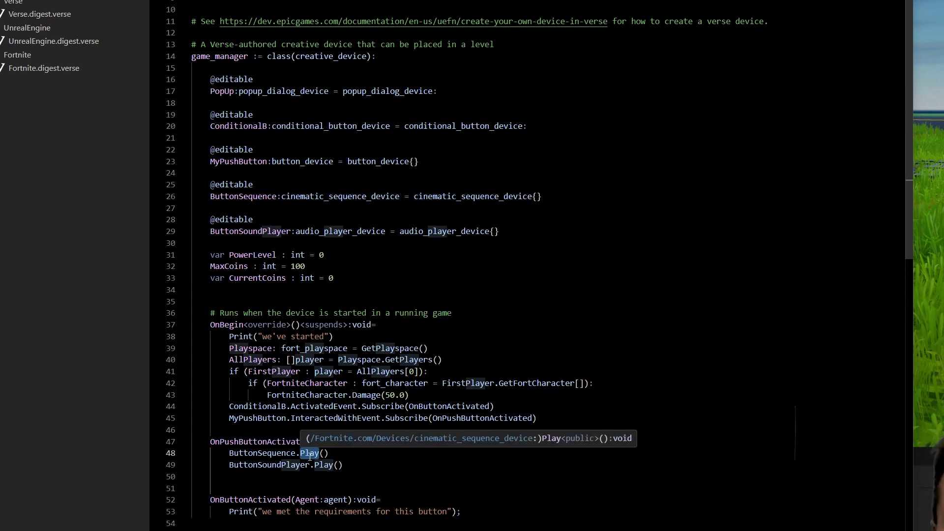
pyautogui.doubleClick(249, 464)
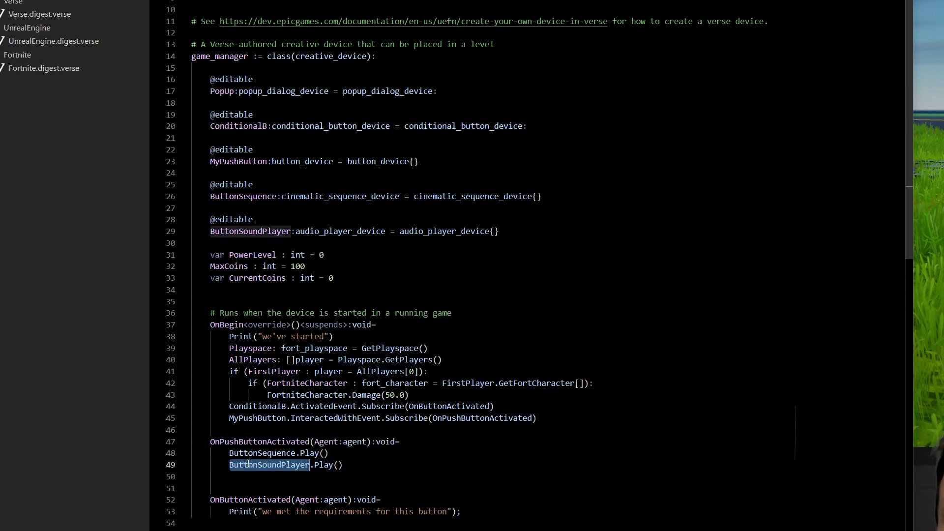
pyautogui.doubleClick(333, 465)
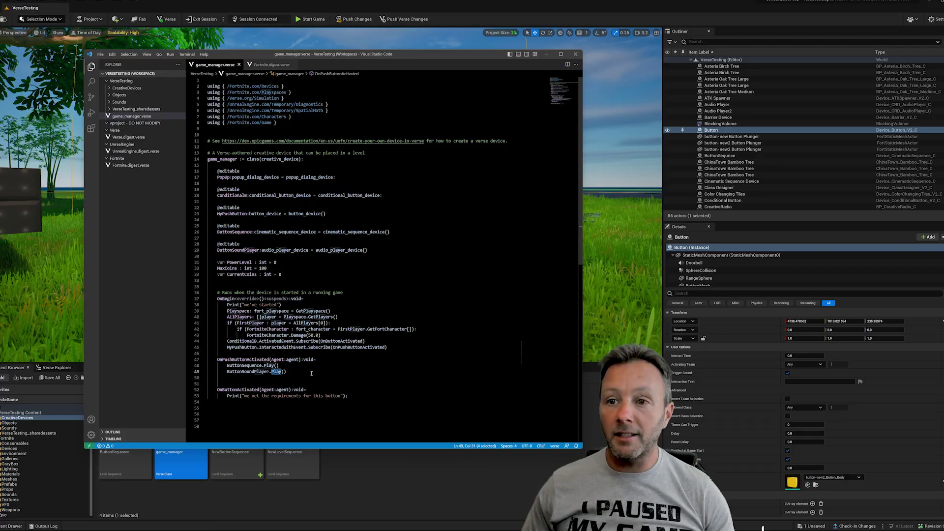
pyautogui.moveTo(392, 465); pyautogui.dragTo(232, 406)
pyautogui.click(426, 429)
# Return to the level in Unreal Editor for Fortnite and inspect the nearer yellow button and its neighbouring devices from the side.
pyautogui.click(621, 287)
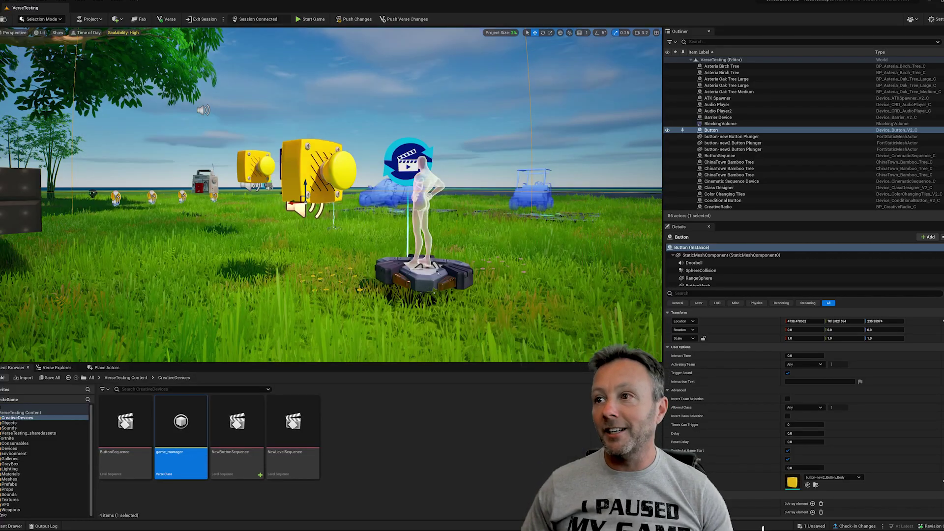
pyautogui.moveTo(279, 148); pyautogui.dragTo(345, 172, button='right')
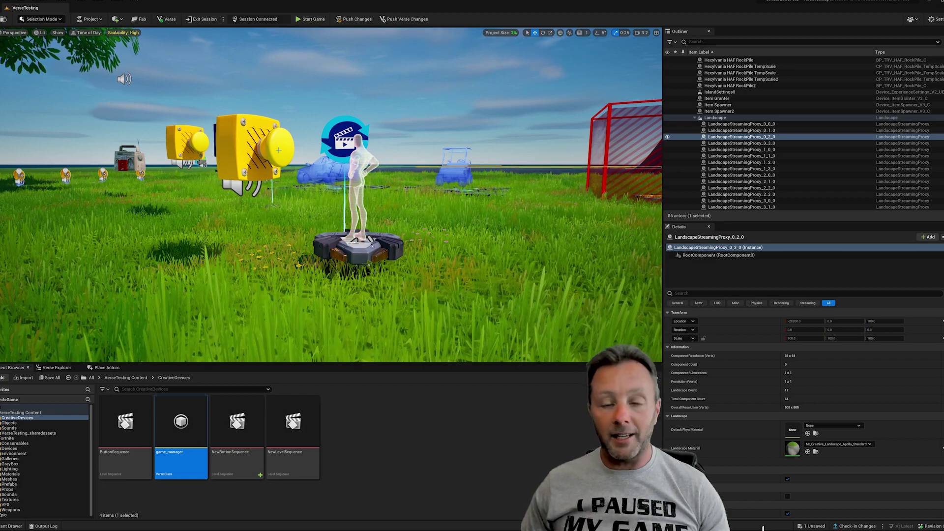
pyautogui.press('a')
pyautogui.moveTo(286, 154); pyautogui.dragTo(408, 148, button='right')
pyautogui.moveTo(534, 291); pyautogui.dragTo(528, 291, button='right')
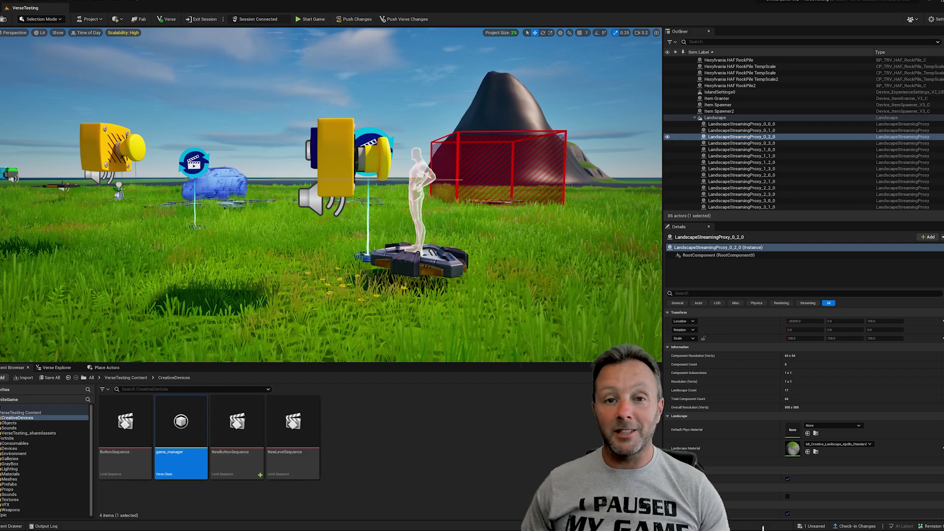